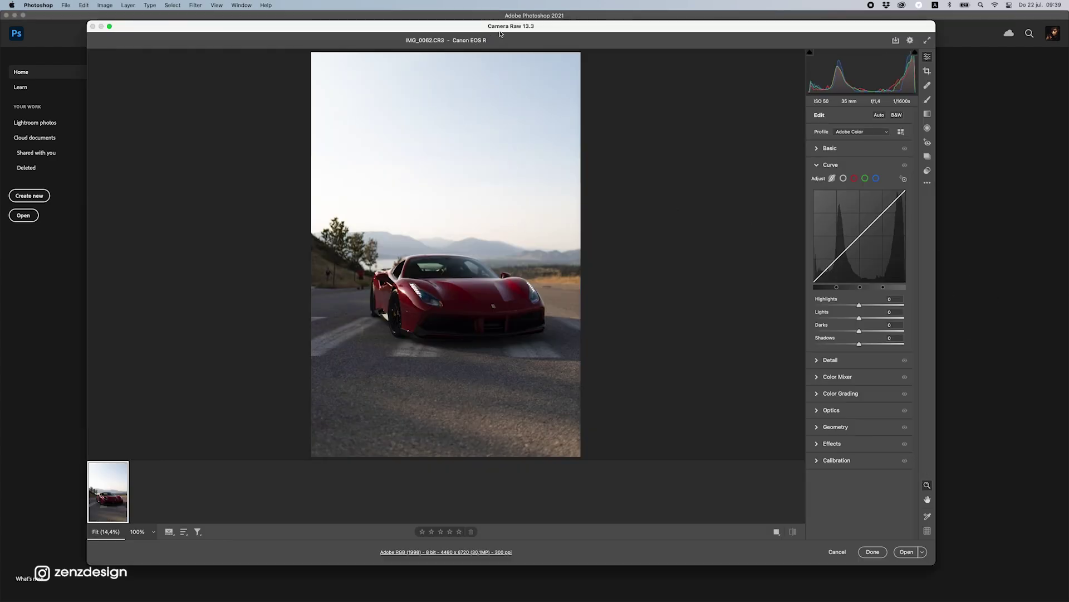
# - In the Basic adjustments, set Exposure to +0.25, Contrast to -83, Highlights to -100, Shadows to +10, Whites to +43 and Blacks to +7
pyautogui.click(827, 148)
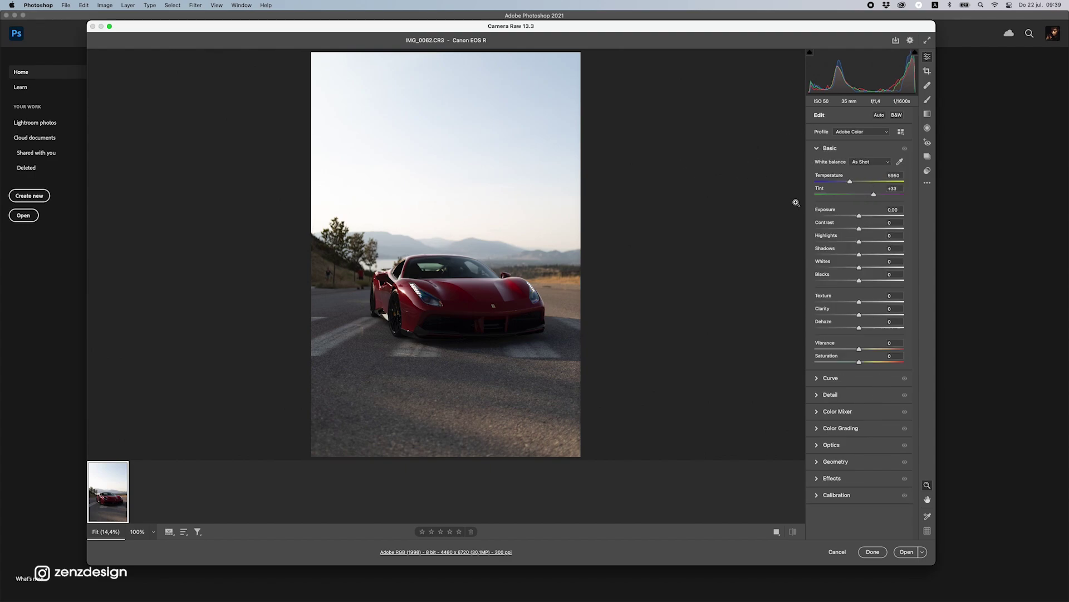
pyautogui.moveTo(859, 216); pyautogui.dragTo(862, 217)
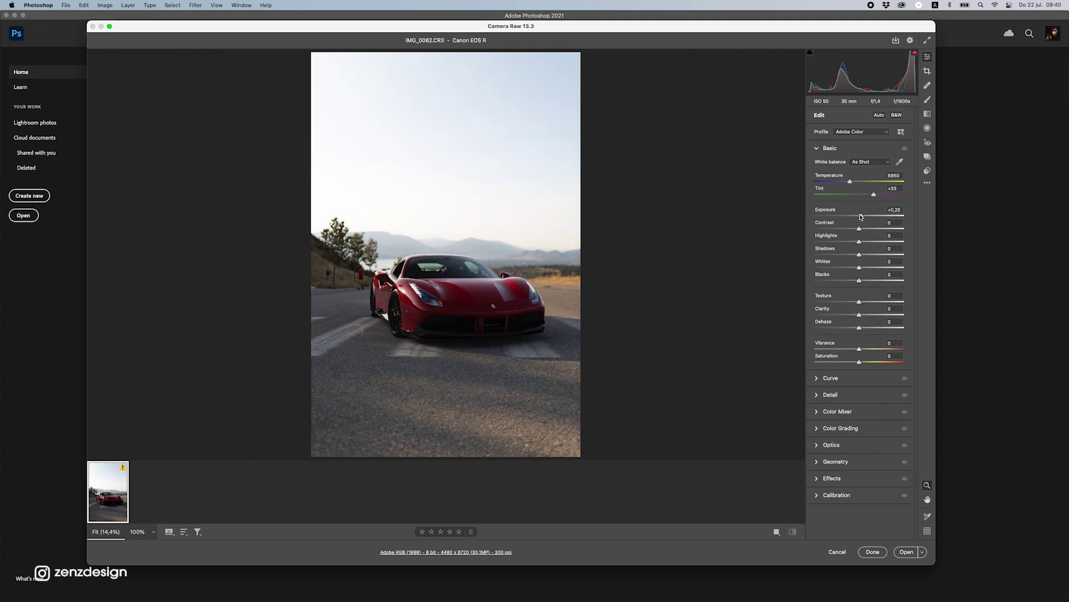
pyautogui.moveTo(864, 235); pyautogui.dragTo(861, 234)
pyautogui.moveTo(862, 229)
pyautogui.mouseDown()
pyautogui.moveTo(834, 229)
pyautogui.moveTo(848, 229)
pyautogui.mouseUp()
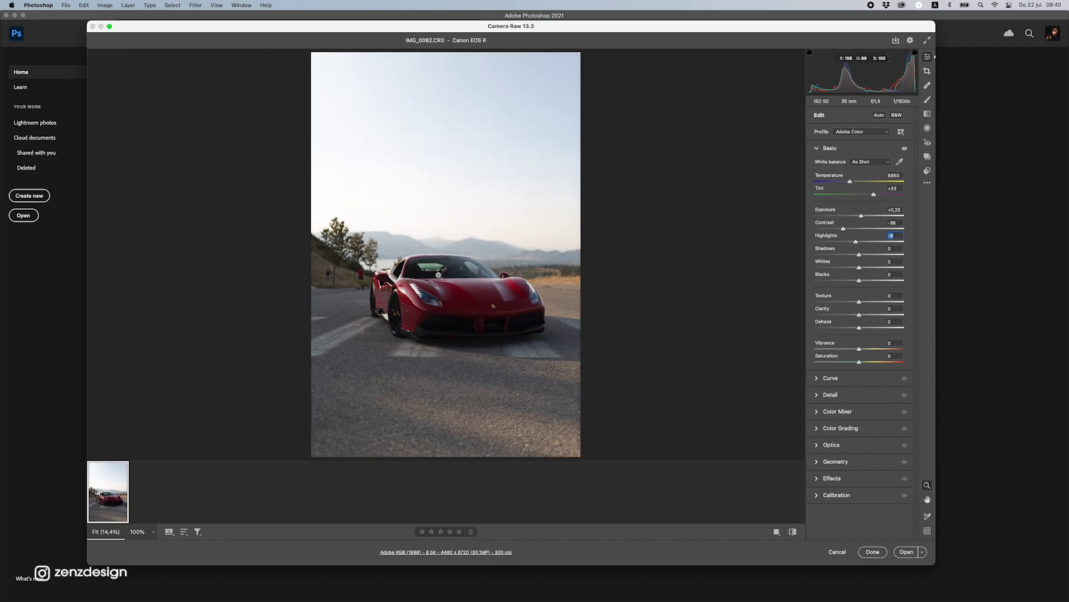
pyautogui.moveTo(858, 228); pyautogui.dragTo(759, 221)
pyautogui.moveTo(859, 257); pyautogui.dragTo(880, 276)
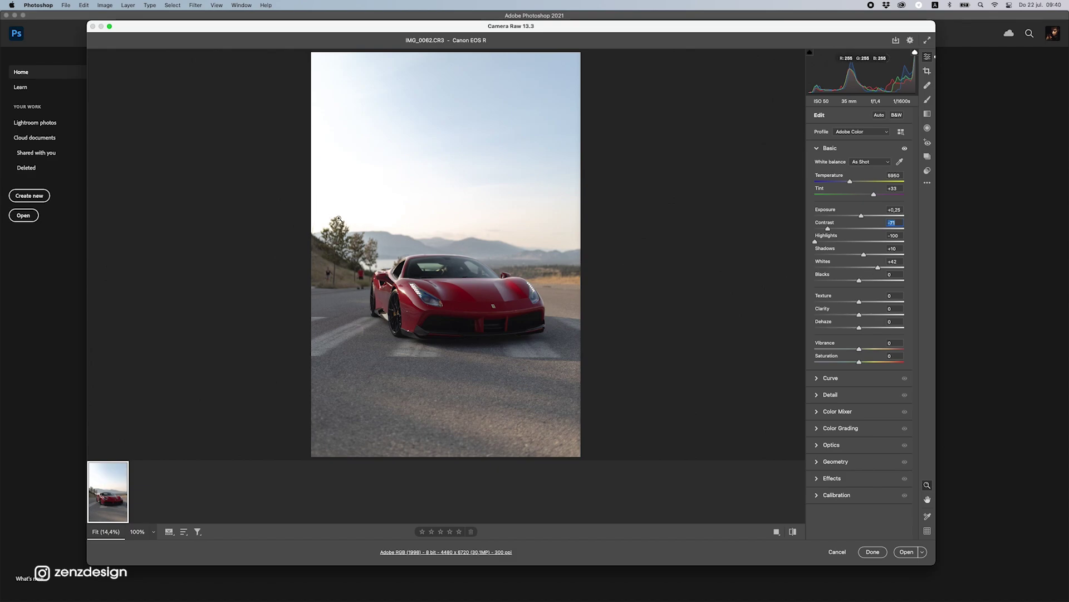
pyautogui.click(854, 229)
pyautogui.moveTo(858, 232); pyautogui.dragTo(829, 230)
pyautogui.moveTo(879, 267)
pyautogui.mouseDown()
pyautogui.moveTo(847, 274)
pyautogui.moveTo(865, 279)
pyautogui.mouseUp()
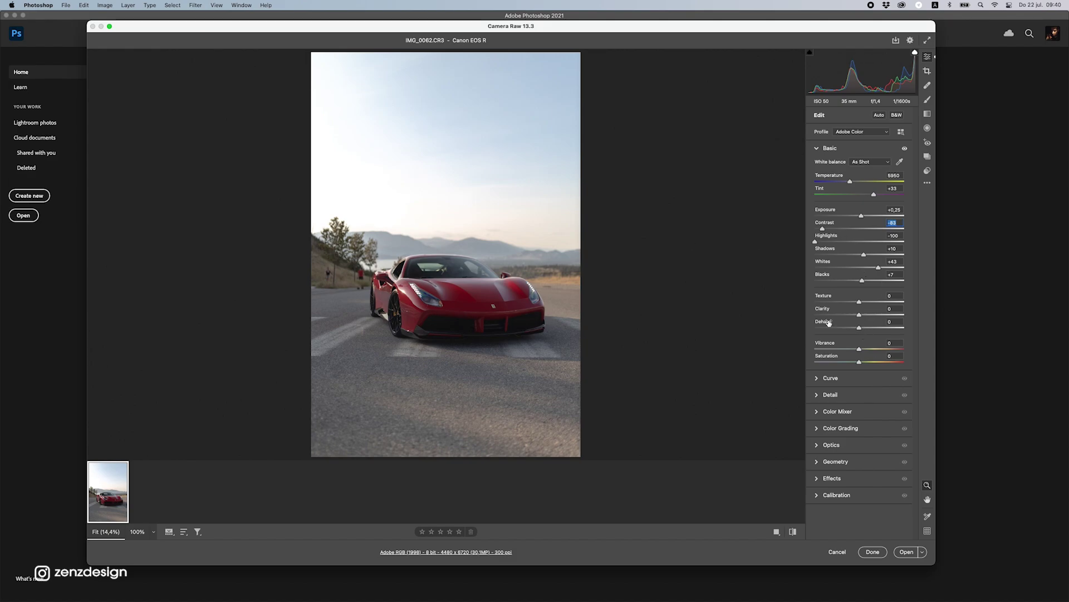
# - Raise the photo's Clarity to +57, checking the effect on the car
pyautogui.moveTo(861, 315); pyautogui.dragTo(894, 315)
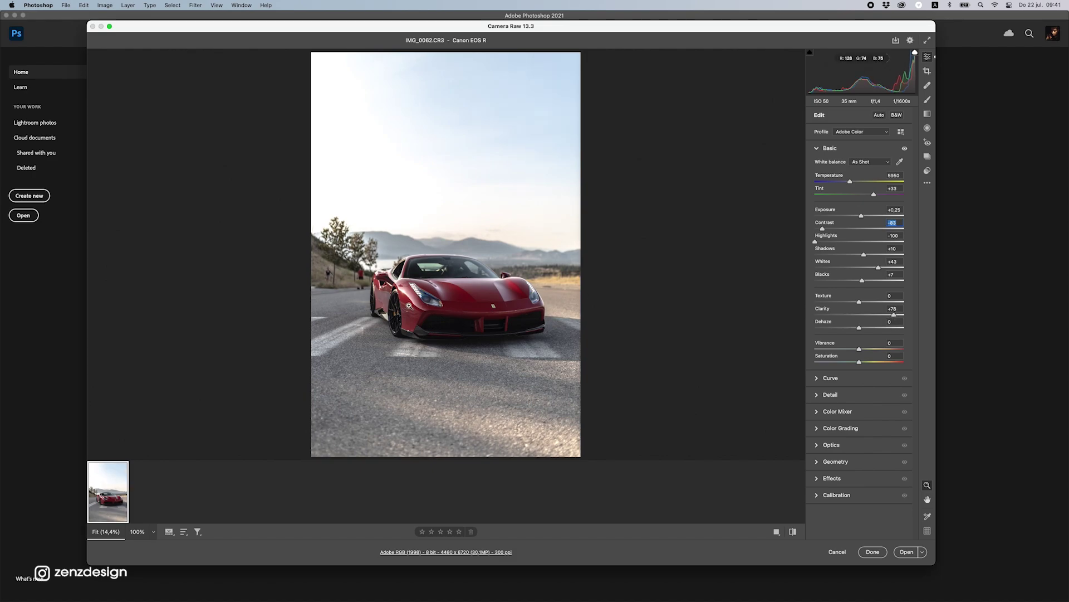
pyautogui.moveTo(413, 299); pyautogui.dragTo(447, 300)
pyautogui.moveTo(527, 295); pyautogui.dragTo(487, 294)
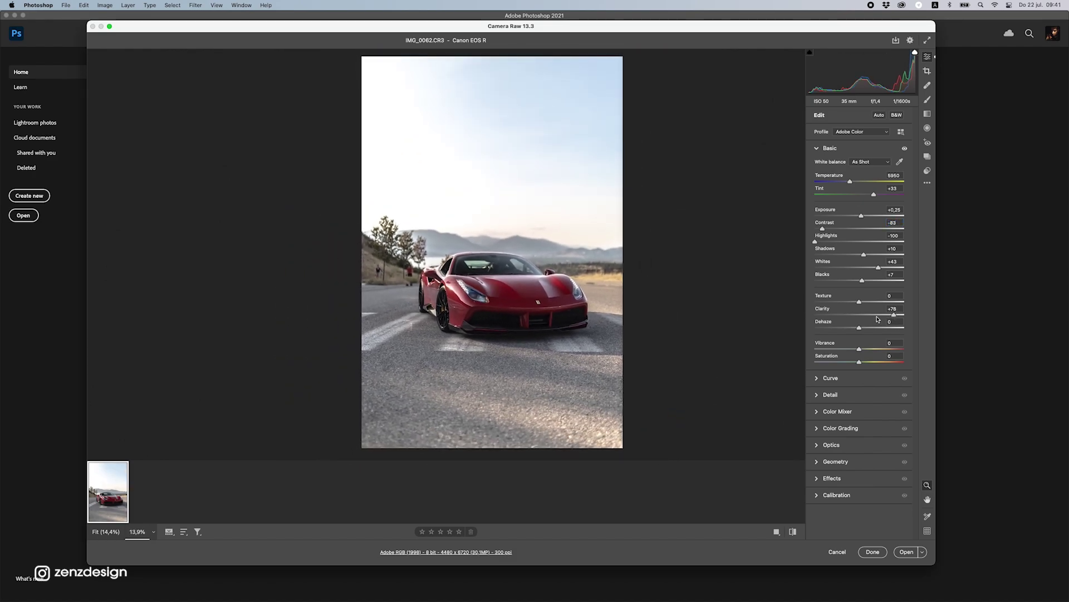
pyautogui.moveTo(898, 318)
pyautogui.mouseDown()
pyautogui.moveTo(862, 318)
pyautogui.moveTo(884, 315)
pyautogui.mouseUp()
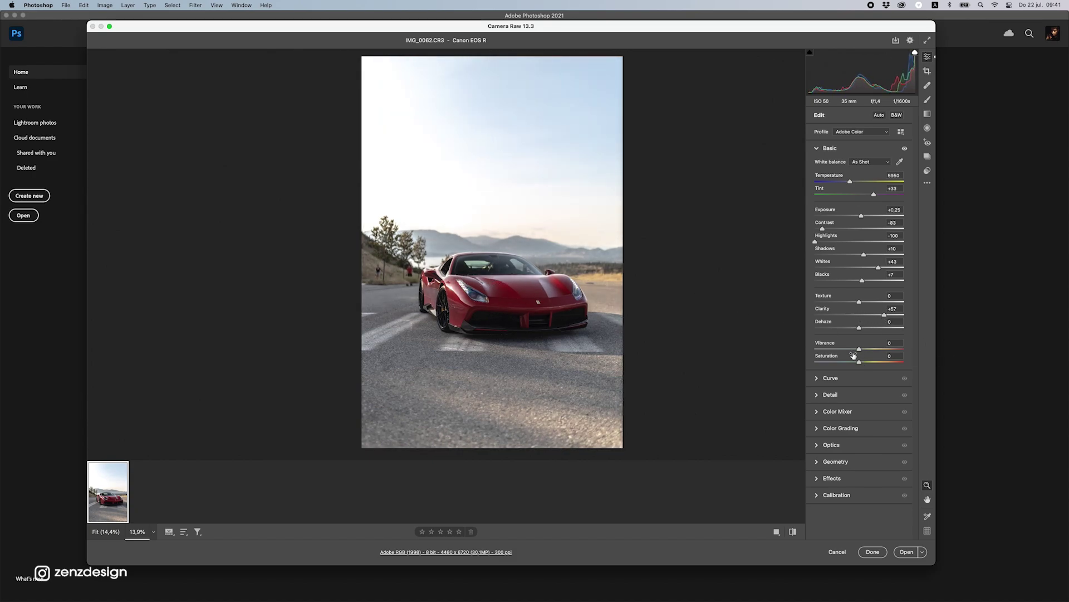
# - Shape the parametric curve with Highlights -13, Lights +19, Darks +11 and Shadows -4
pyautogui.click(842, 377)
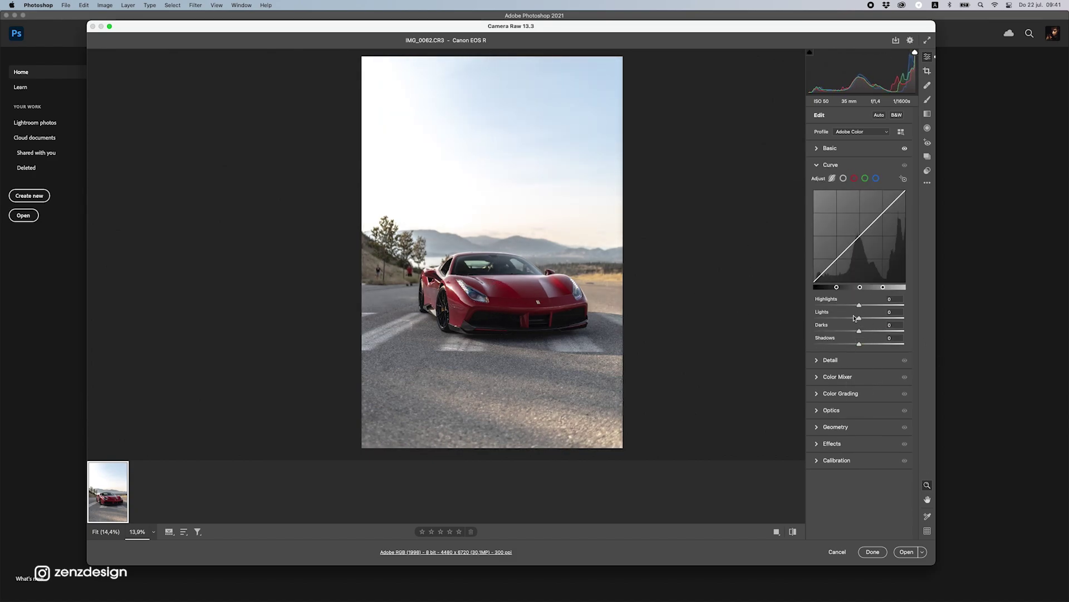
pyautogui.moveTo(862, 308)
pyautogui.mouseDown()
pyautogui.moveTo(894, 309)
pyautogui.moveTo(841, 310)
pyautogui.moveTo(854, 310)
pyautogui.mouseUp()
pyautogui.moveTo(503, 239); pyautogui.dragTo(547, 293)
pyautogui.moveTo(860, 319); pyautogui.dragTo(858, 346)
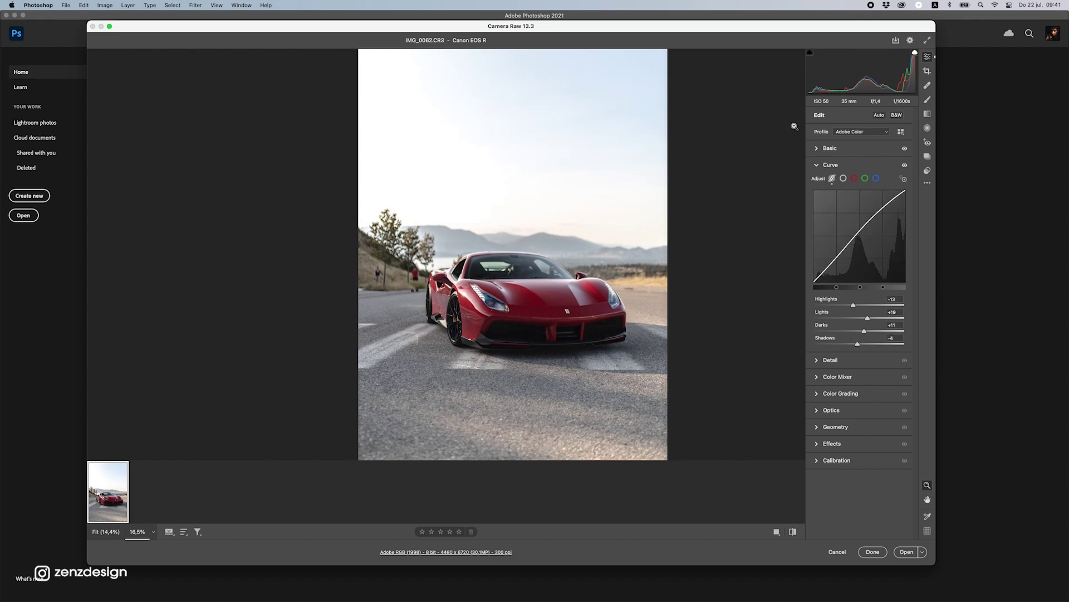
# - In the Color Mixer, shift the Oranges hue to -100 and the Reds hue to -2, trying other orange hues first
pyautogui.click(831, 360)
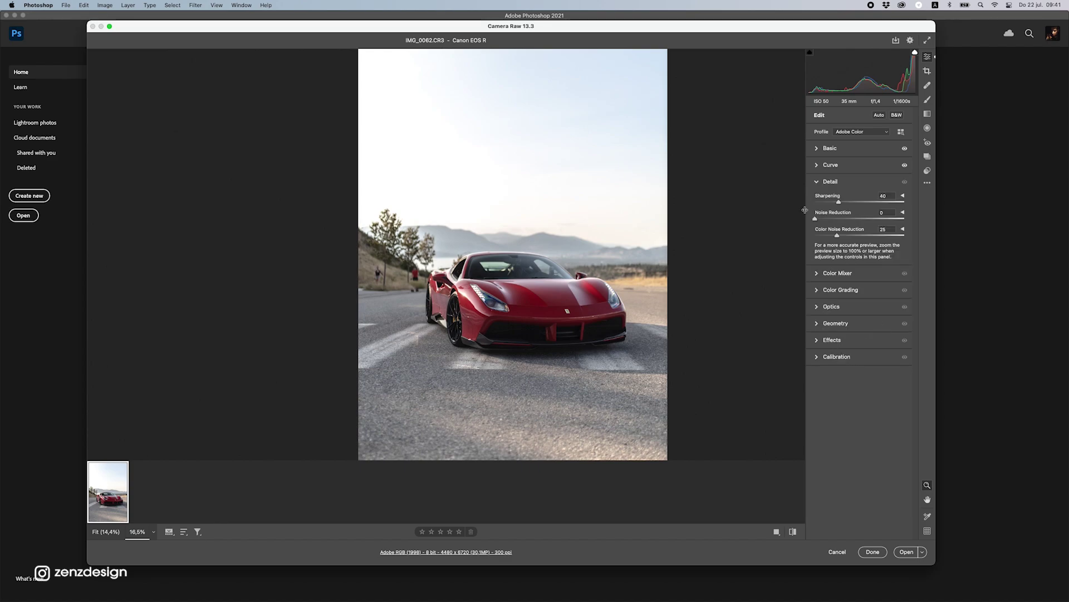
pyautogui.click(845, 276)
pyautogui.click(819, 226)
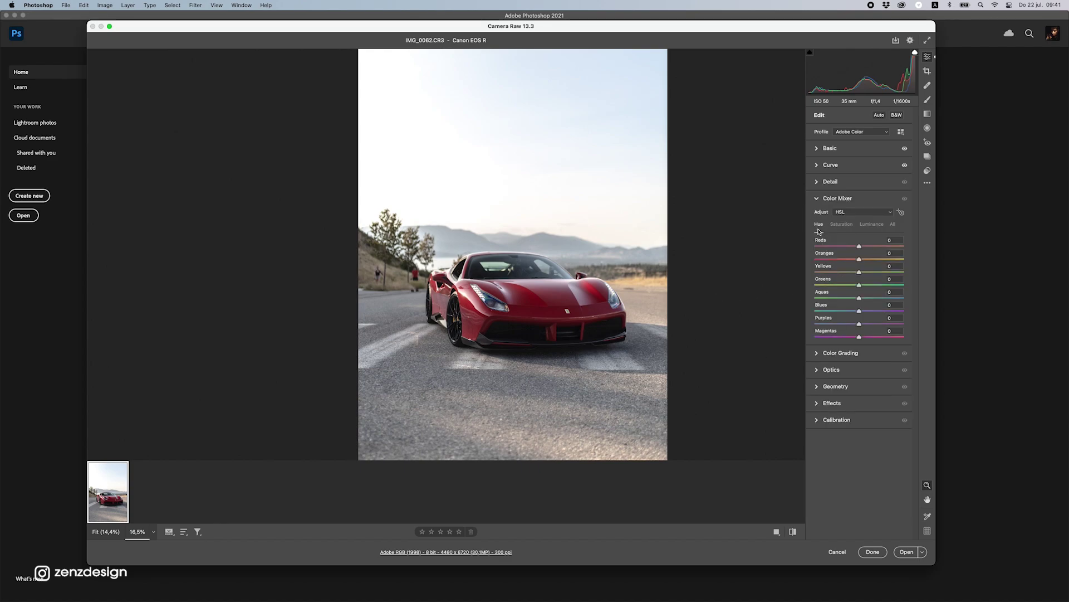
pyautogui.moveTo(859, 258); pyautogui.dragTo(825, 250)
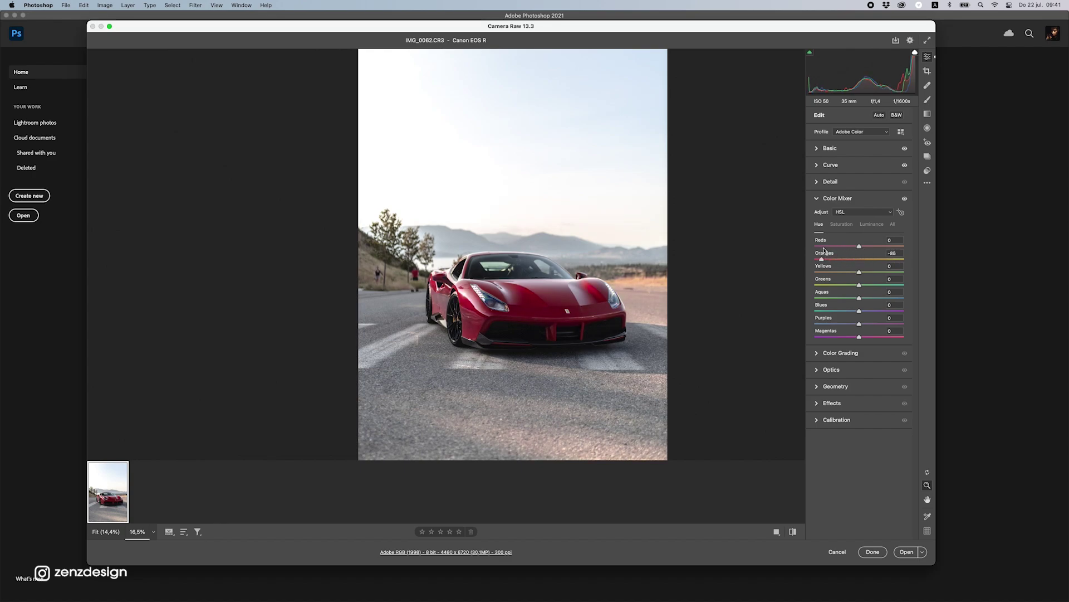
pyautogui.doubleClick(870, 259)
pyautogui.moveTo(859, 257); pyautogui.dragTo(814, 253)
pyautogui.doubleClick(858, 259)
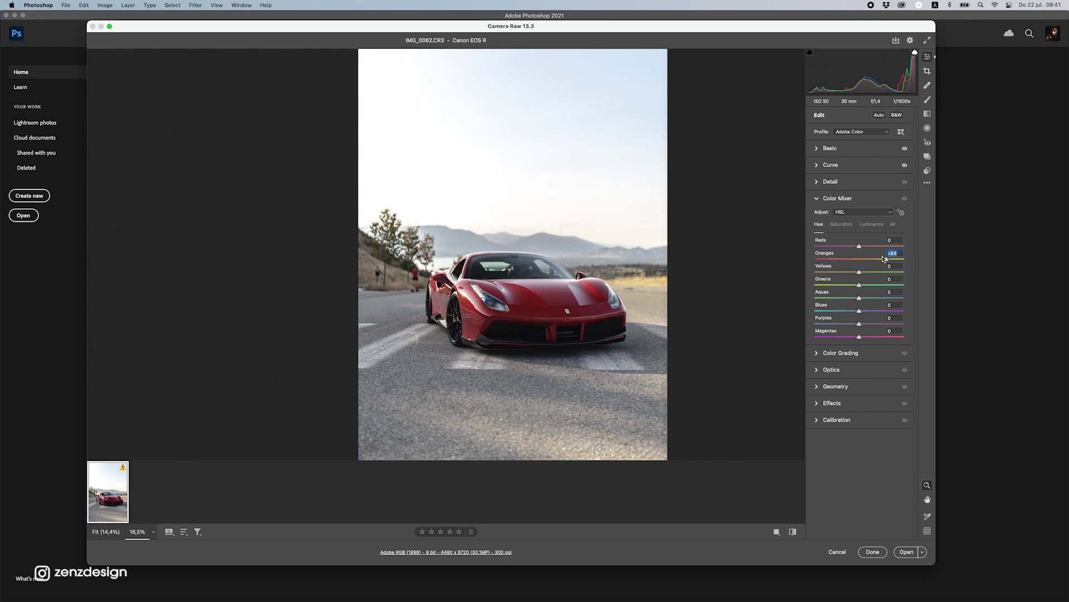
pyautogui.moveTo(856, 261); pyautogui.dragTo(851, 261)
pyautogui.scroll(2, 660, 299)
pyautogui.scroll(-2, 668, 315)
pyautogui.doubleClick(868, 260)
pyautogui.moveTo(847, 259)
pyautogui.mouseDown()
pyautogui.moveTo(807, 258)
pyautogui.moveTo(887, 246)
pyautogui.moveTo(862, 248)
pyautogui.mouseUp()
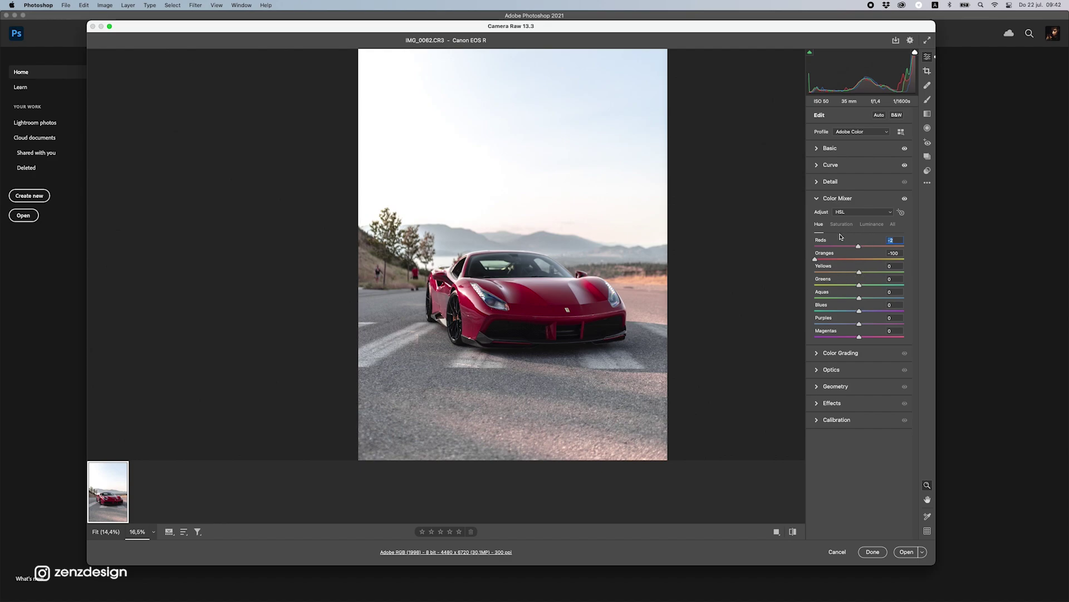
# - Slightly raise the saturation of the Reds in the Color Mixer to enrich the car's paint
pyautogui.click(841, 225)
pyautogui.moveTo(856, 254); pyautogui.dragTo(882, 246)
pyautogui.press('super+z')
pyautogui.press('super+z')
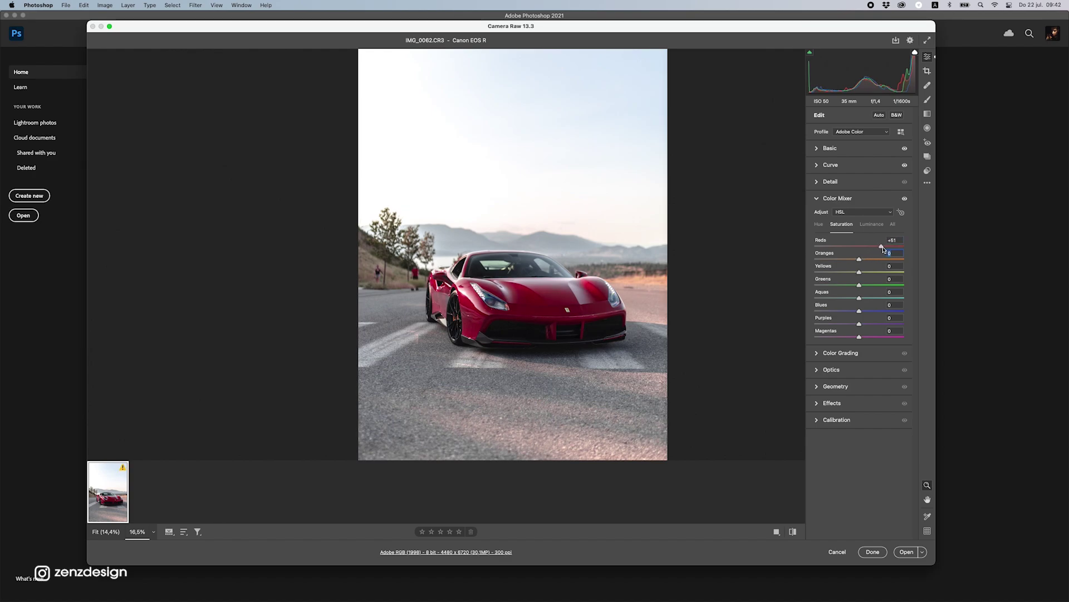
pyautogui.moveTo(864, 246); pyautogui.dragTo(865, 246)
pyautogui.moveTo(579, 278); pyautogui.dragTo(558, 279)
pyautogui.scroll(2, 557, 279)
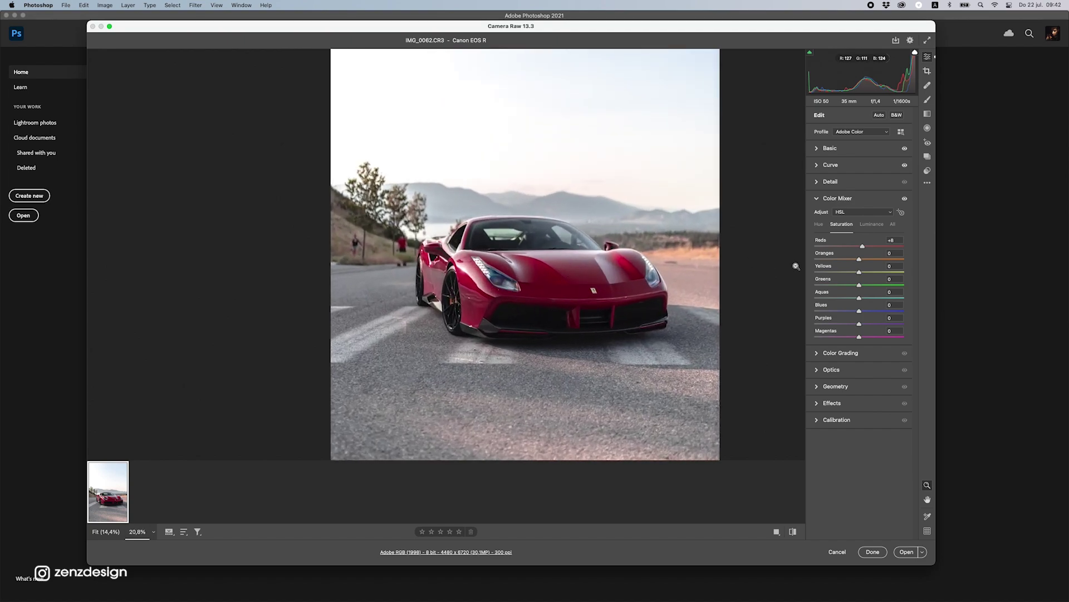
pyautogui.moveTo(862, 245); pyautogui.dragTo(868, 245)
# - Set the luminance of the Reds to +21 in the Color Mixer
pyautogui.click(872, 224)
pyautogui.moveTo(860, 246)
pyautogui.mouseDown()
pyautogui.moveTo(891, 242)
pyautogui.moveTo(771, 236)
pyautogui.moveTo(897, 244)
pyautogui.moveTo(869, 248)
pyautogui.mouseUp()
pyautogui.scroll(-5, 630, 272)
pyautogui.scroll(3, 497, 278)
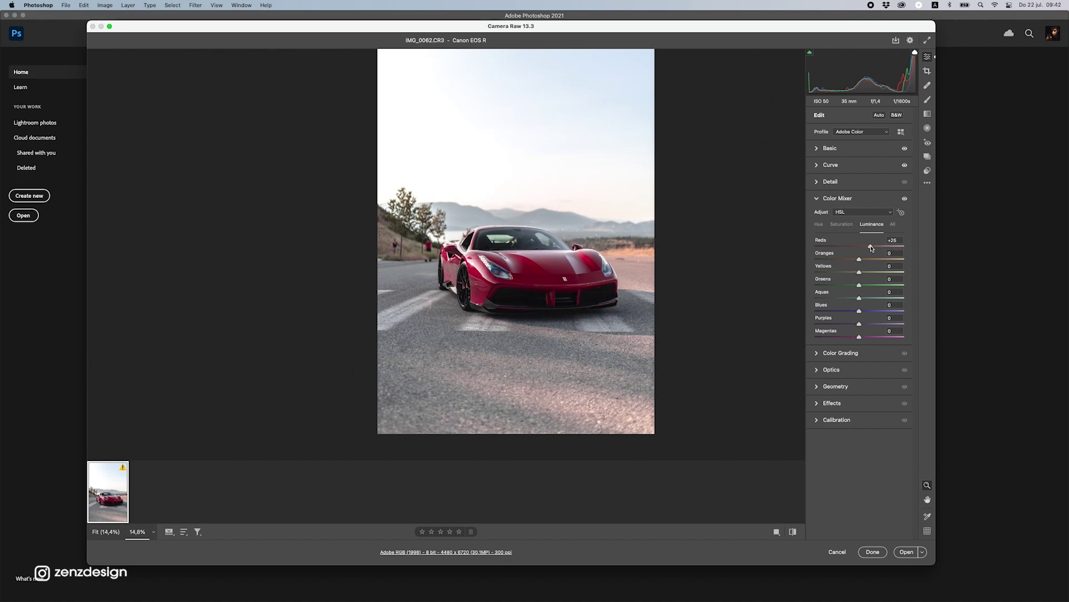
pyautogui.moveTo(513, 219); pyautogui.dragTo(613, 218)
pyautogui.moveTo(594, 273); pyautogui.dragTo(523, 272)
pyautogui.scroll(1, 594, 272)
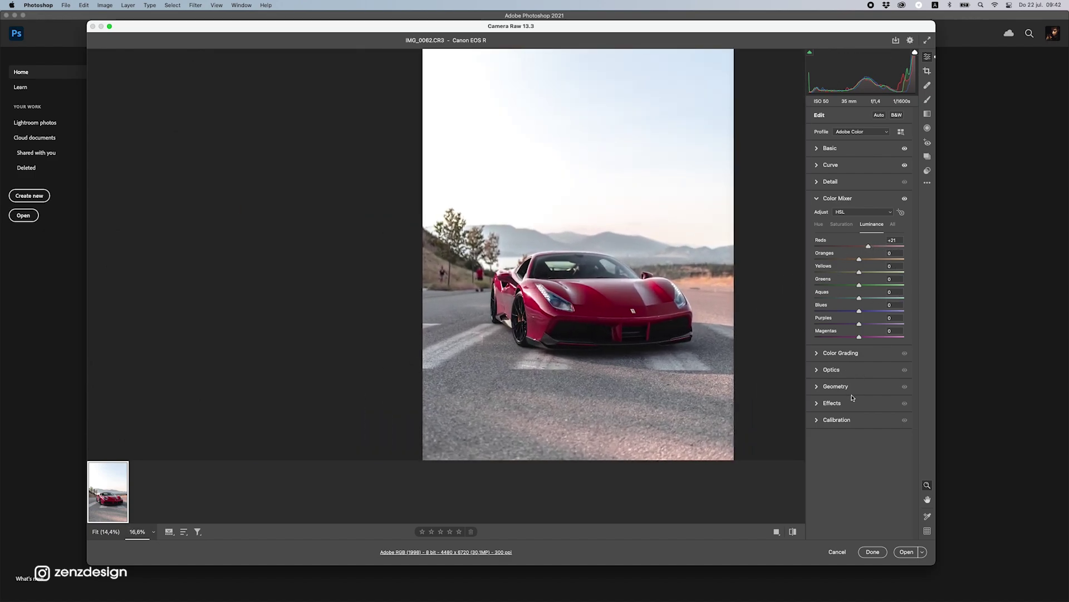
# - In Calibration, set the Red Primary saturation to +14 and its hue to about +16
pyautogui.click(839, 421)
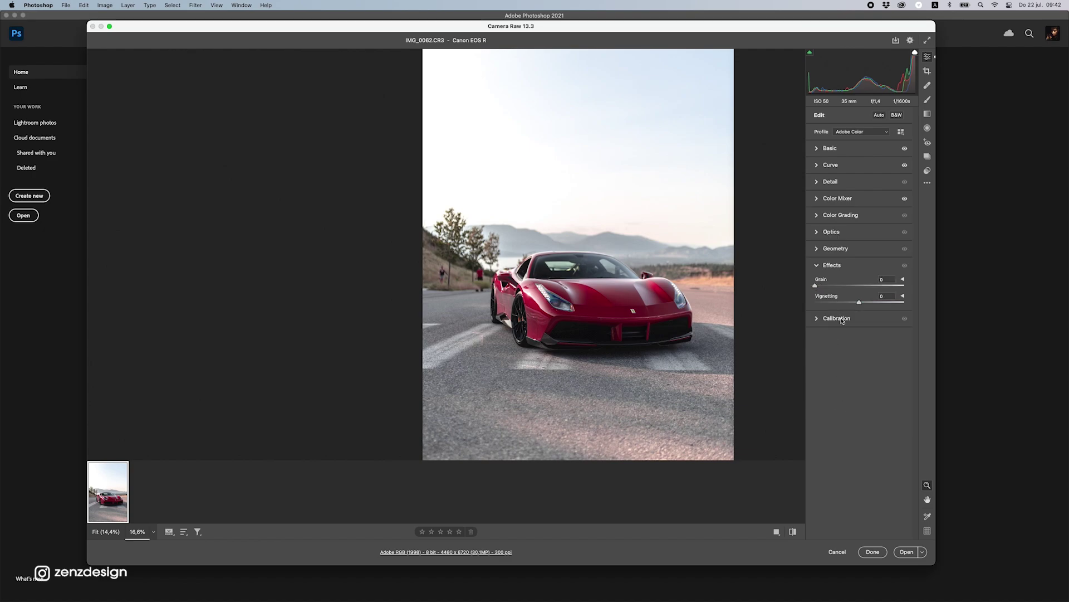
pyautogui.moveTo(858, 352)
pyautogui.mouseDown()
pyautogui.moveTo(830, 351)
pyautogui.moveTo(916, 356)
pyautogui.moveTo(876, 351)
pyautogui.moveTo(865, 362)
pyautogui.mouseUp()
pyautogui.moveTo(595, 349); pyautogui.dragTo(551, 266)
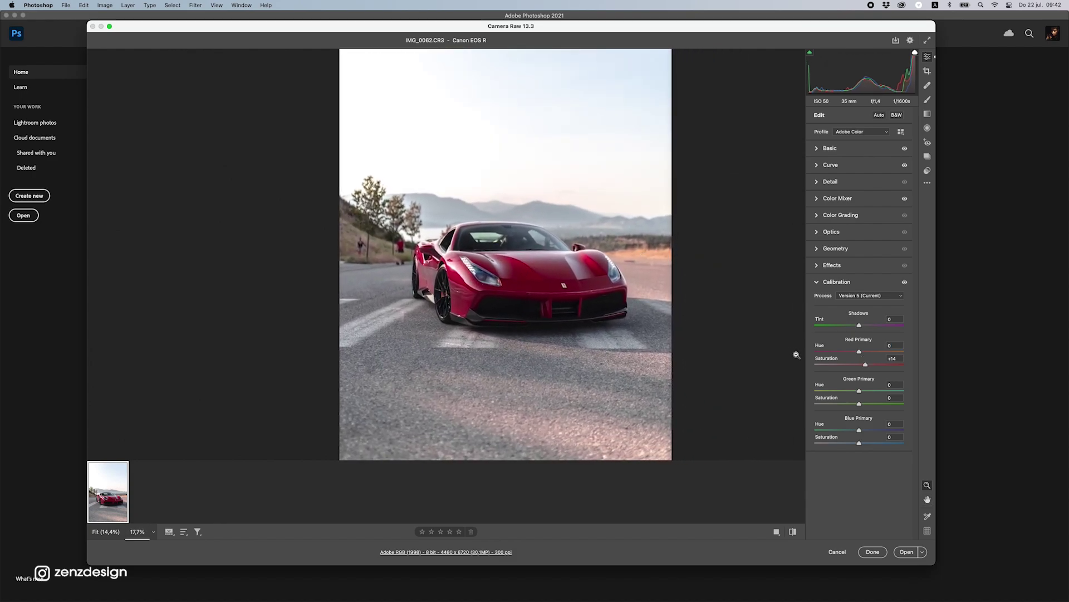
pyautogui.click(872, 352)
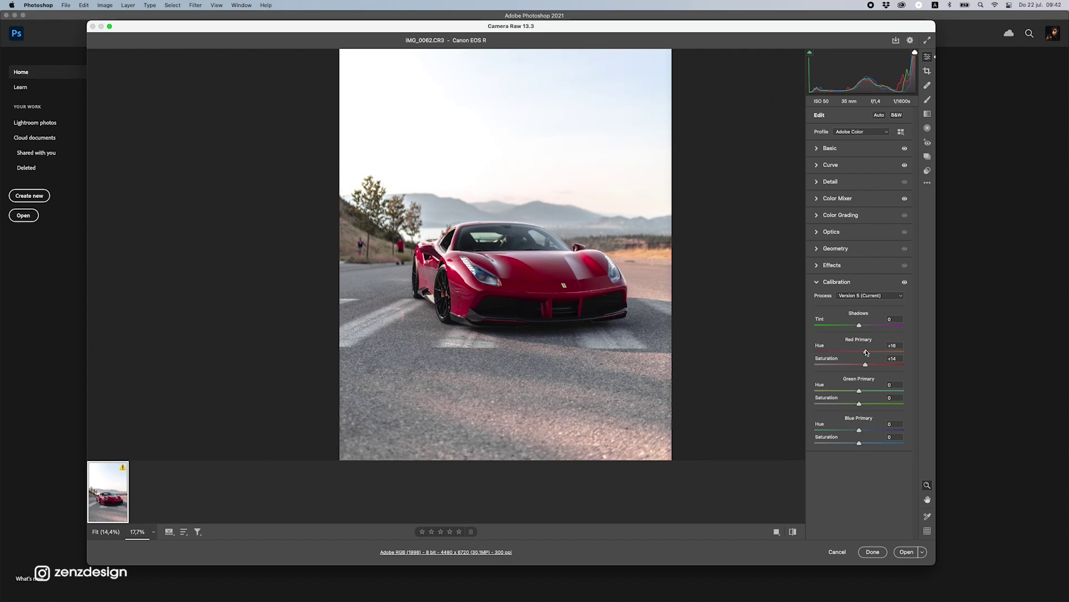
# - Open the developed photo as a document in the main Photoshop editor and activate the Move tool
pyautogui.click(904, 556)
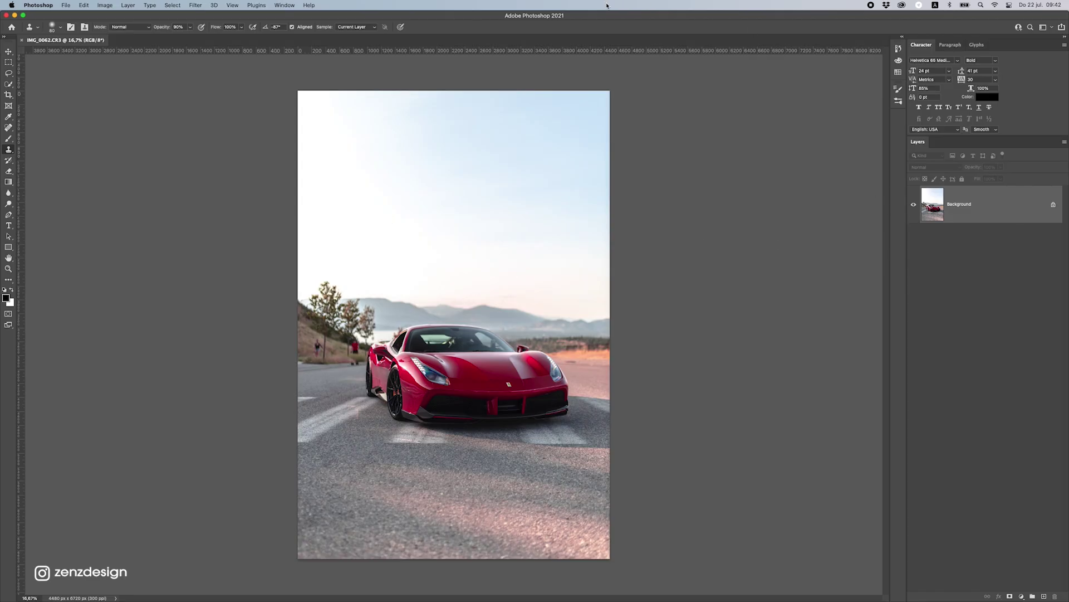
pyautogui.click(9, 51)
pyautogui.scroll(3, 419, 346)
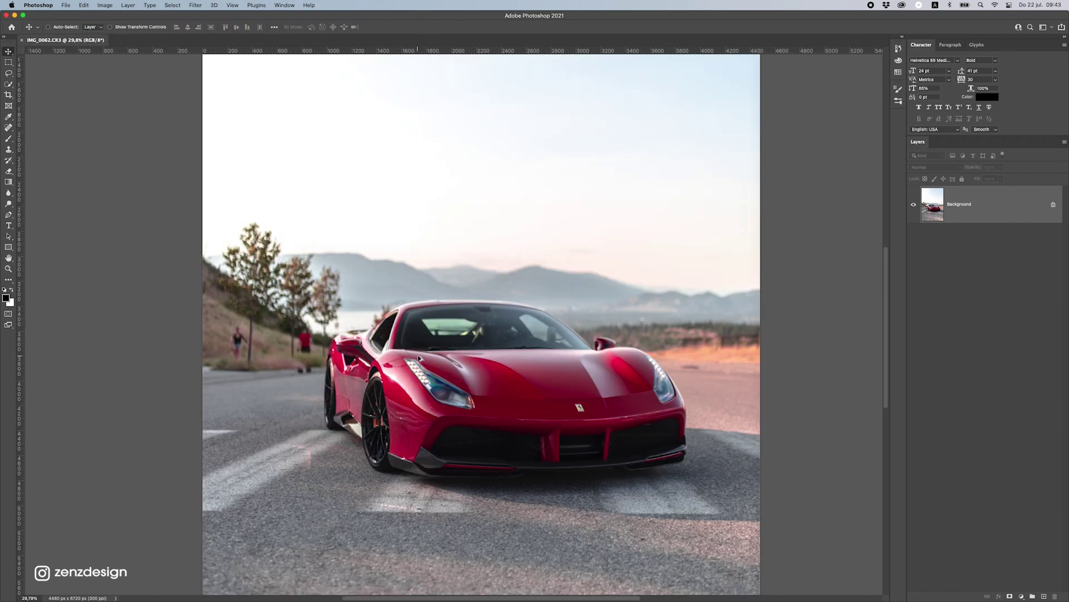
pyautogui.scroll(-1, 631, 312)
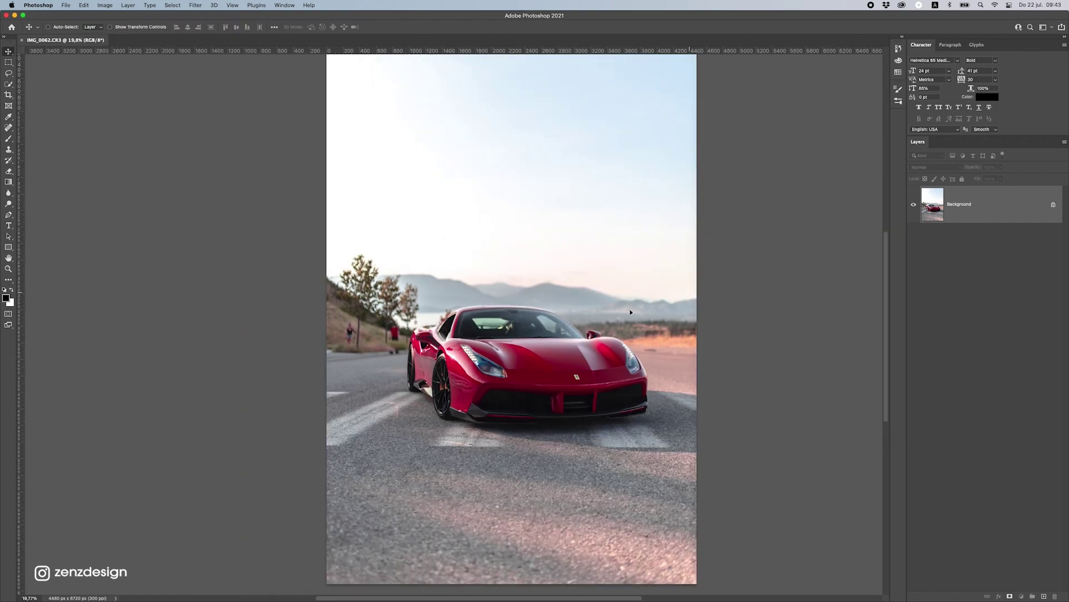
# - Add a new empty layer above the photo and activate the Brush tool
pyautogui.click(1045, 596)
pyautogui.click(20, 137)
pyautogui.click(27, 138)
pyautogui.rightClick(9, 138)
pyautogui.click(32, 137)
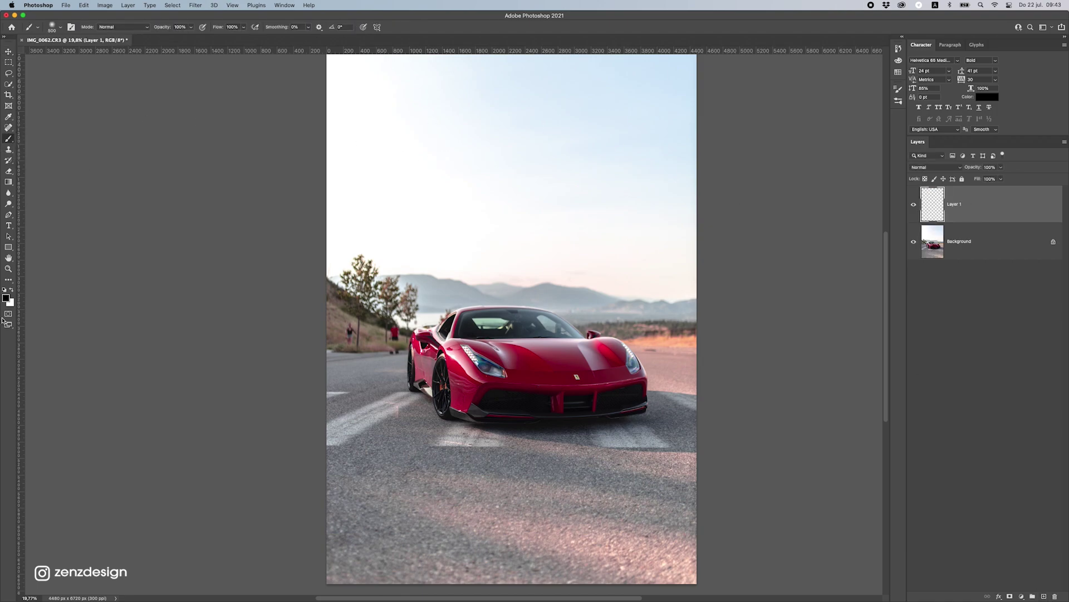
# - Set the foreground colour to a pale peach sampled from the sky near the horizon, adjust its hue, and return to the Brush
pyautogui.click(6, 298)
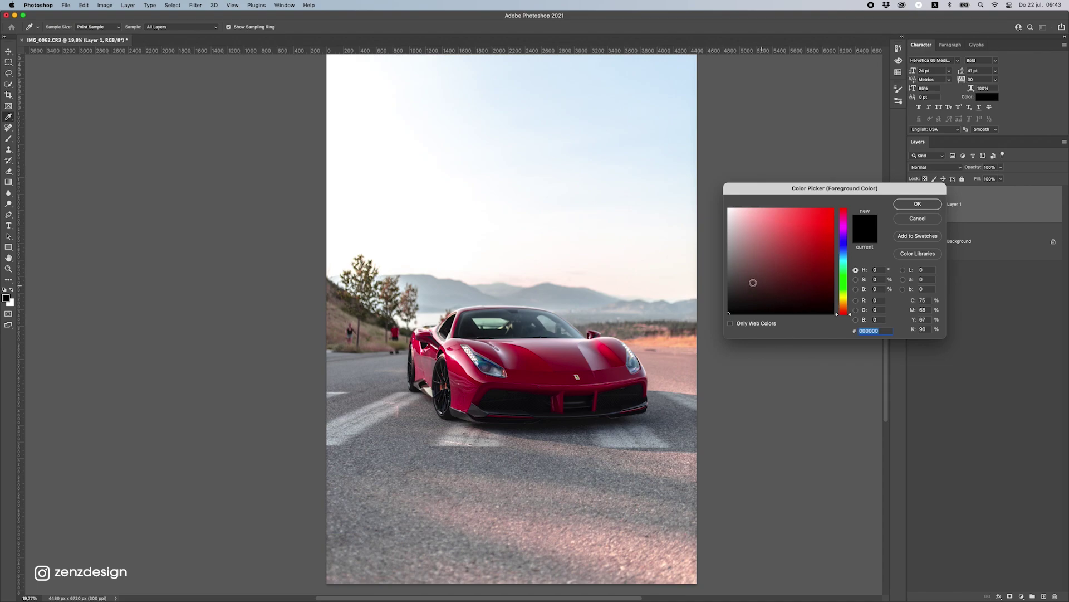
pyautogui.click(517, 271)
pyautogui.click(734, 208)
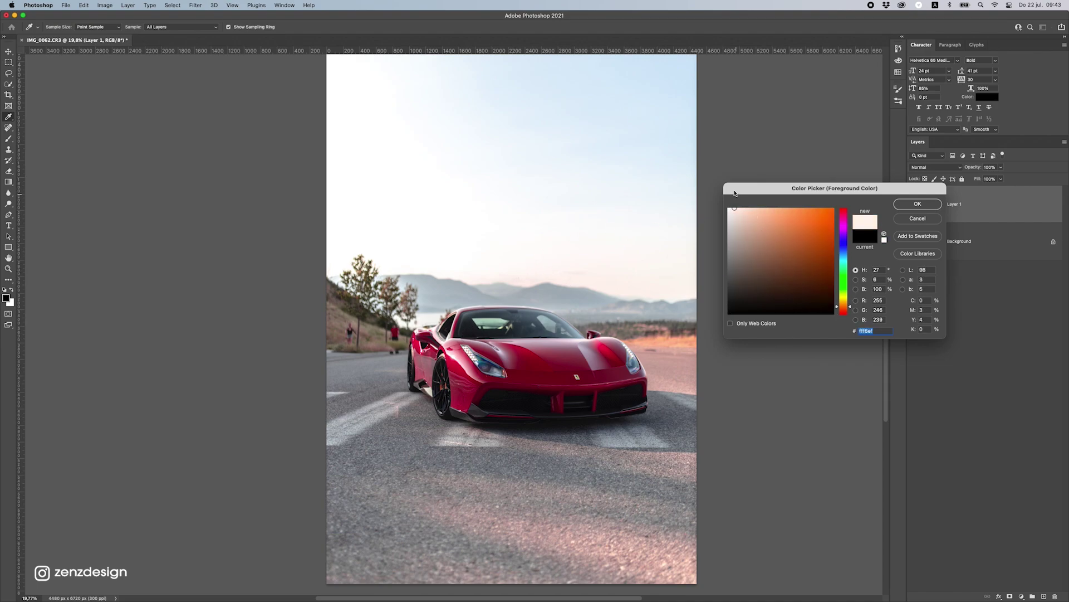
pyautogui.moveTo(848, 319); pyautogui.dragTo(848, 310)
pyautogui.click(910, 203)
pyautogui.press('b')
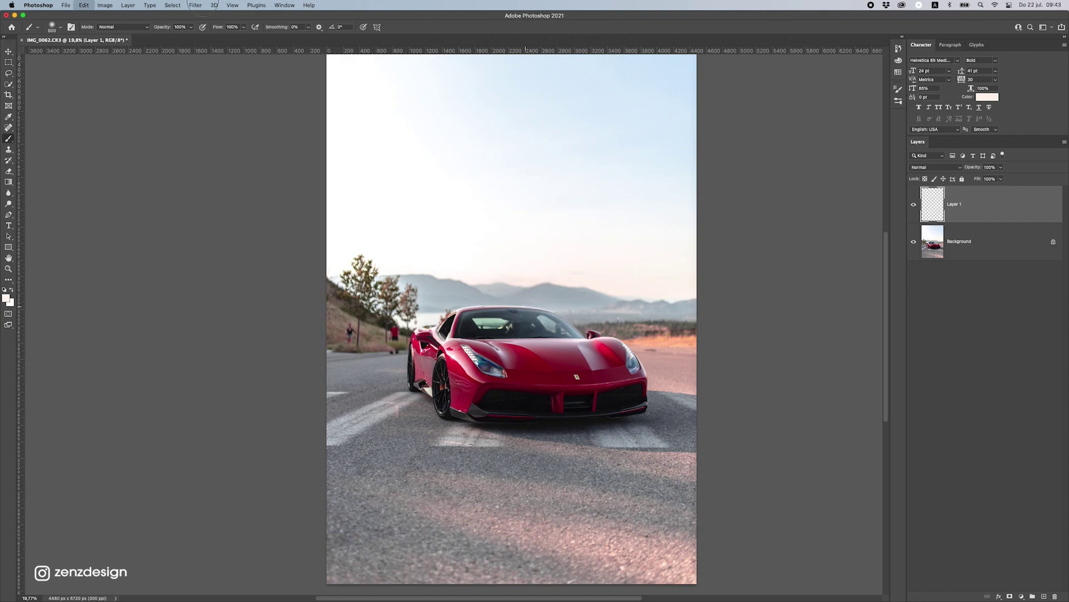
# - Paint a single soft dab of light on the new layer using the Soft Round brush at 0% hardness
pyautogui.click(52, 27)
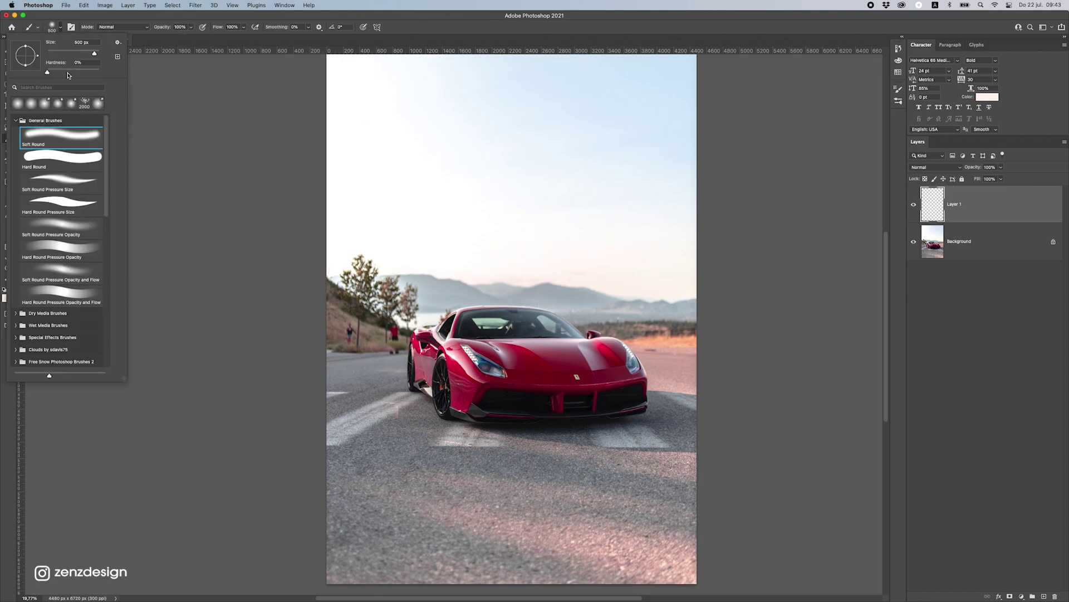
pyautogui.click(48, 132)
pyautogui.click(279, 21)
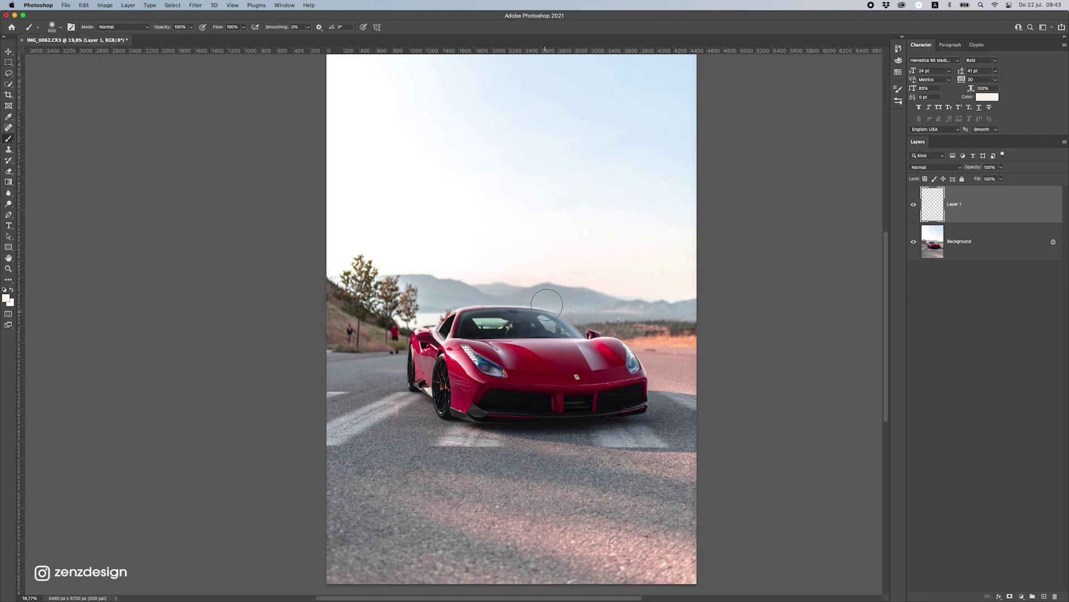
pyautogui.click(585, 281)
# - Enlarge the light dab to about 812% with Free Transform and place the glow over the horizon to the right of the car
pyautogui.click(9, 50)
pyautogui.moveTo(551, 244)
pyautogui.mouseDown()
pyautogui.moveTo(532, 241)
pyautogui.moveTo(498, 286)
pyautogui.mouseUp()
pyautogui.press('super+t')
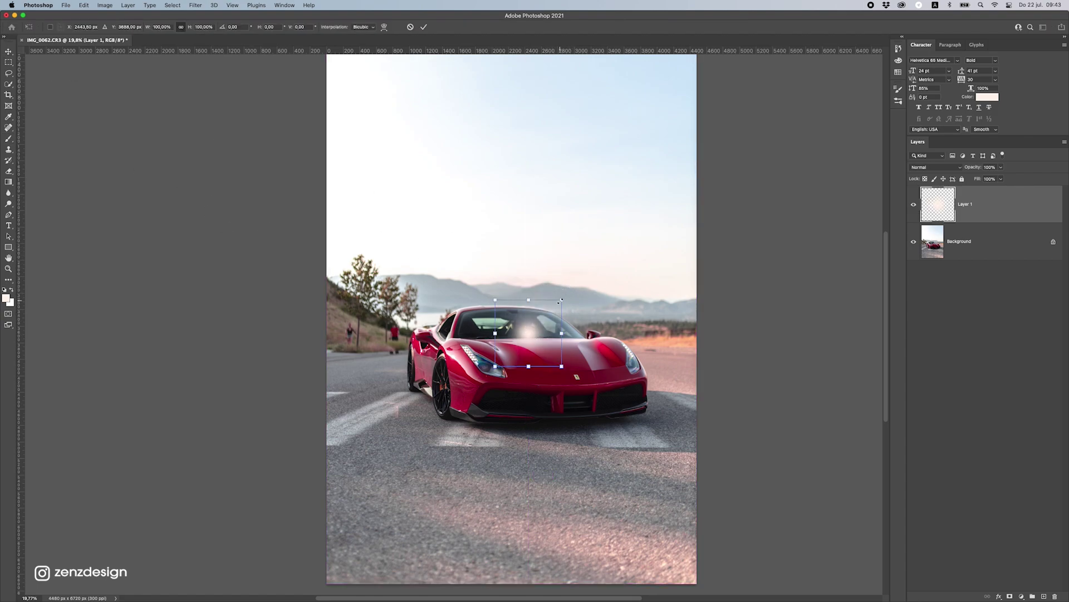
pyautogui.moveTo(560, 299); pyautogui.dragTo(791, 291)
pyautogui.moveTo(542, 298); pyautogui.dragTo(456, 380)
pyautogui.moveTo(593, 260); pyautogui.dragTo(807, 127)
pyautogui.moveTo(462, 362); pyautogui.dragTo(587, 267)
# - Reduce the glow's height from its upper edge, shift it further right along the horizon, and apply the transformation
pyautogui.scroll(-1, 525, 316)
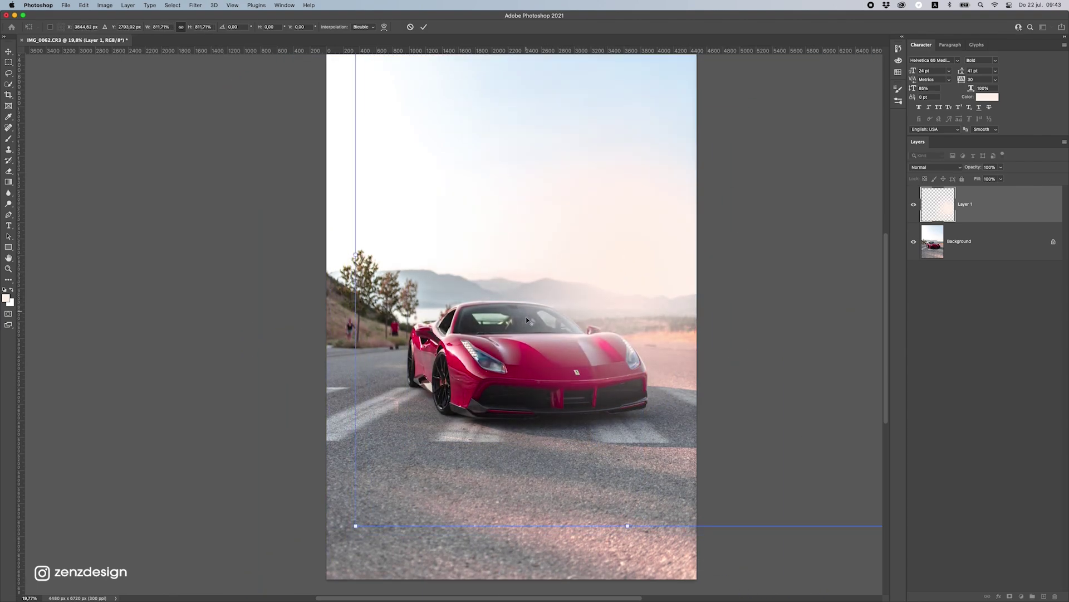
pyautogui.scroll(-5, 526, 317)
pyautogui.scroll(3, 477, 298)
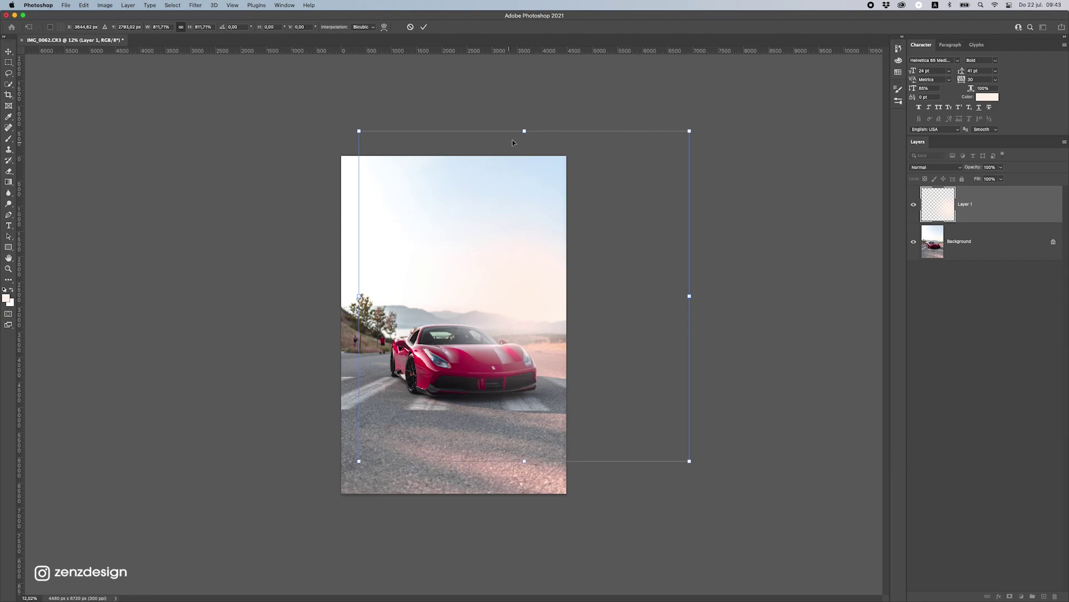
pyautogui.moveTo(526, 129); pyautogui.dragTo(525, 177)
pyautogui.moveTo(539, 255); pyautogui.dragTo(572, 255)
pyautogui.press('Return')
pyautogui.scroll(5, 544, 306)
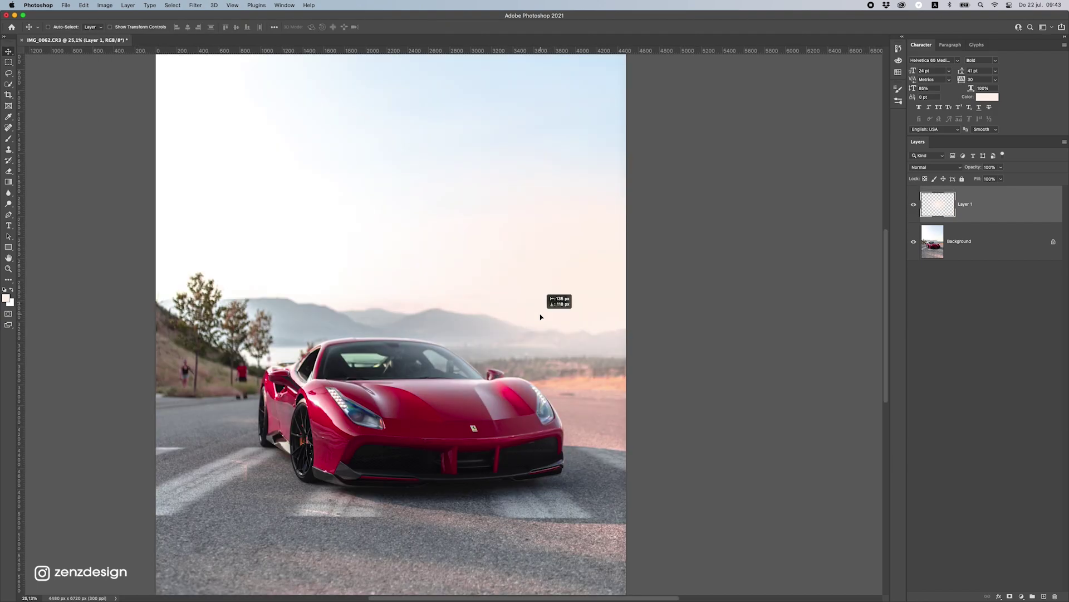
# - Brighten the glow layer with Hue/Saturation by raising Lightness to about +78
pyautogui.scroll(-4, 540, 317)
pyautogui.scroll(1, 551, 383)
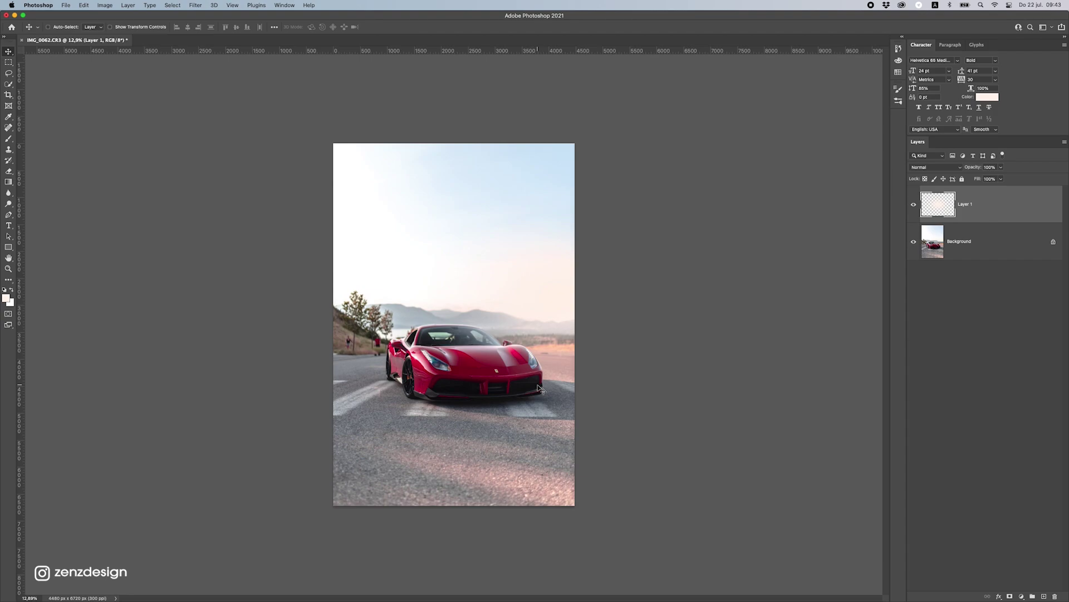
pyautogui.press('super+u')
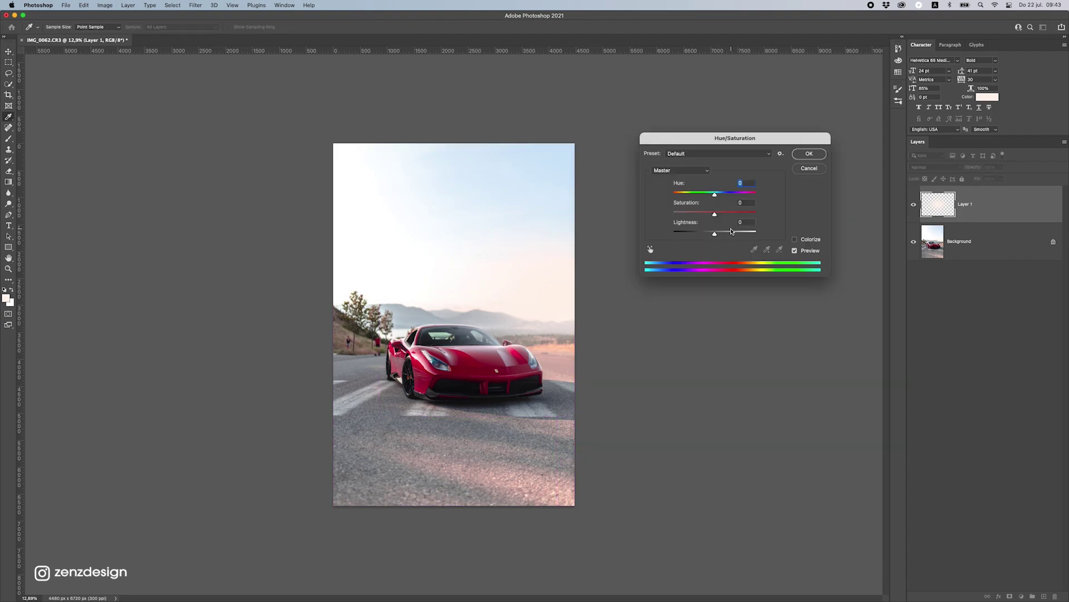
pyautogui.moveTo(716, 234); pyautogui.dragTo(747, 238)
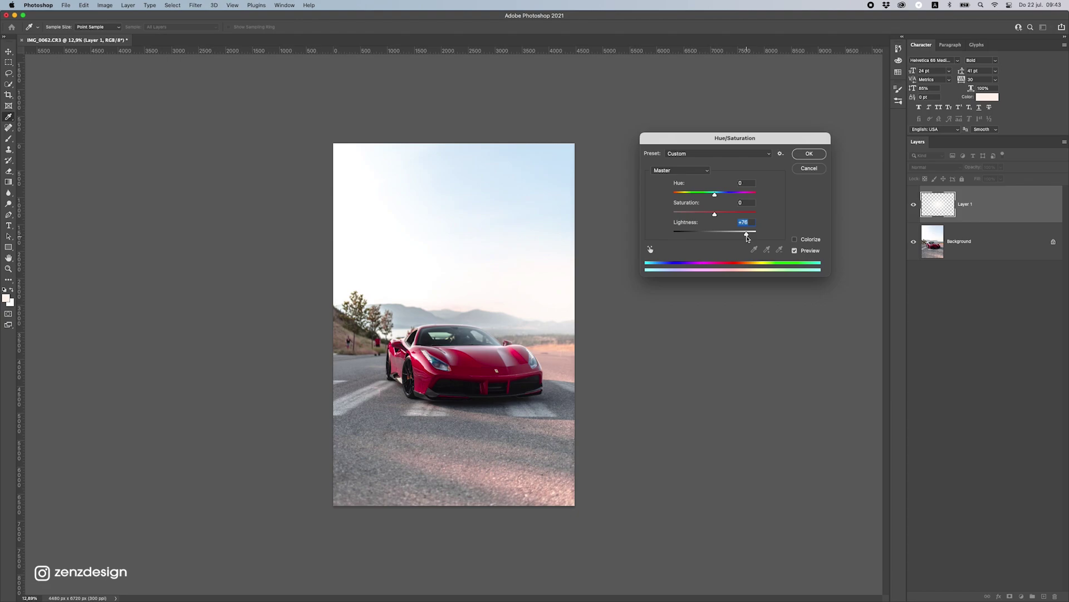
pyautogui.click(810, 154)
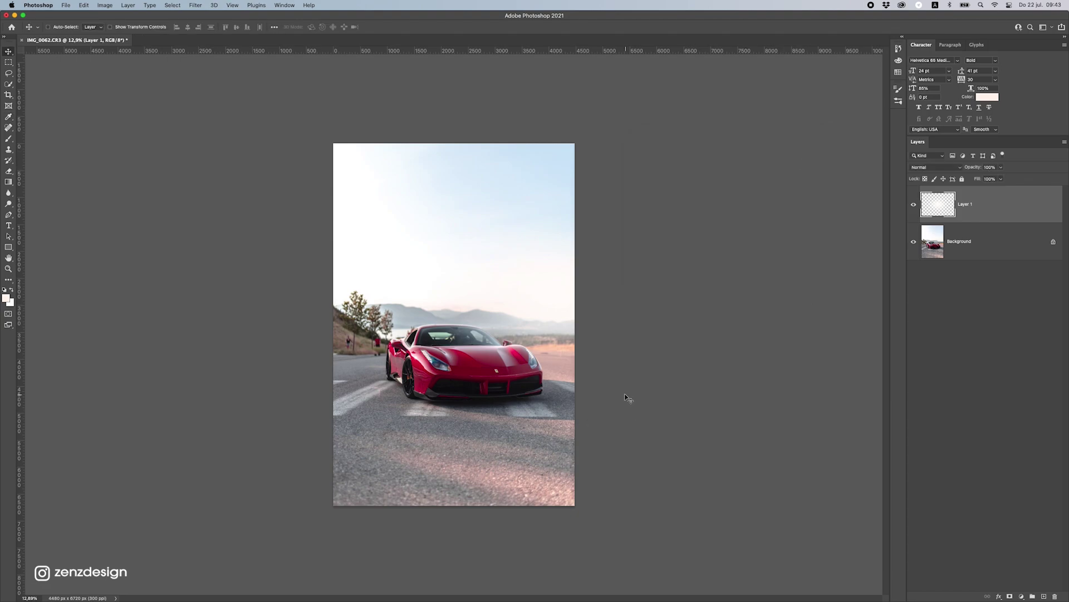
# - Change the workspace colour around the canvas to a darker grey
pyautogui.scroll(-5, 643, 403)
pyautogui.scroll(5, 530, 412)
pyautogui.rightClick(679, 249)
pyautogui.click(696, 274)
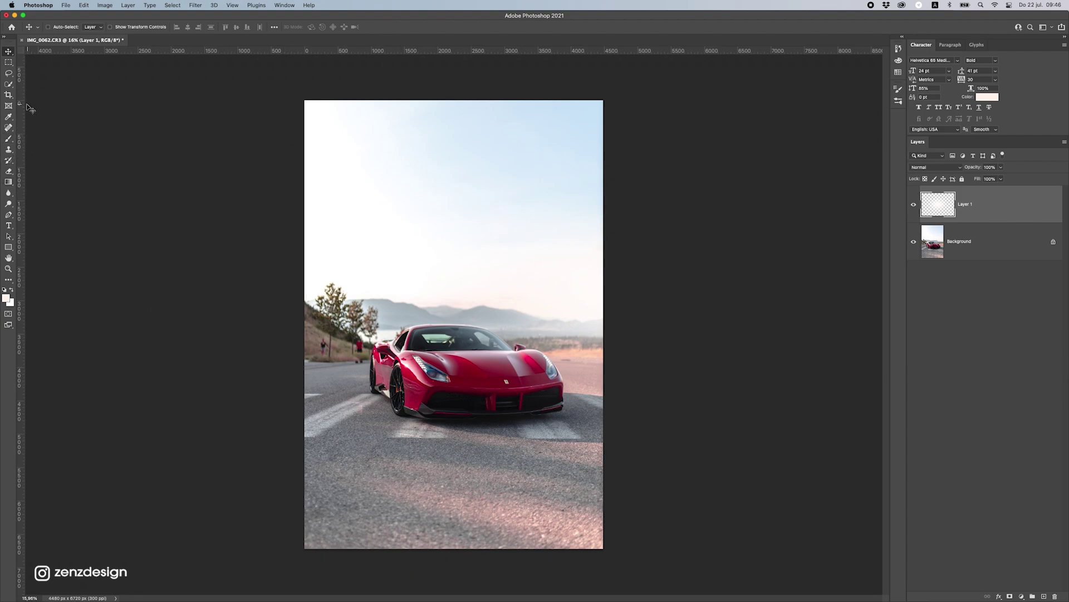
# - Crop the document to a 4:5 ratio at nearly the photo's full width, trimming the upper sky and a little of the road
pyautogui.click(10, 96)
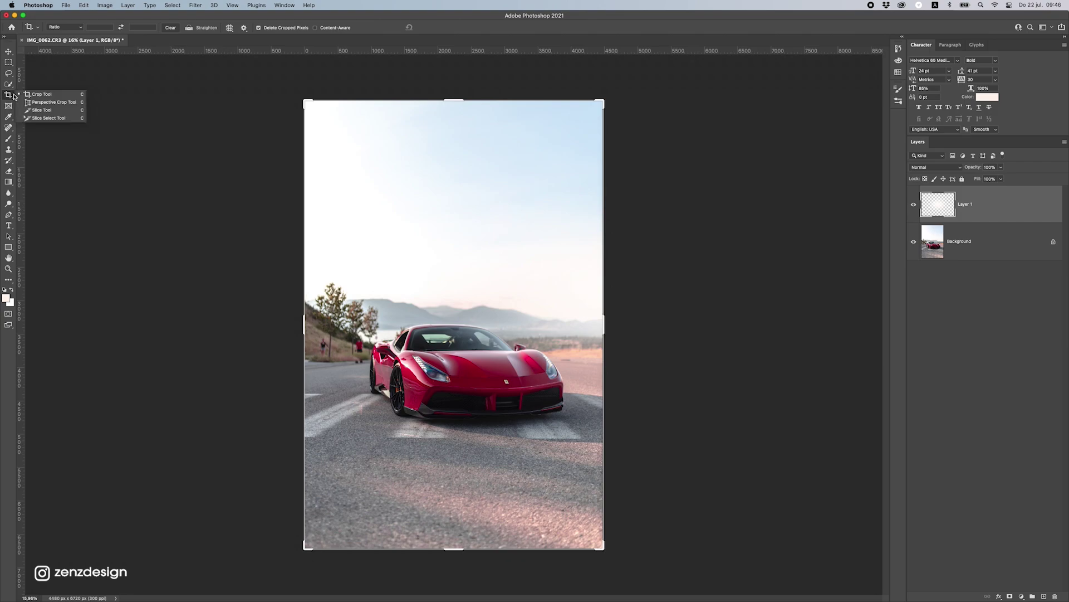
pyautogui.click(10, 95)
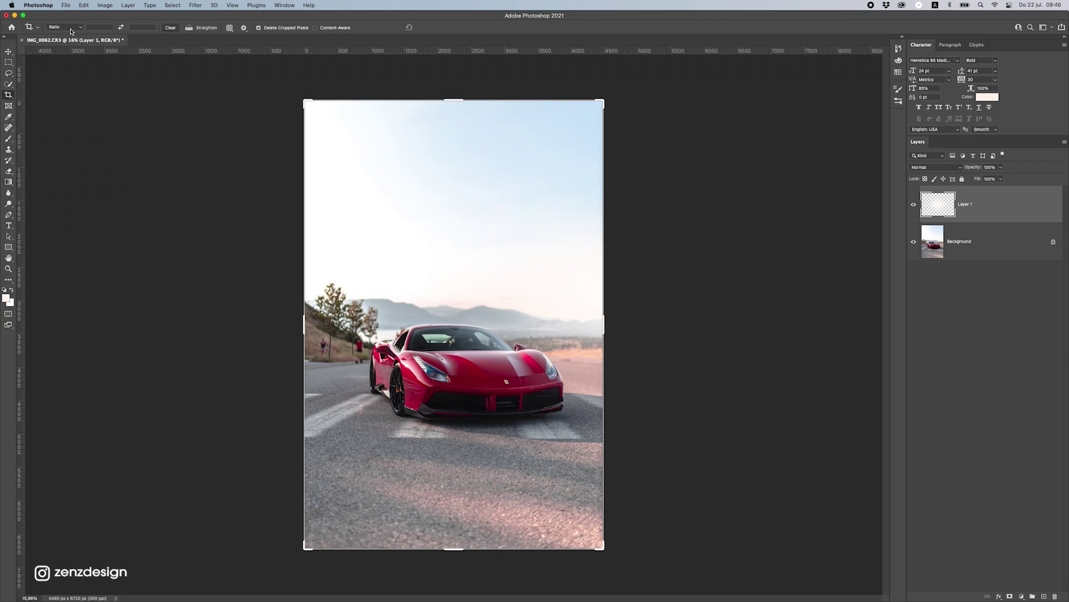
pyautogui.write('4')
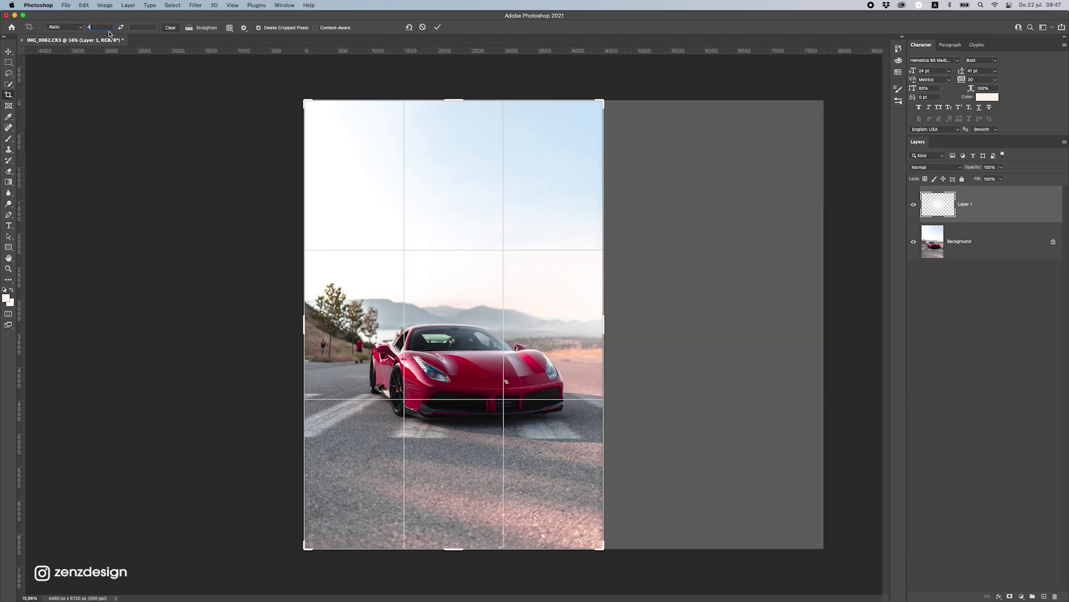
pyautogui.click(144, 26)
pyautogui.write('5')
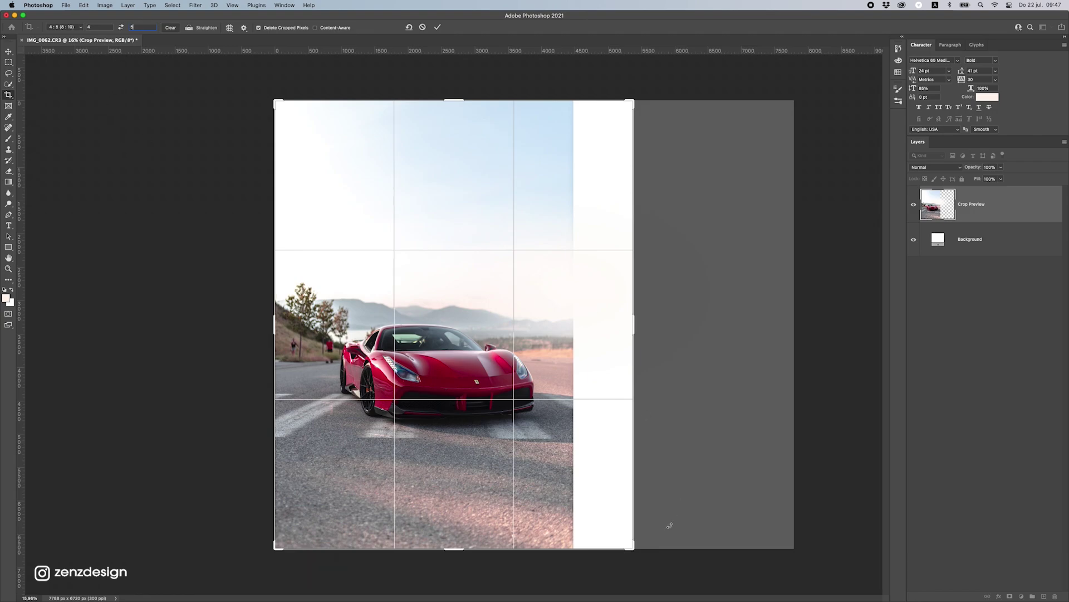
pyautogui.moveTo(630, 548); pyautogui.dragTo(595, 513)
pyautogui.moveTo(489, 370); pyautogui.dragTo(487, 308)
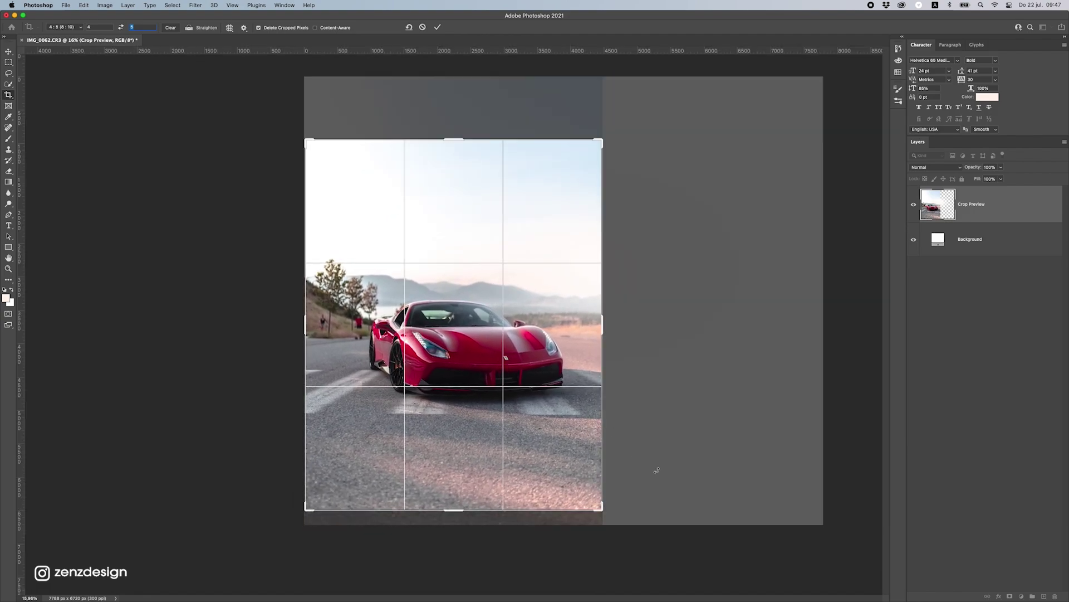
pyautogui.moveTo(603, 508); pyautogui.dragTo(599, 506)
pyautogui.moveTo(540, 433)
pyautogui.mouseDown()
pyautogui.moveTo(550, 434)
pyautogui.moveTo(540, 438)
pyautogui.moveTo(542, 407)
pyautogui.moveTo(540, 429)
pyautogui.mouseUp()
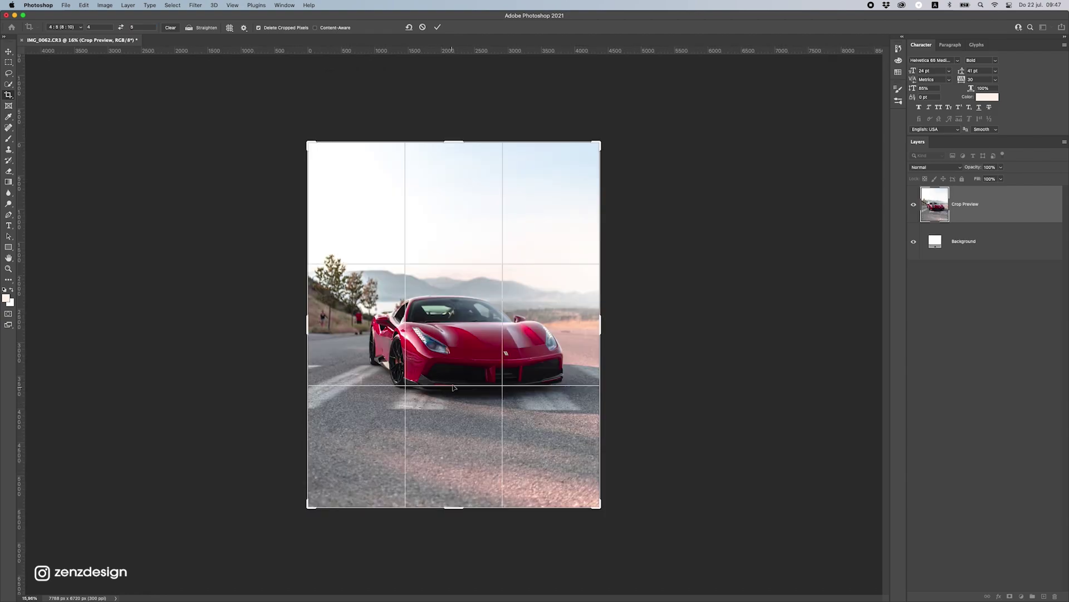
pyautogui.click(8, 50)
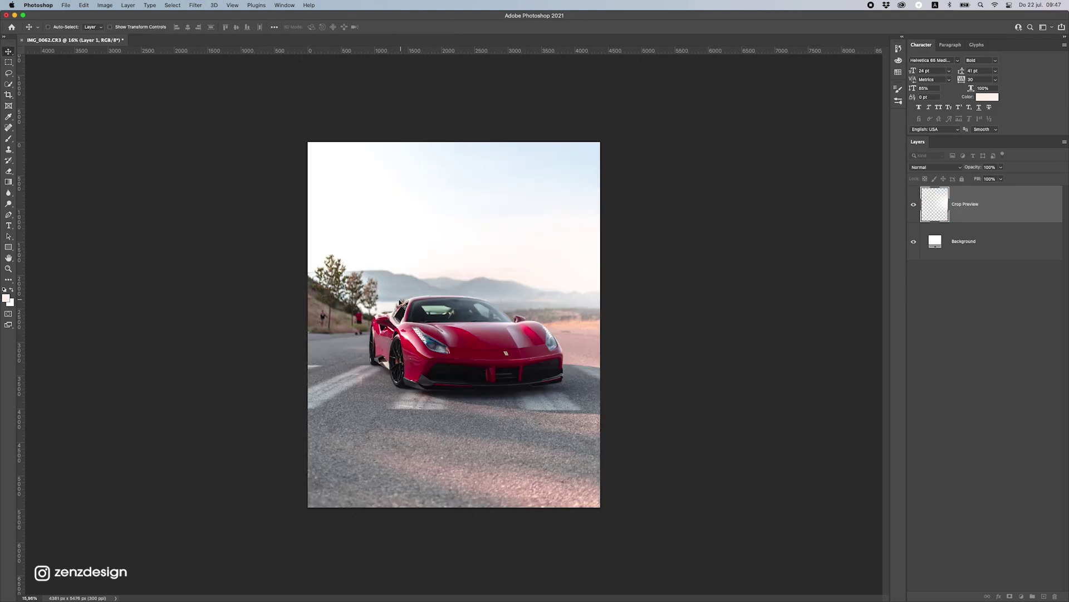
# - Open the file commands to export the cropped photo
pyautogui.scroll(-1, 400, 302)
pyautogui.click(47, 4)
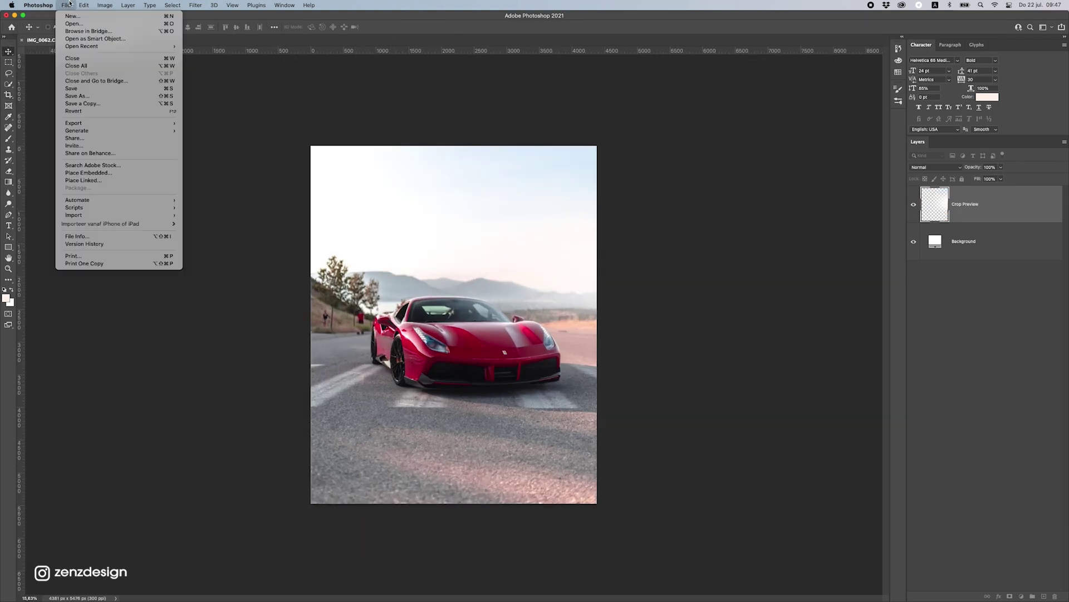
pyautogui.moveTo(66, 5)
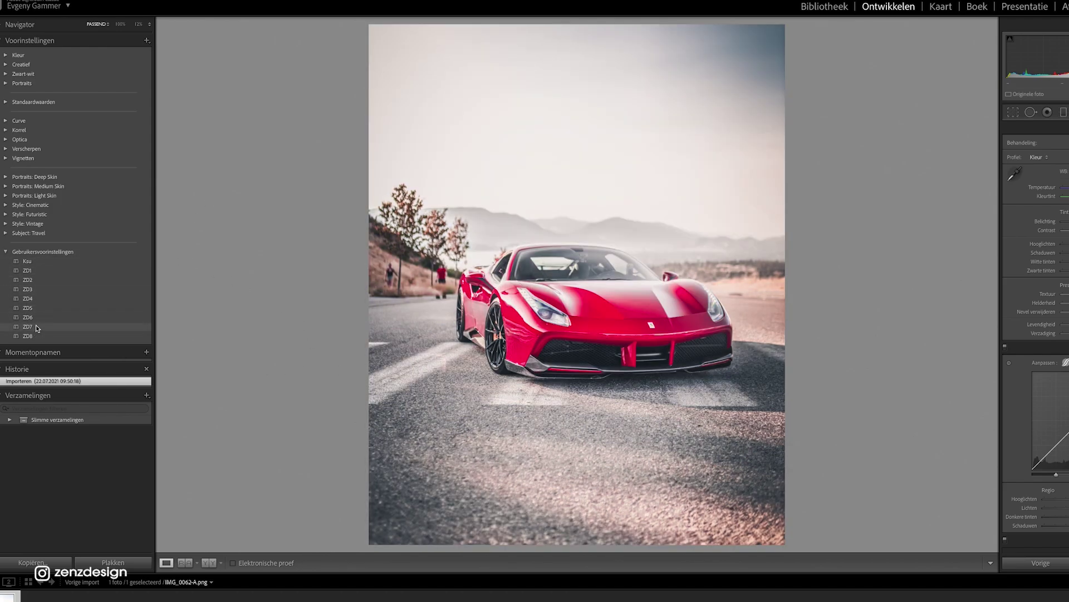
# - In Lightroom, apply the ZD7 user preset to IMG_0062-A.png and export it to the desktop subfolder Naamloze export
pyautogui.click(35, 326)
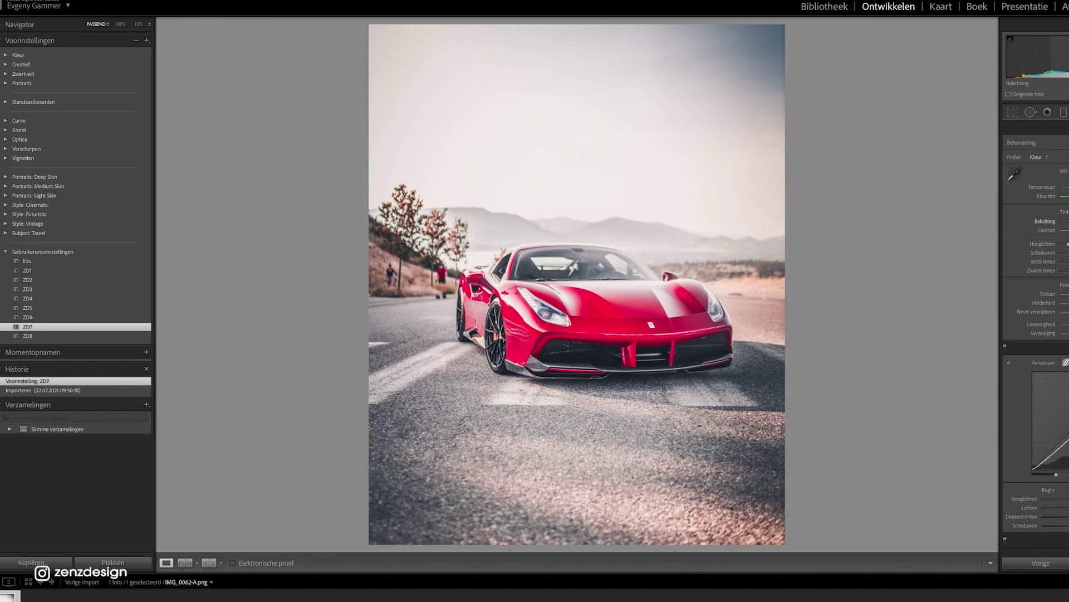
pyautogui.hotkey('ctrl', 'z')
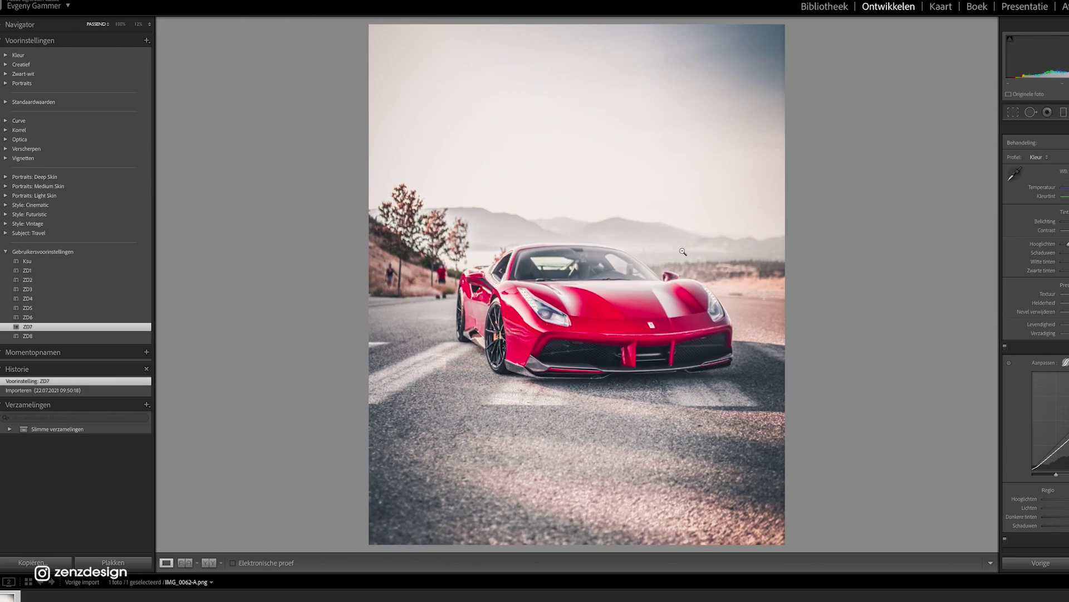
pyautogui.rightClick(711, 271)
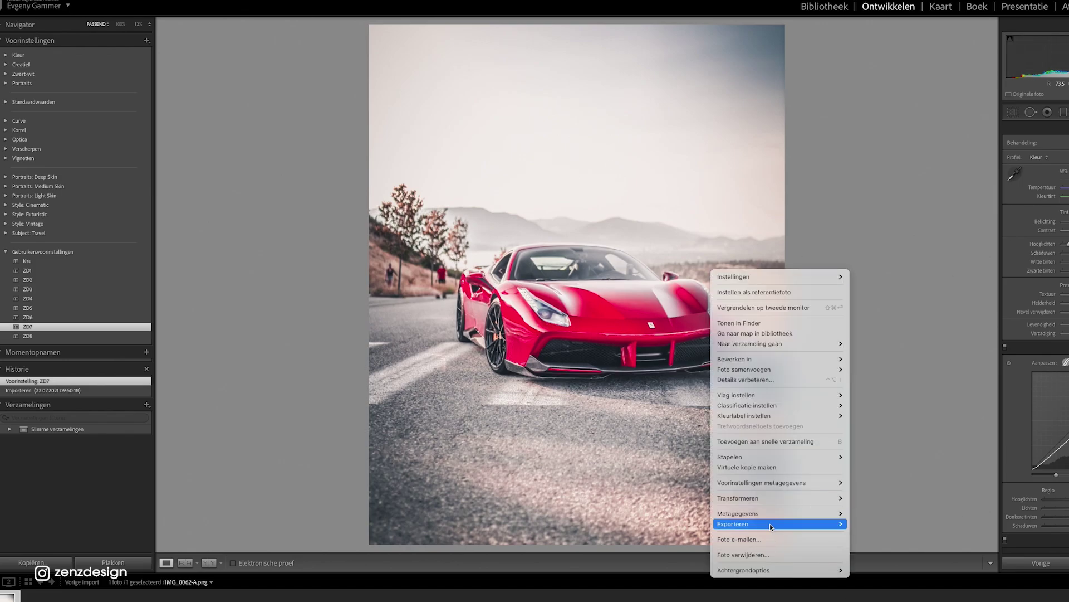
pyautogui.moveTo(780, 523)
pyautogui.click(919, 524)
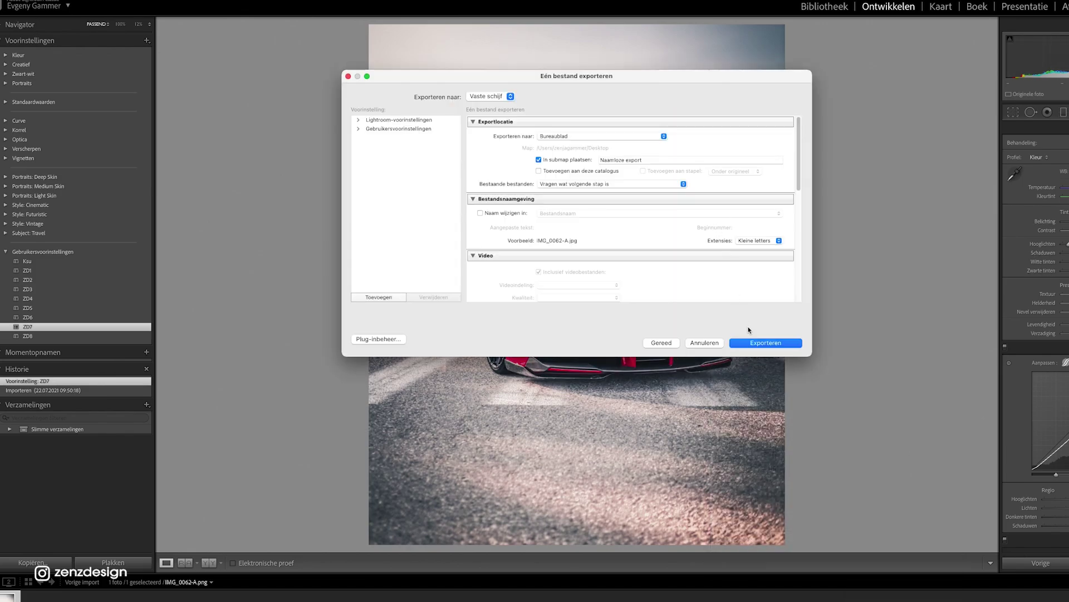
pyautogui.click(762, 344)
pyautogui.press('super+z')
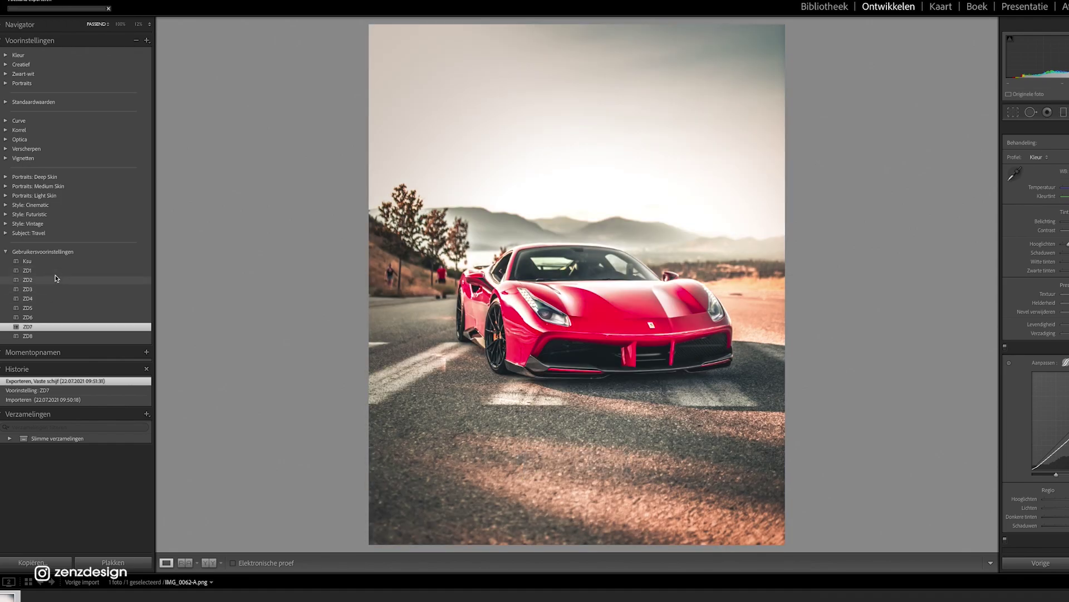
# - Apply the ZD1 user preset and shift its large radial filter slightly upward and to the right over the car
pyautogui.click(55, 270)
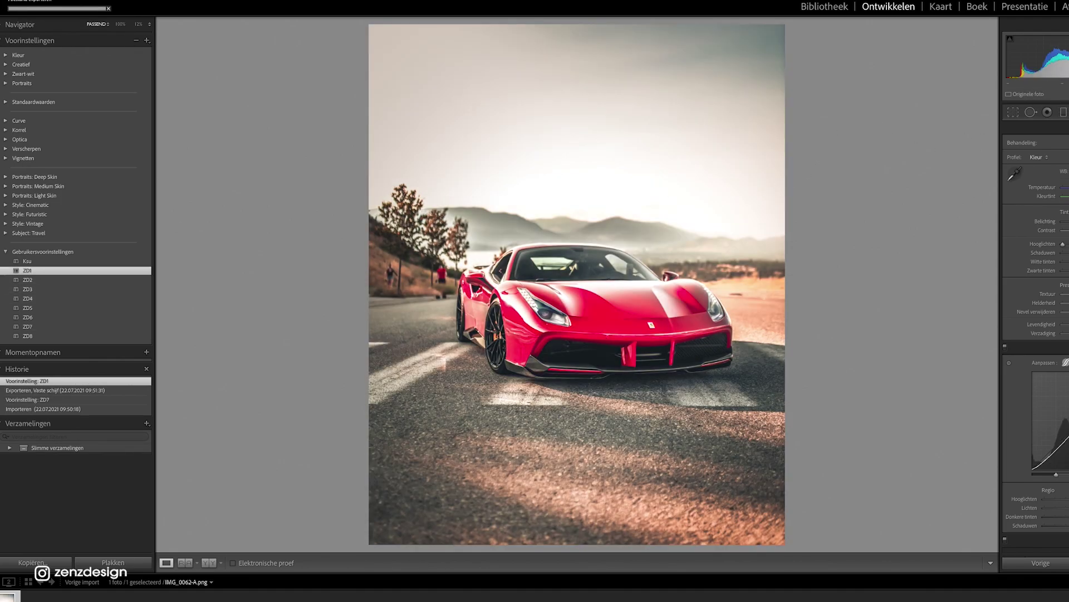
pyautogui.hotkey('shift', 'm')
pyautogui.click(617, 306)
pyautogui.moveTo(618, 307); pyautogui.dragTo(627, 277)
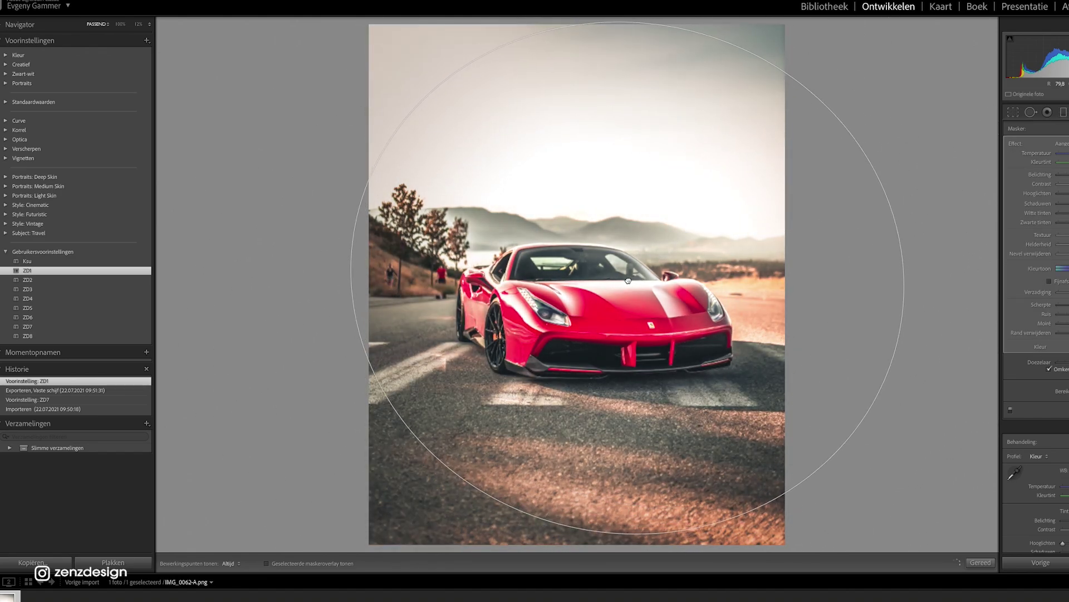
pyautogui.press('Return')
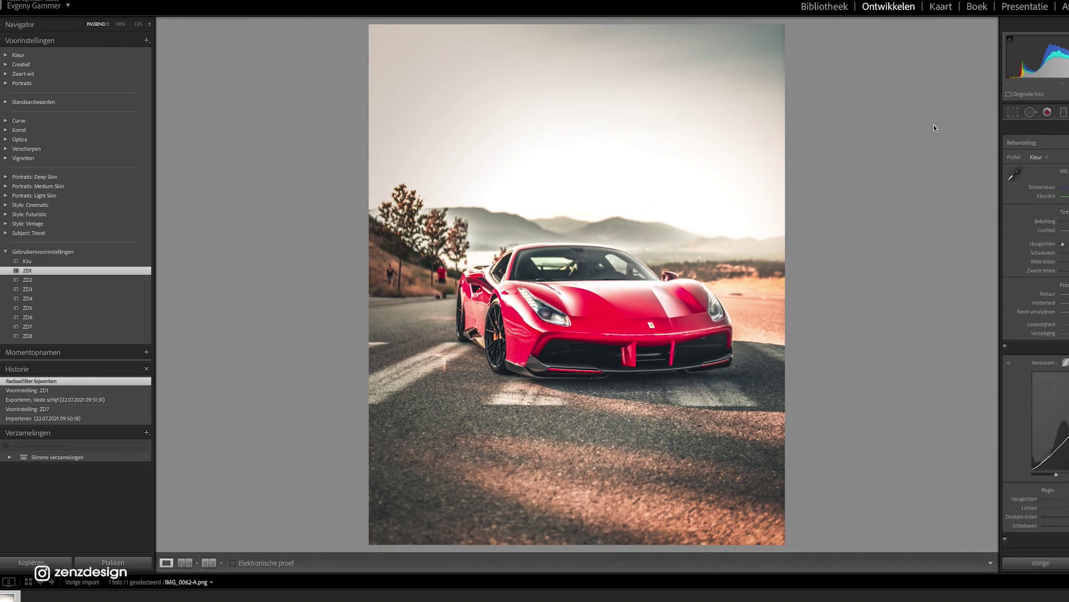
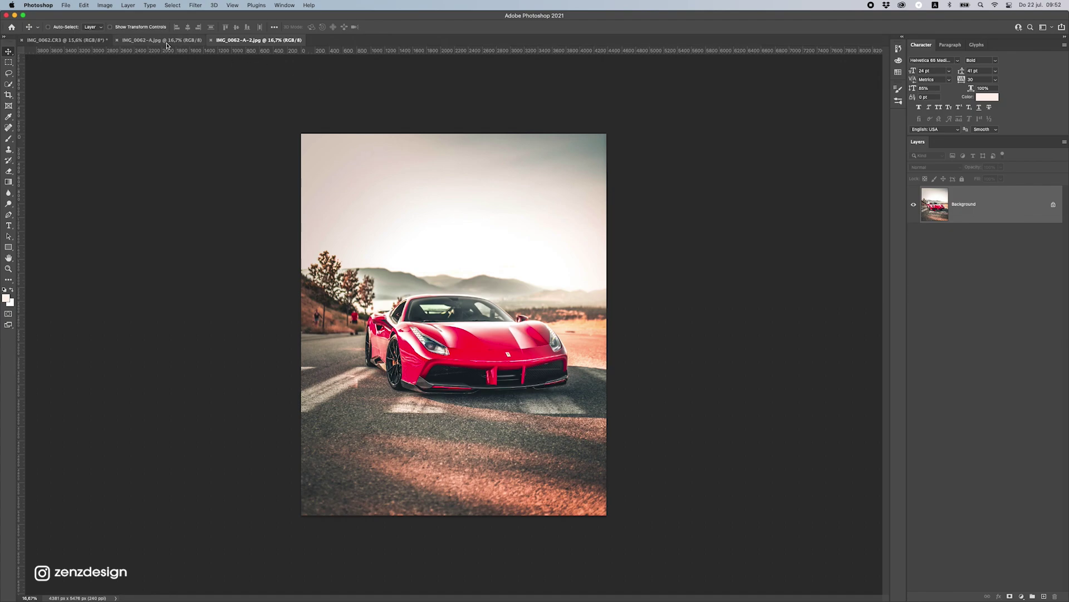
# - In Photoshop, copy the whole IMG_0062-A.jpg version and paste it above Layer 1 in IMG_0062.CR3
pyautogui.press('super+a')
pyautogui.click(86, 42)
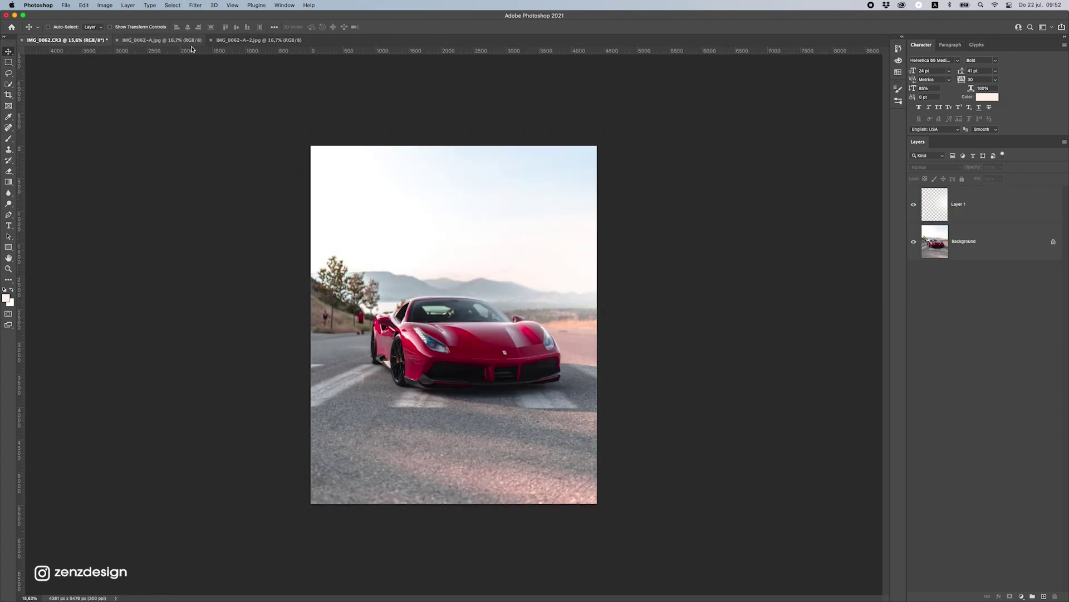
pyautogui.click(189, 42)
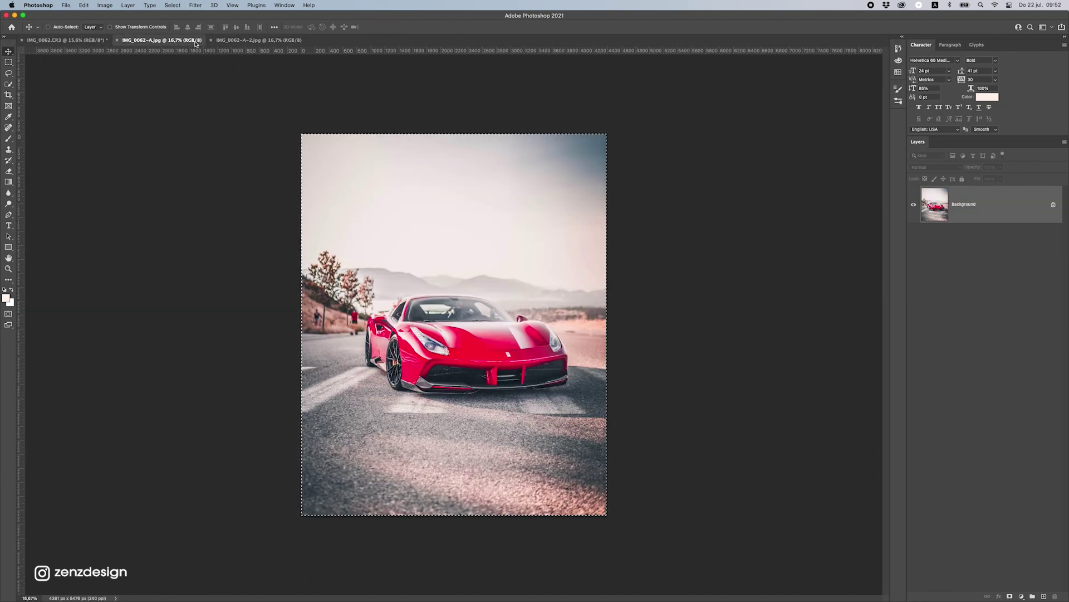
pyautogui.click(86, 41)
pyautogui.click(1003, 204)
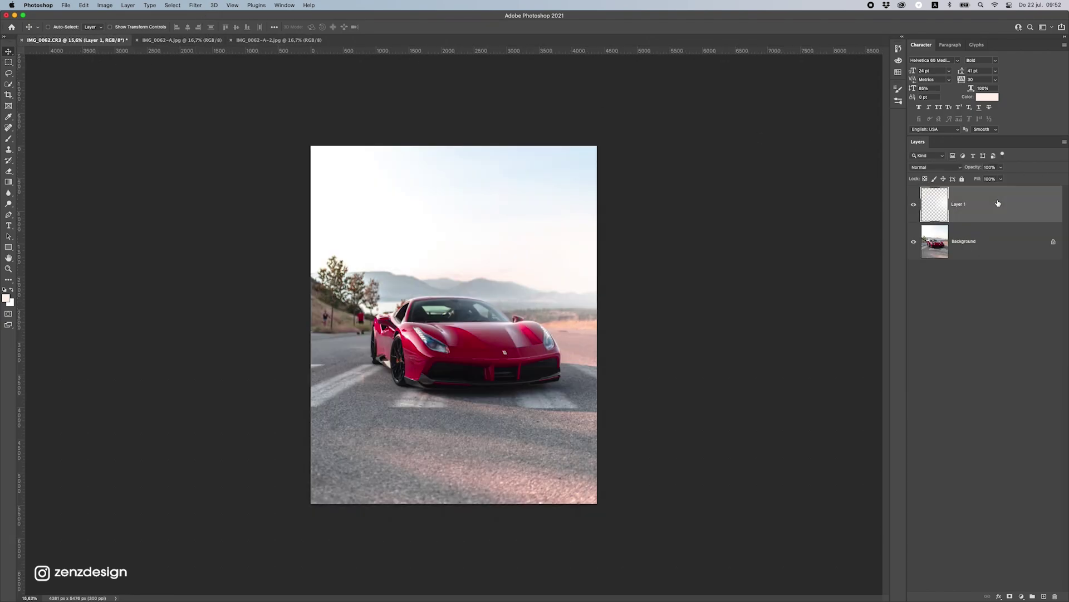
pyautogui.press('super+v')
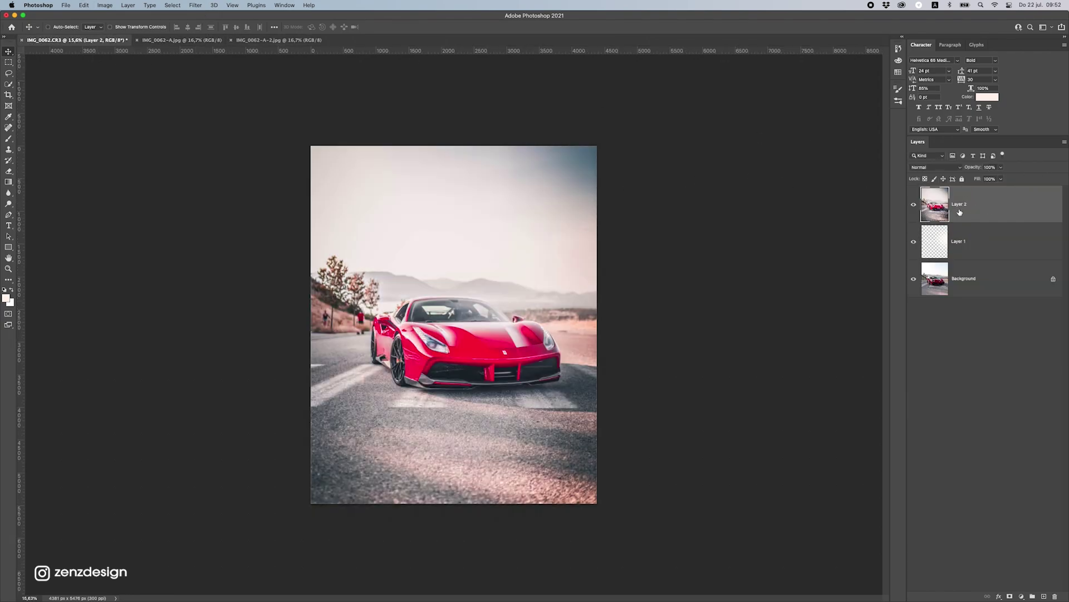
# - Copy the whole IMG_0062-A-2.jpg version, paste it as the top layer of IMG_0062.CR3, and close both JPG documents
pyautogui.click(278, 41)
pyautogui.press('super+a')
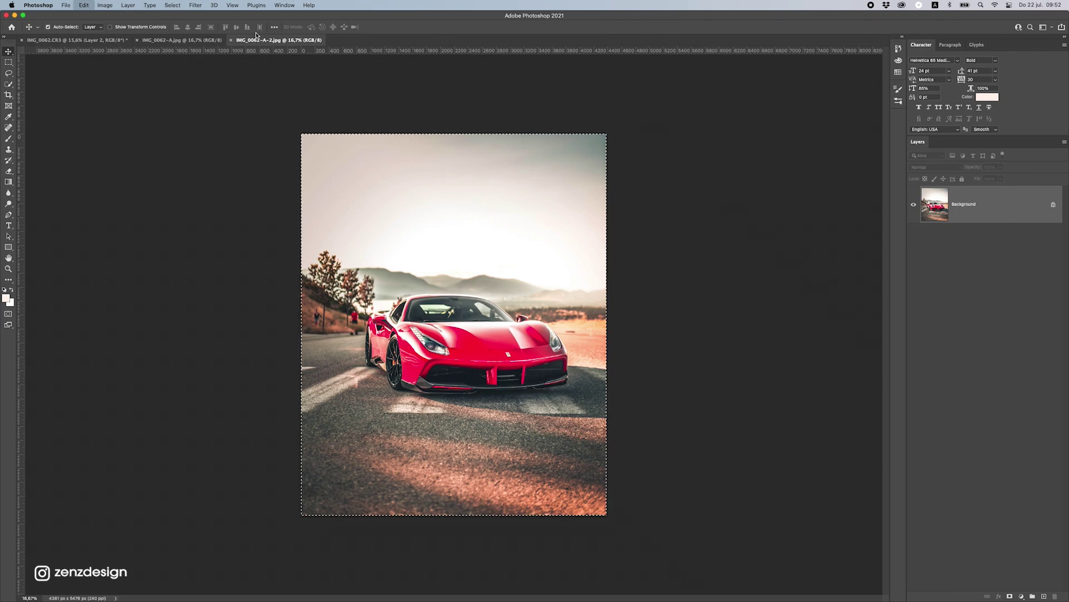
pyautogui.press('super+c')
pyautogui.click(136, 40)
pyautogui.click(136, 40)
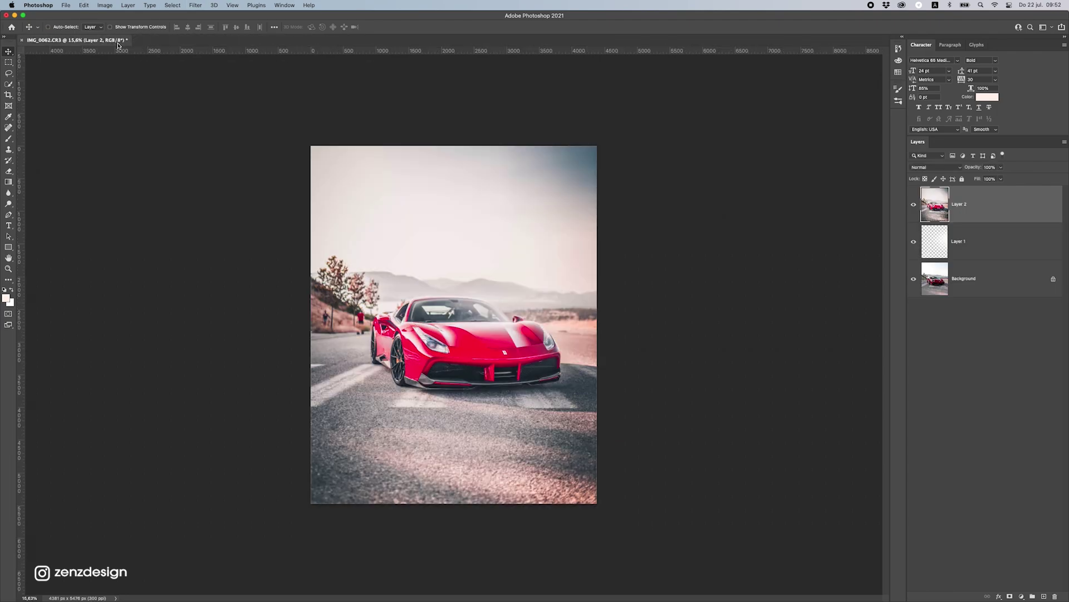
pyautogui.press('super+v')
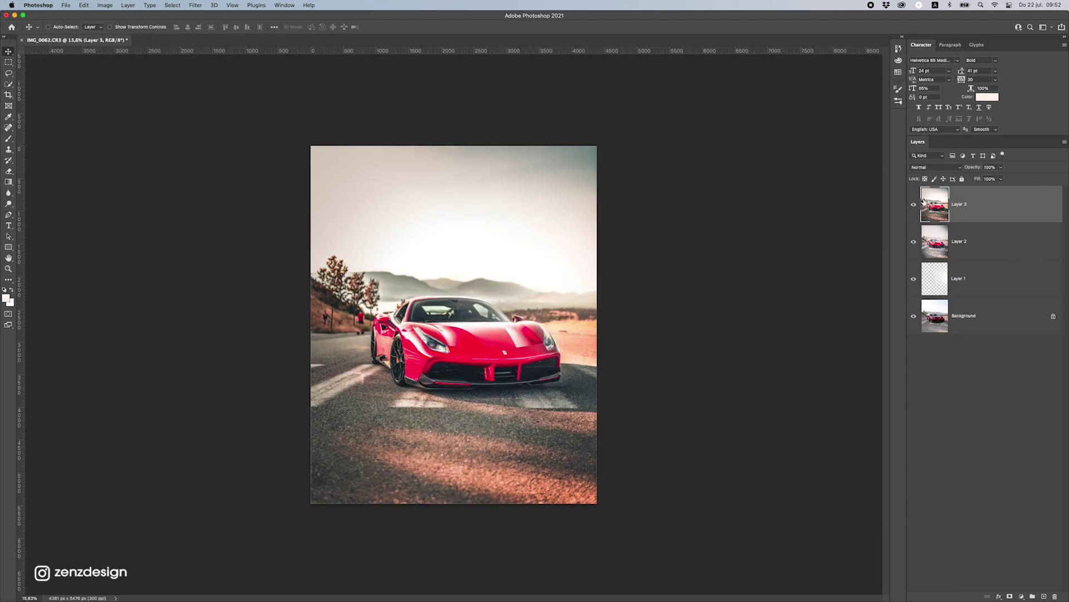
# - Hide Layer 3 and lower the opacity of Layer 2 to 20%
pyautogui.click(998, 237)
pyautogui.click(914, 204)
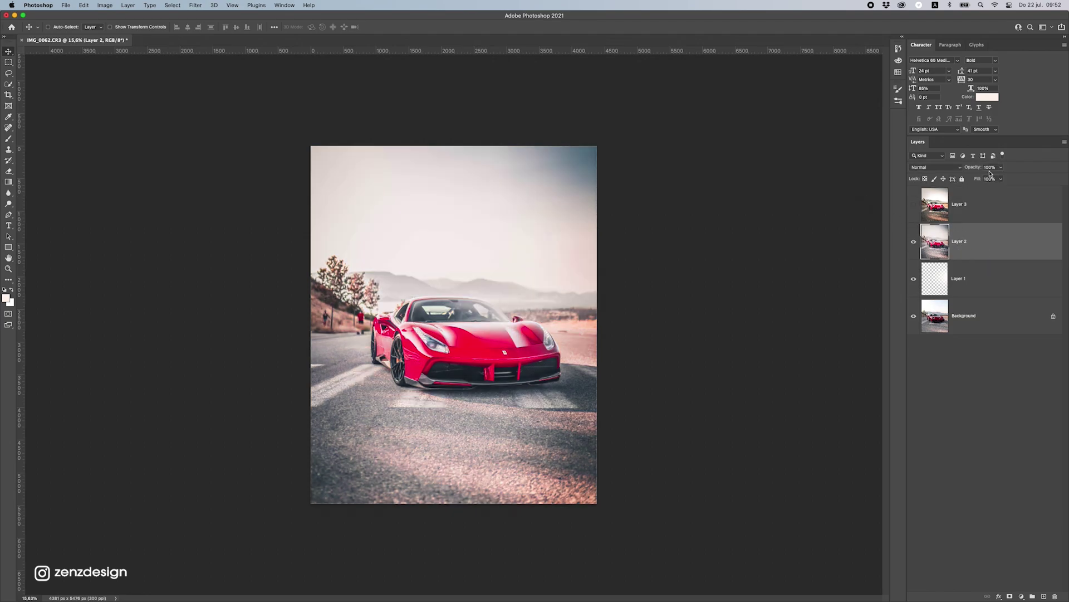
pyautogui.moveTo(1001, 167); pyautogui.dragTo(972, 178)
# - Try the Color blend mode on Layer 2 at 18% opacity
pyautogui.click(935, 167)
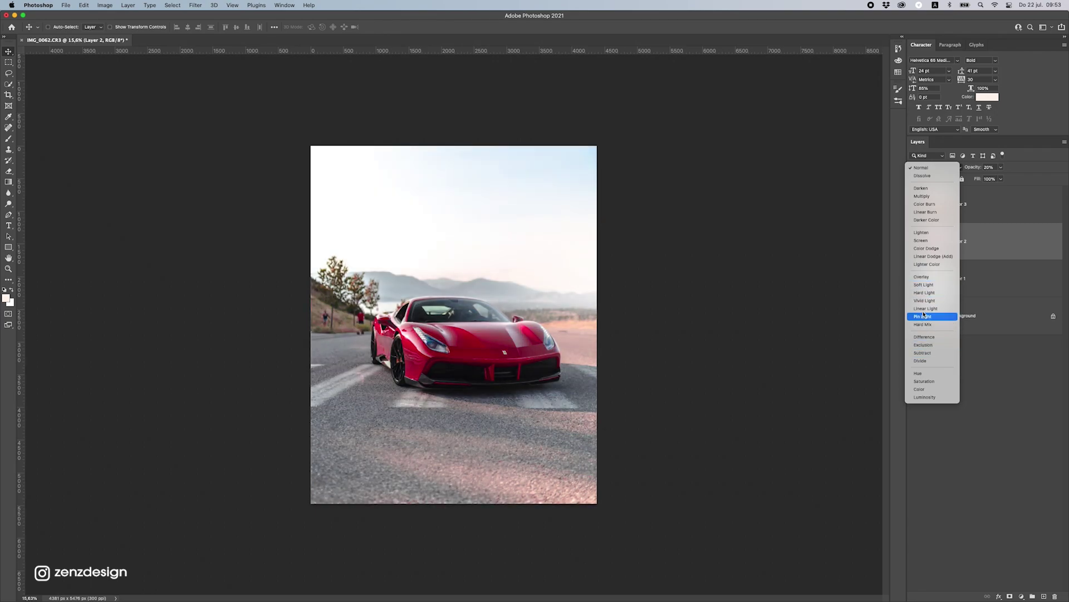
pyautogui.click(944, 392)
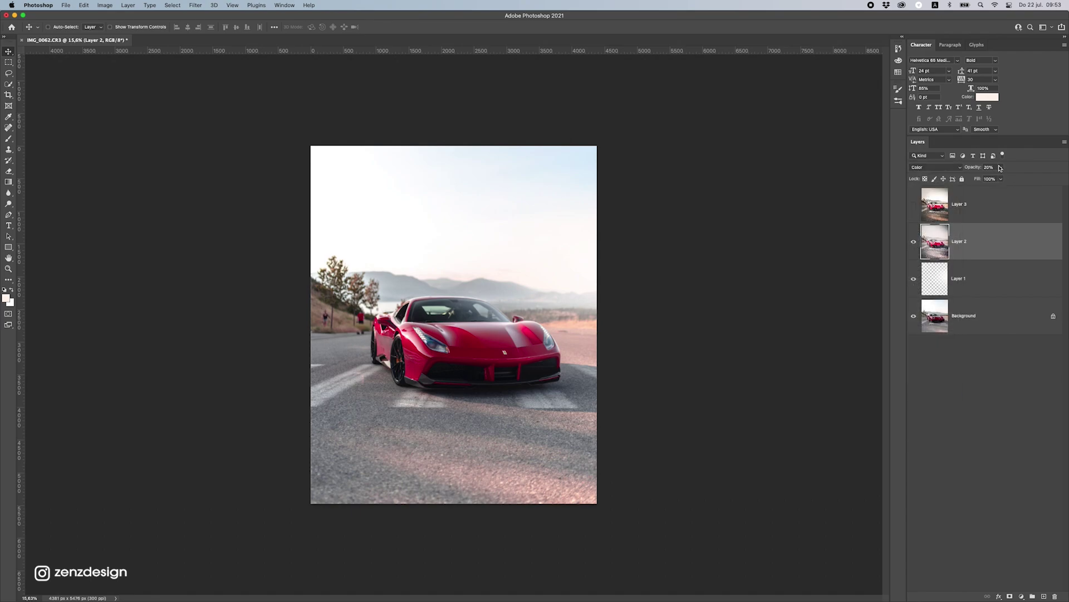
pyautogui.moveTo(1001, 167)
pyautogui.mouseDown()
pyautogui.moveTo(1031, 181)
pyautogui.moveTo(1001, 178)
pyautogui.mouseUp()
# - Change Layer 2's blend mode to Soft Light at 39% opacity and compare the image with and without the layer
pyautogui.click(936, 167)
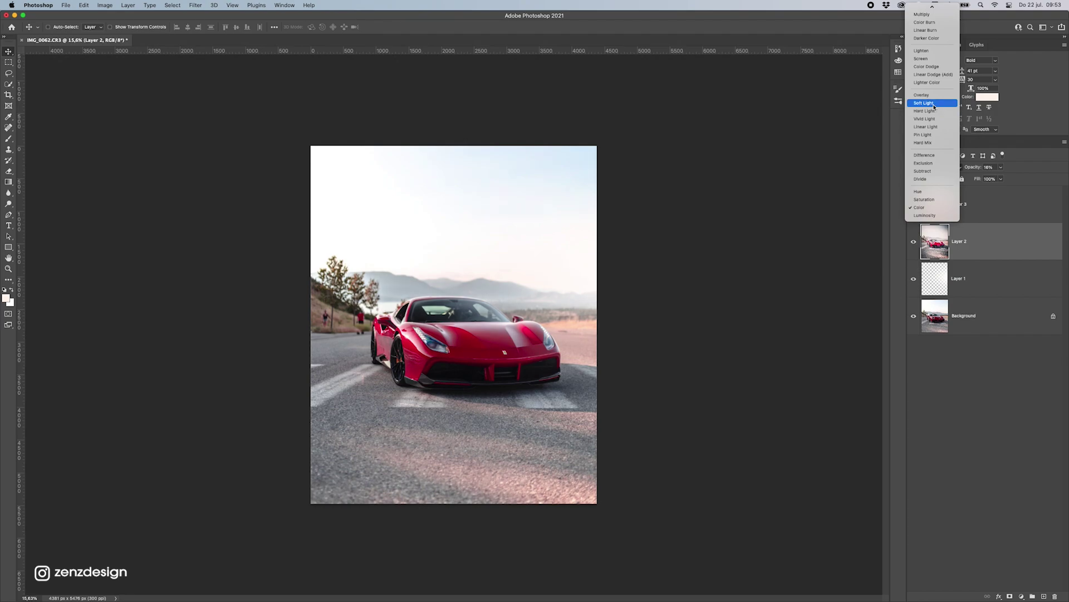
pyautogui.click(933, 103)
pyautogui.click(1000, 178)
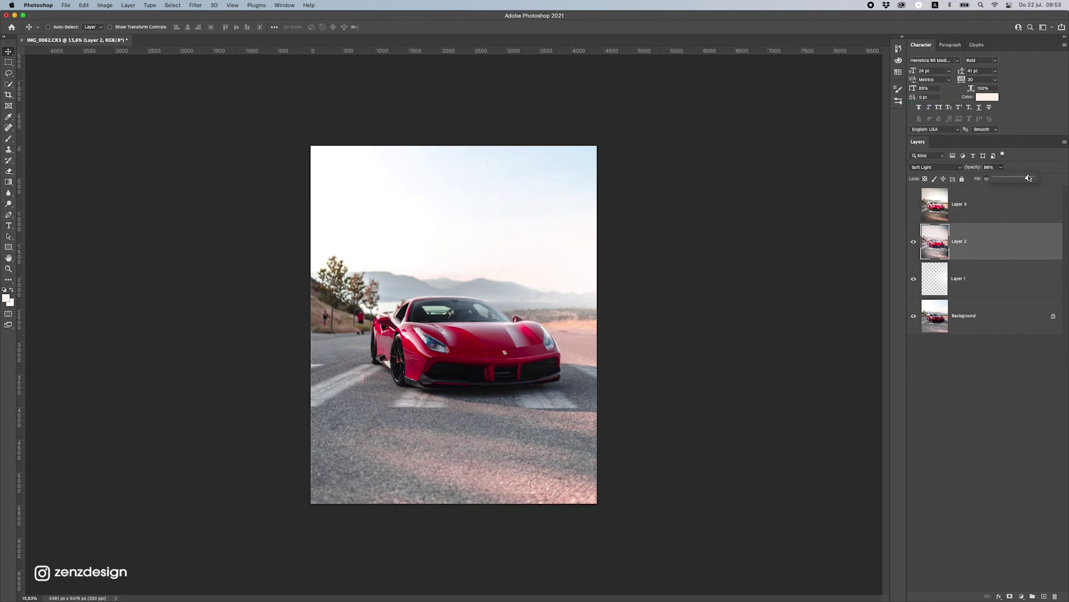
pyautogui.moveTo(1028, 177); pyautogui.dragTo(1011, 178)
pyautogui.click(913, 248)
pyautogui.click(913, 249)
pyautogui.click(912, 248)
pyautogui.click(912, 249)
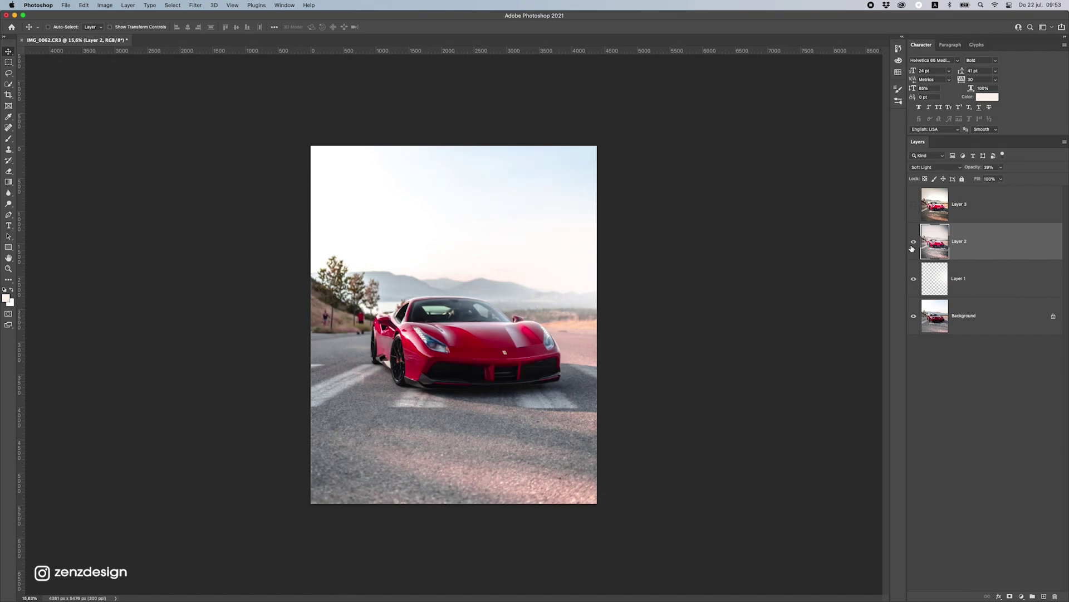
# - Show Layer 3, lower its opacity to 18%, and compare the image with and without it
pyautogui.click(914, 204)
pyautogui.click(950, 189)
pyautogui.click(1001, 167)
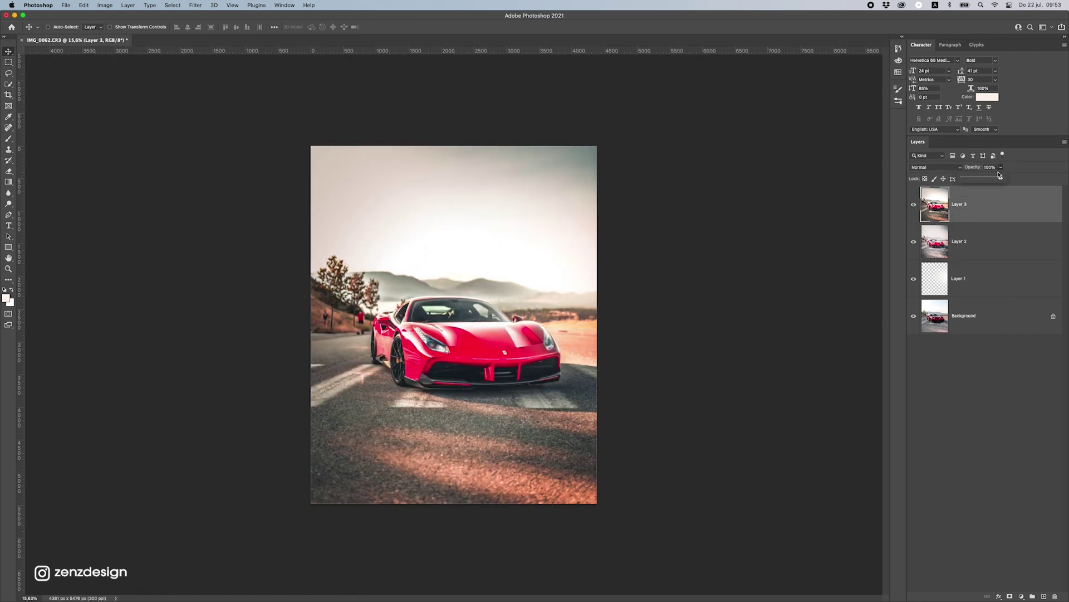
pyautogui.moveTo(1002, 177); pyautogui.dragTo(970, 178)
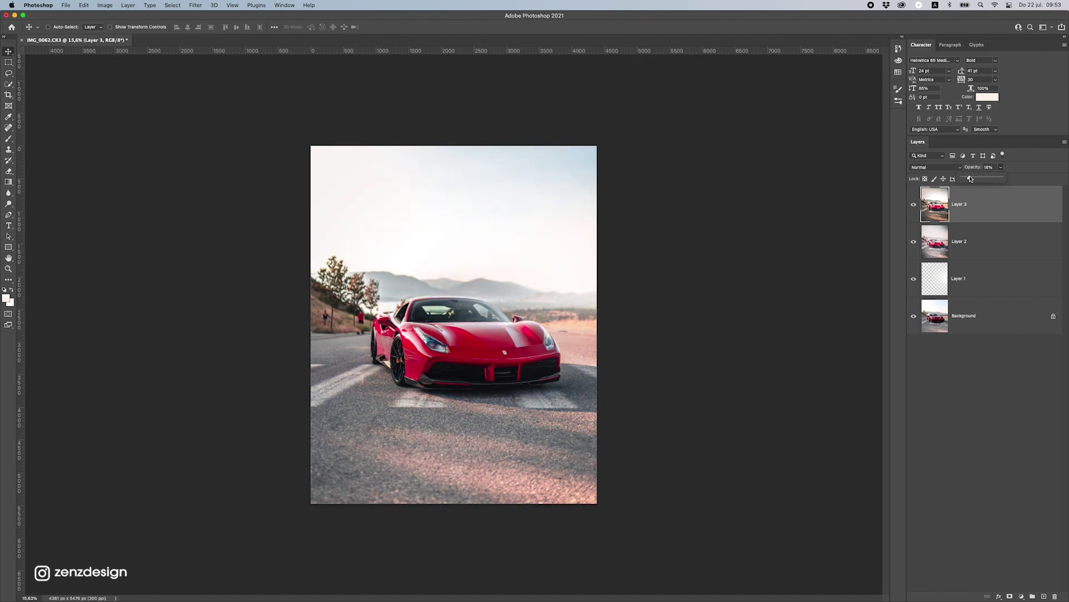
pyautogui.scroll(-2, 759, 234)
pyautogui.scroll(2, 759, 234)
pyautogui.click(913, 205)
pyautogui.click(913, 205)
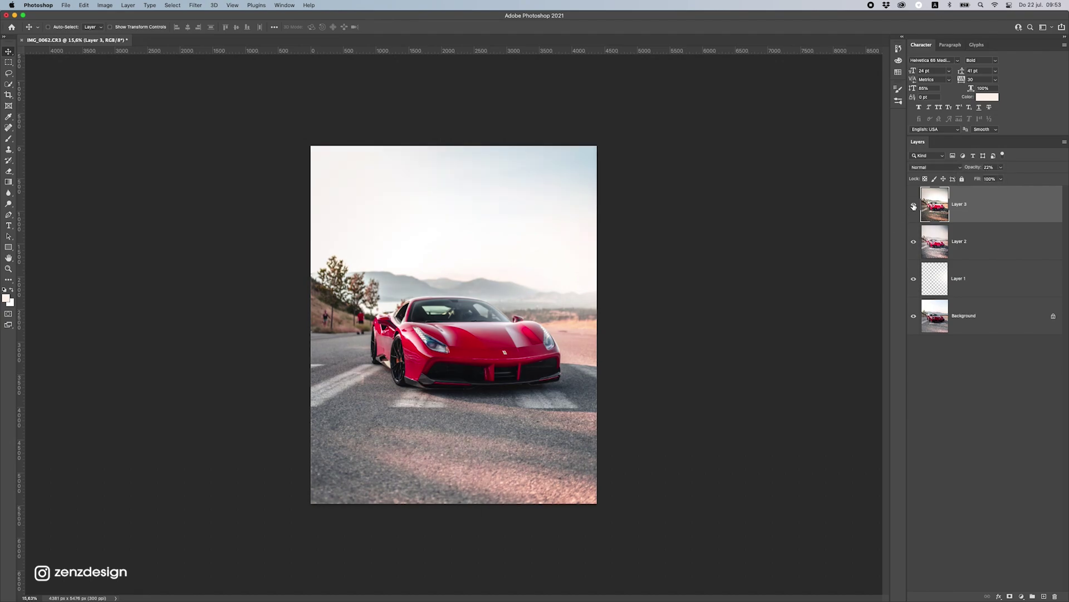
pyautogui.click(1001, 168)
pyautogui.moveTo(1001, 178); pyautogui.dragTo(1001, 220)
# - Group Layers 2 and 3 and compare the image with and without the group
pyautogui.click(985, 253)
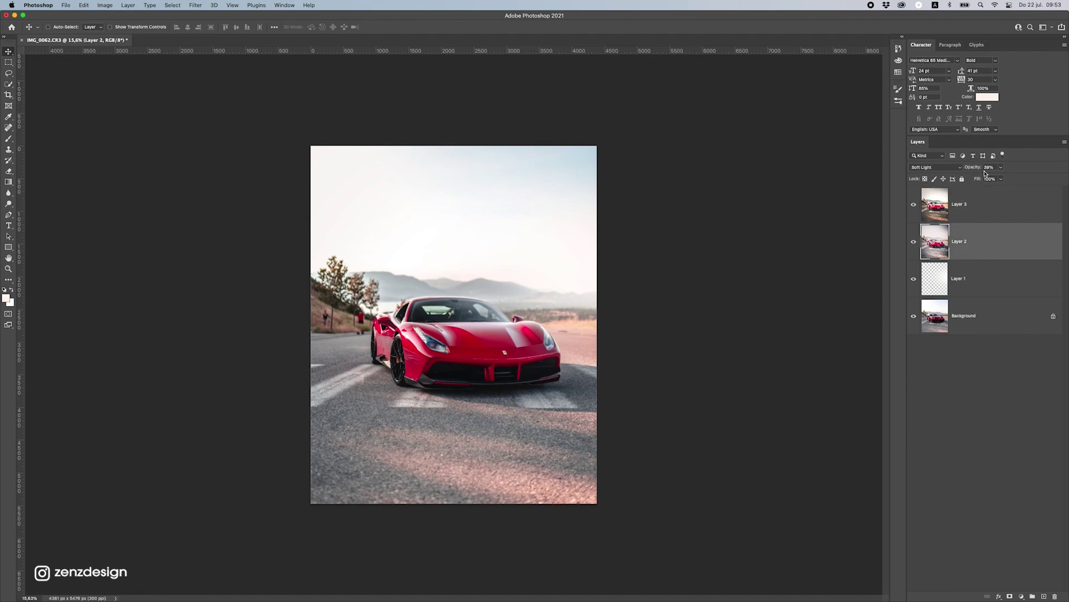
pyautogui.keyDown('shift'); pyautogui.click(987, 212); pyautogui.keyUp('shift')
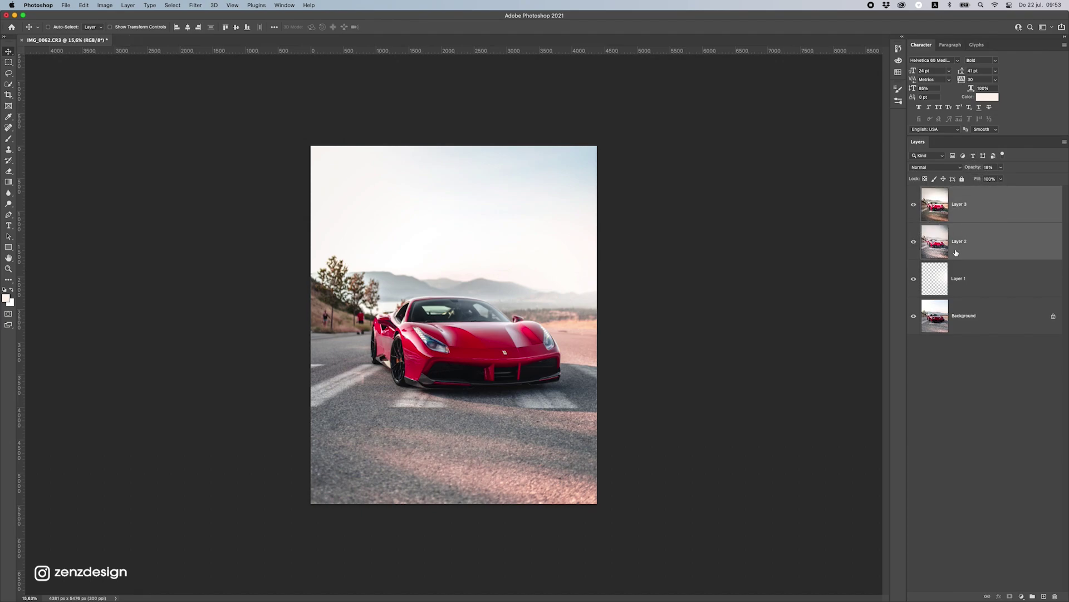
pyautogui.press('super+g')
pyautogui.click(913, 191)
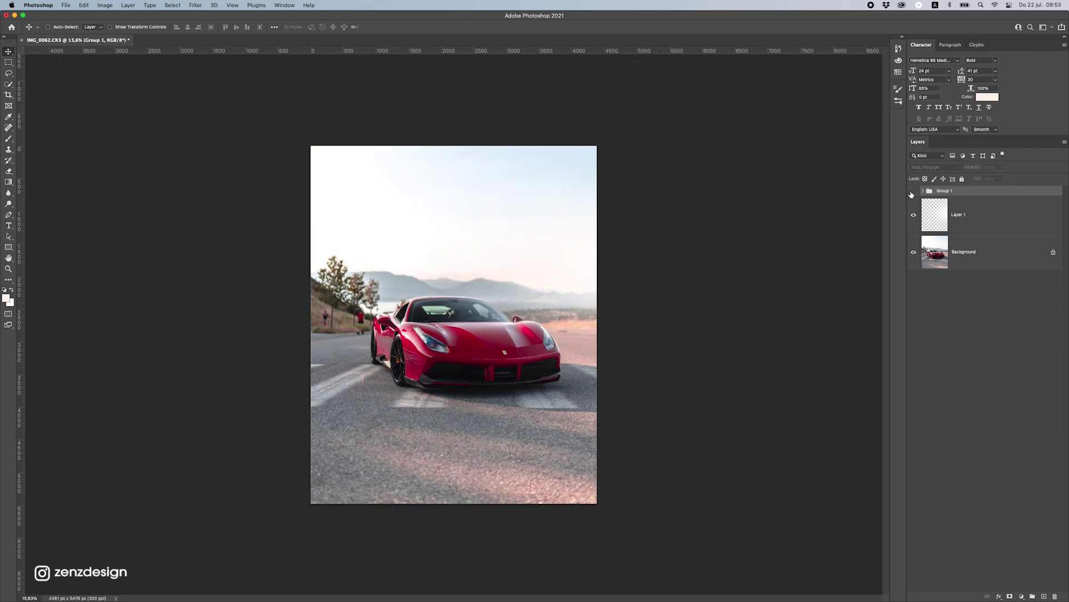
pyautogui.click(913, 191)
pyautogui.scroll(2, 512, 331)
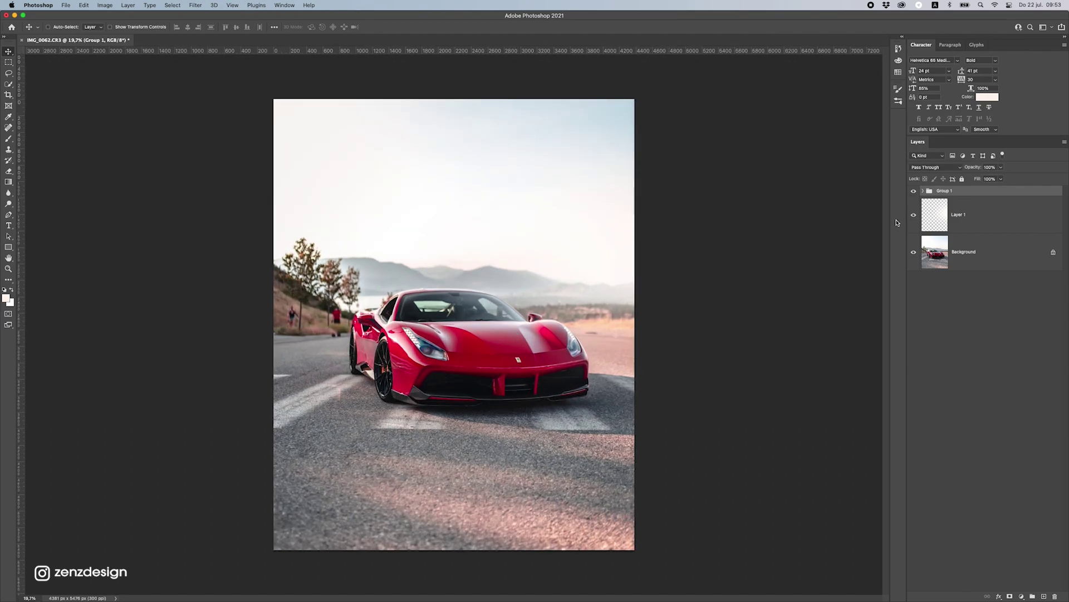
pyautogui.click(913, 191)
pyautogui.click(913, 191)
pyautogui.click(913, 191)
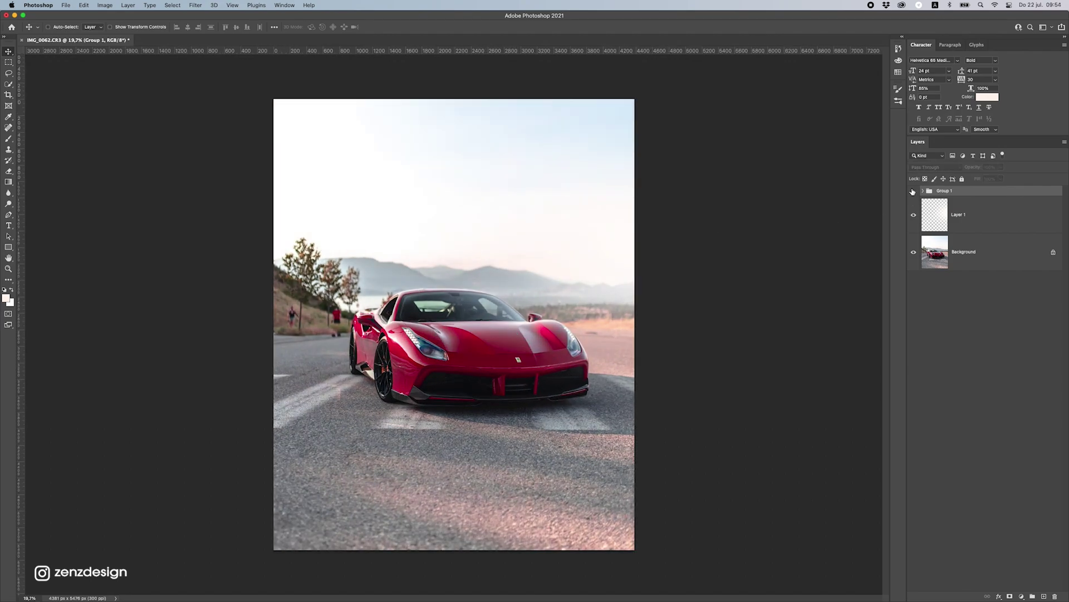
pyautogui.click(913, 191)
# - Stamp all visible layers onto a new top layer and convert it to a smart object
pyautogui.click(1043, 596)
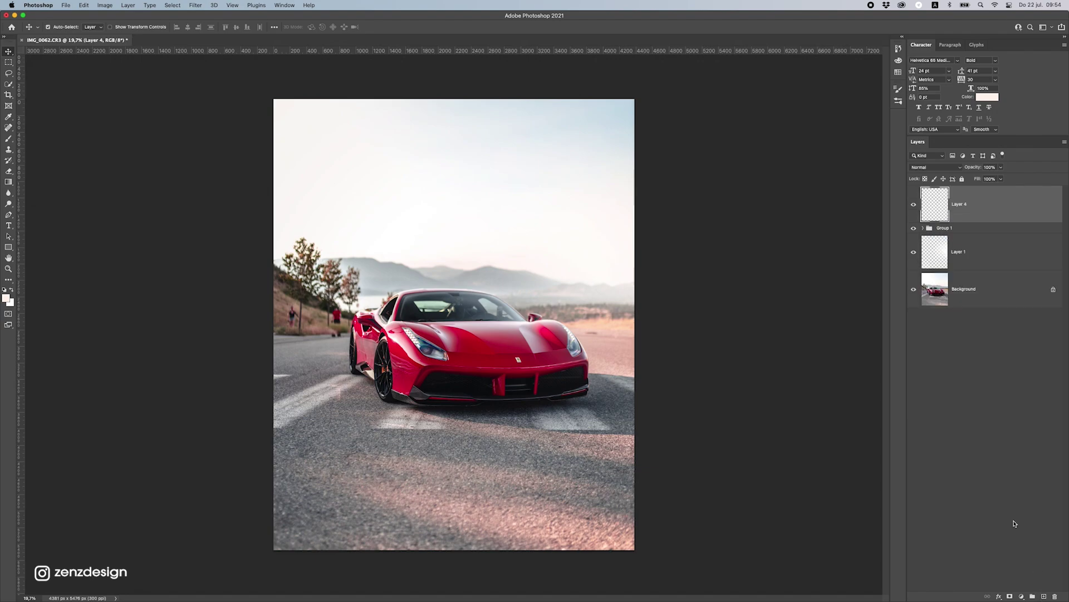
pyautogui.press('super+alt+shift+e')
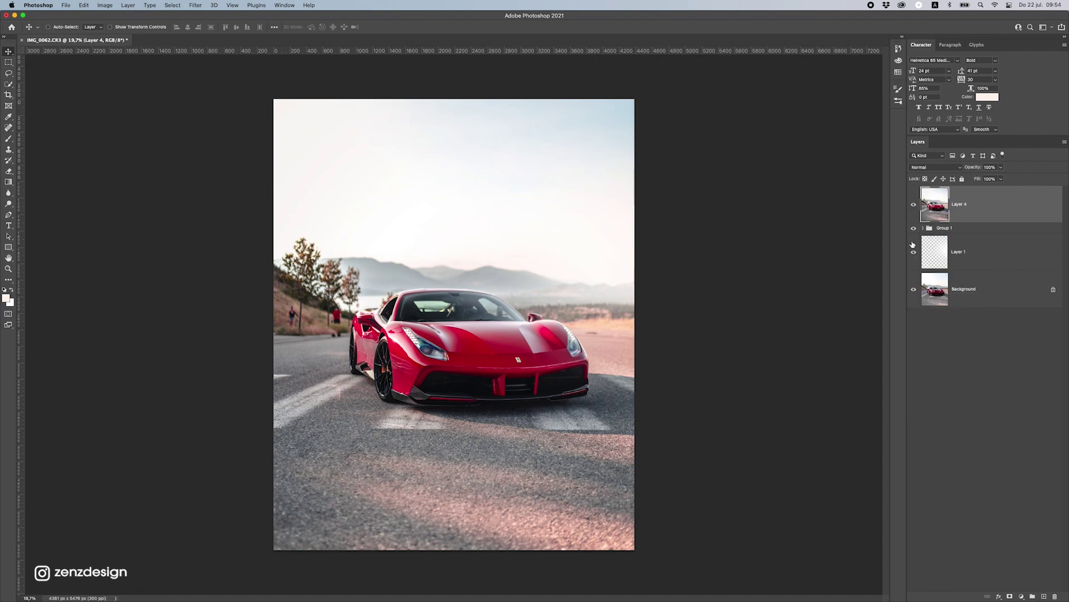
pyautogui.rightClick(1001, 214)
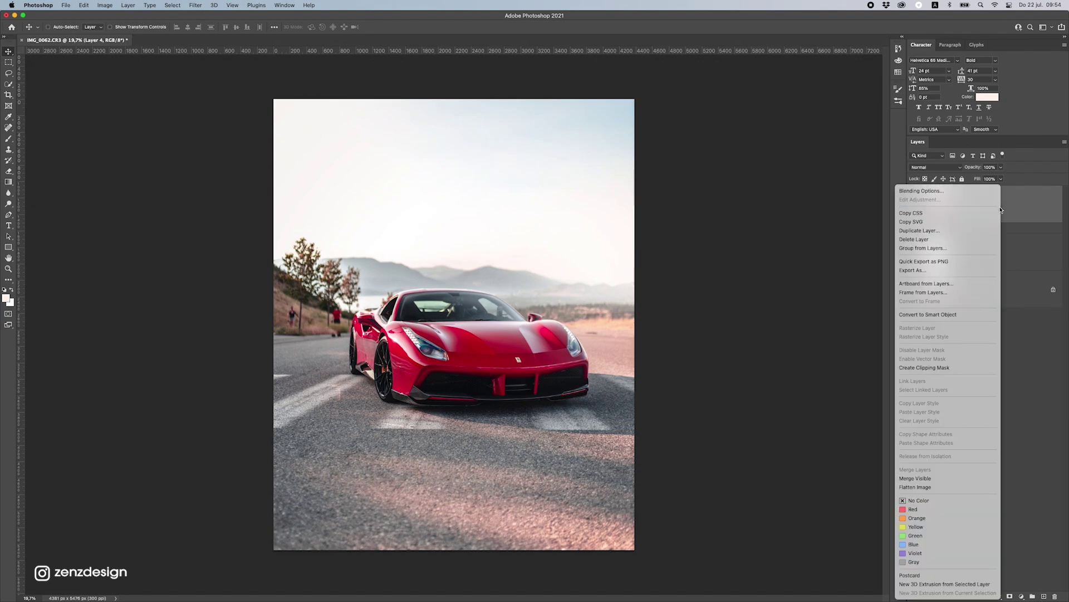
pyautogui.click(956, 315)
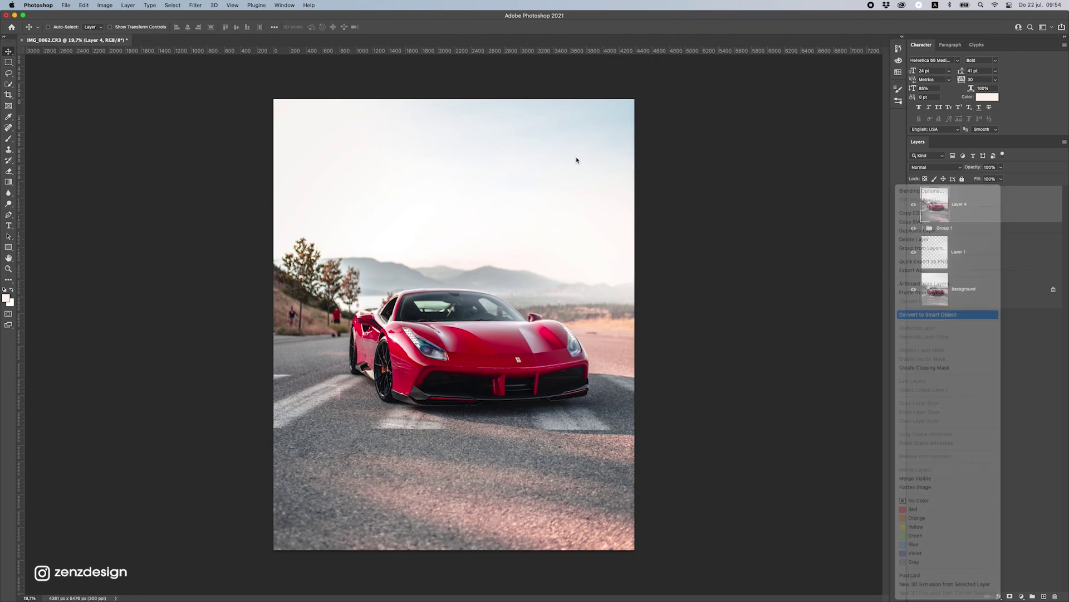
# - Apply the Camera Raw Filter to Layer 4 with Effects vignetting at -17 and the Optics vignette at -68
pyautogui.click(195, 5)
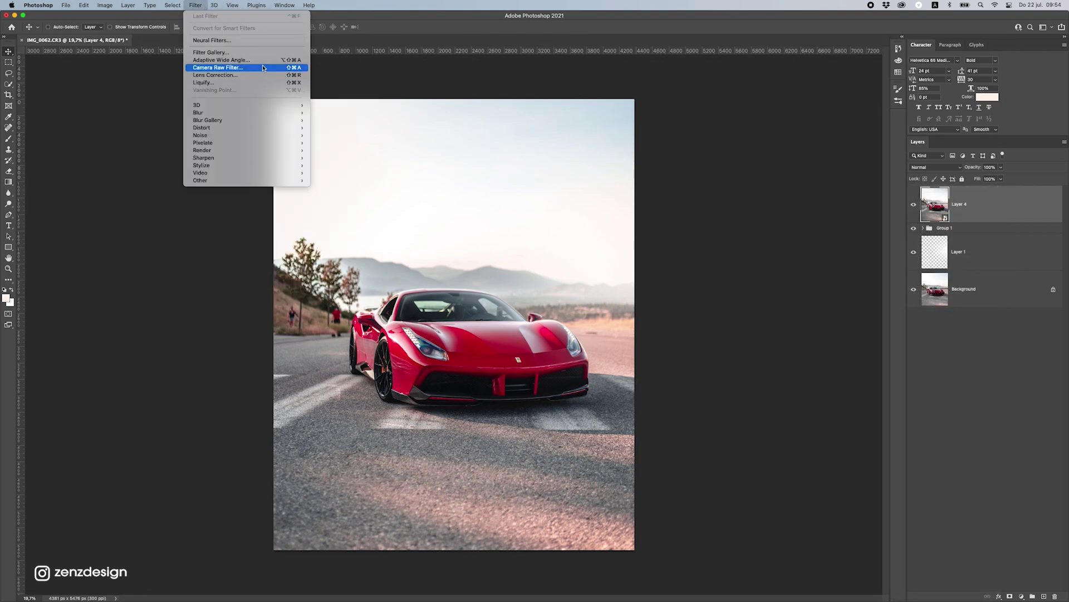
pyautogui.click(264, 67)
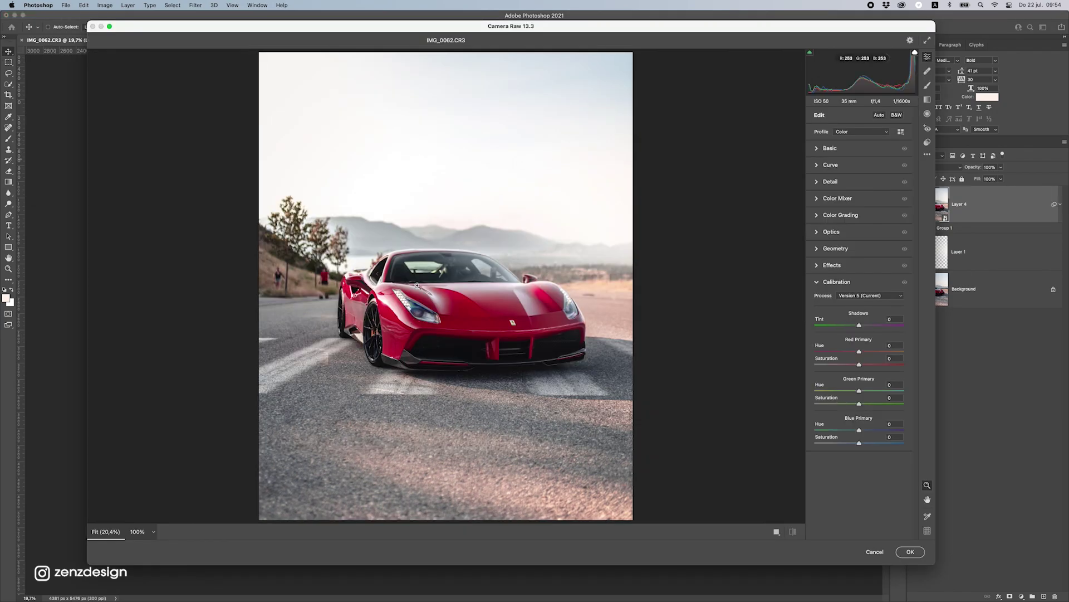
pyautogui.click(831, 265)
pyautogui.moveTo(846, 302)
pyautogui.mouseDown()
pyautogui.moveTo(835, 305)
pyautogui.moveTo(867, 310)
pyautogui.moveTo(854, 309)
pyautogui.mouseUp()
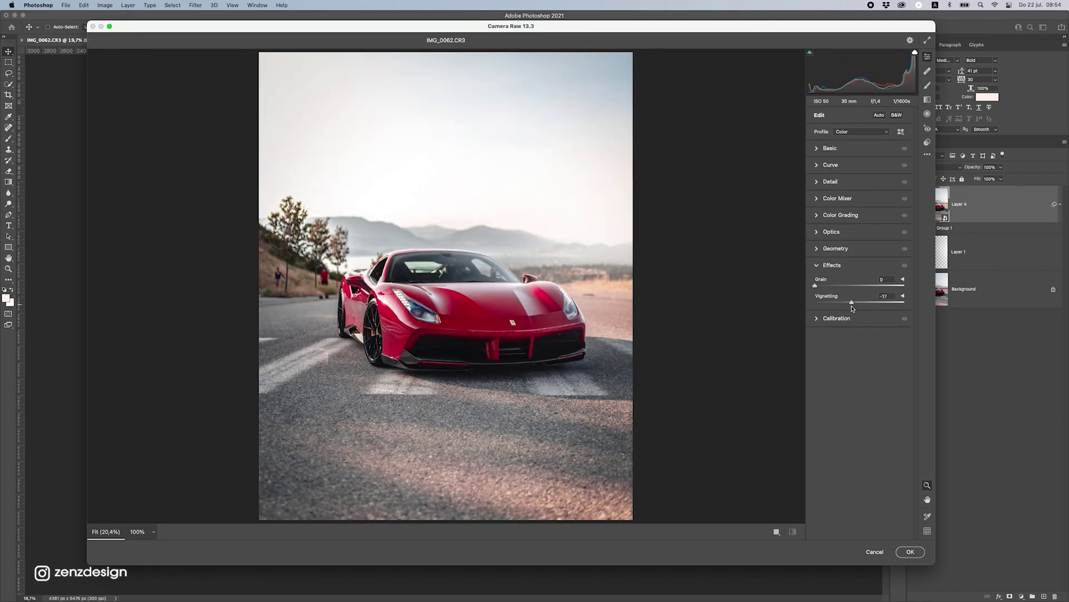
pyautogui.click(840, 252)
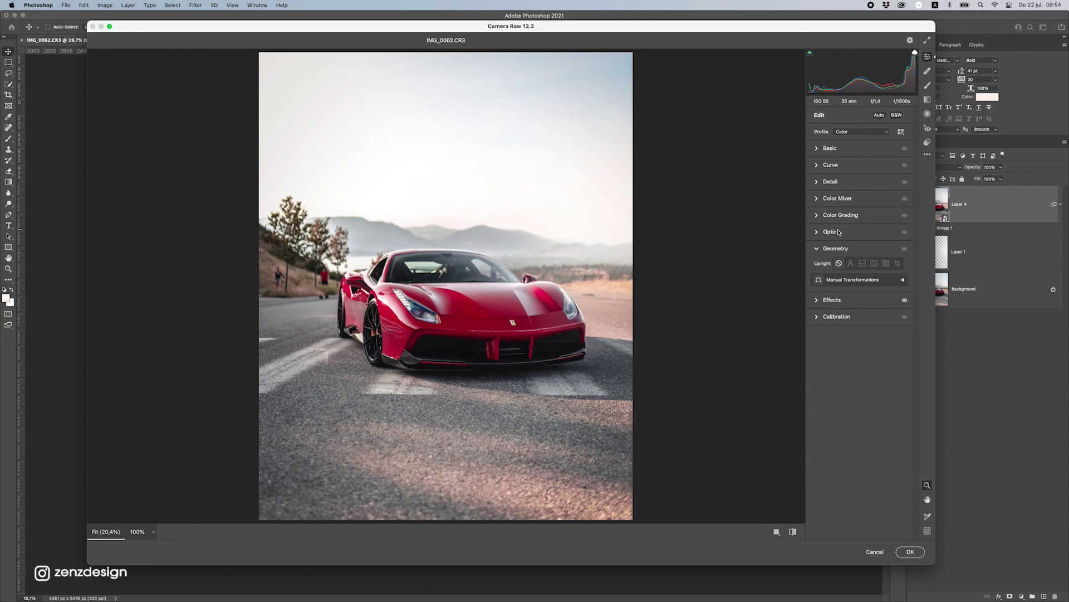
pyautogui.click(840, 232)
pyautogui.moveTo(859, 270); pyautogui.dragTo(828, 267)
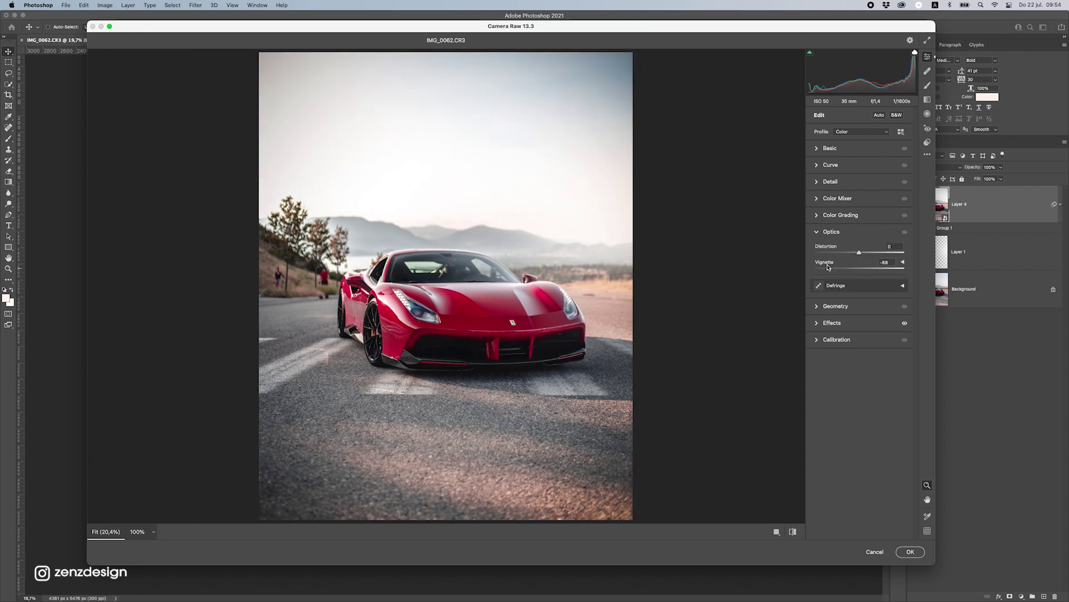
pyautogui.click(839, 216)
pyautogui.click(910, 551)
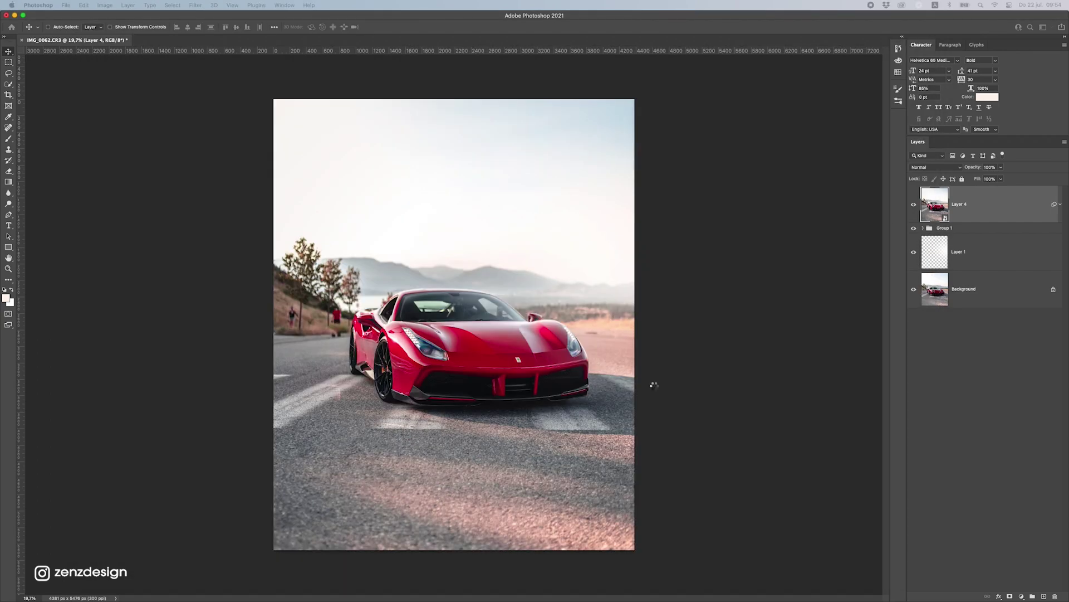
# - Add a Curves adjustment layer above Layer 4, apply its Auto correction, and nudge the RGB shadow point slightly inward
pyautogui.click(1022, 596)
pyautogui.click(1030, 457)
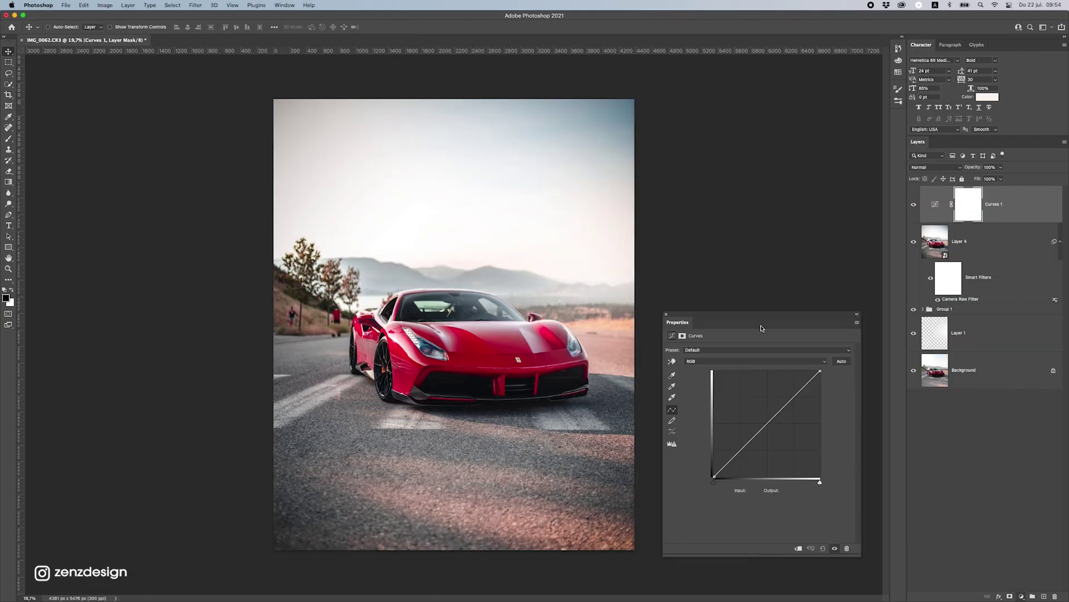
pyautogui.click(842, 362)
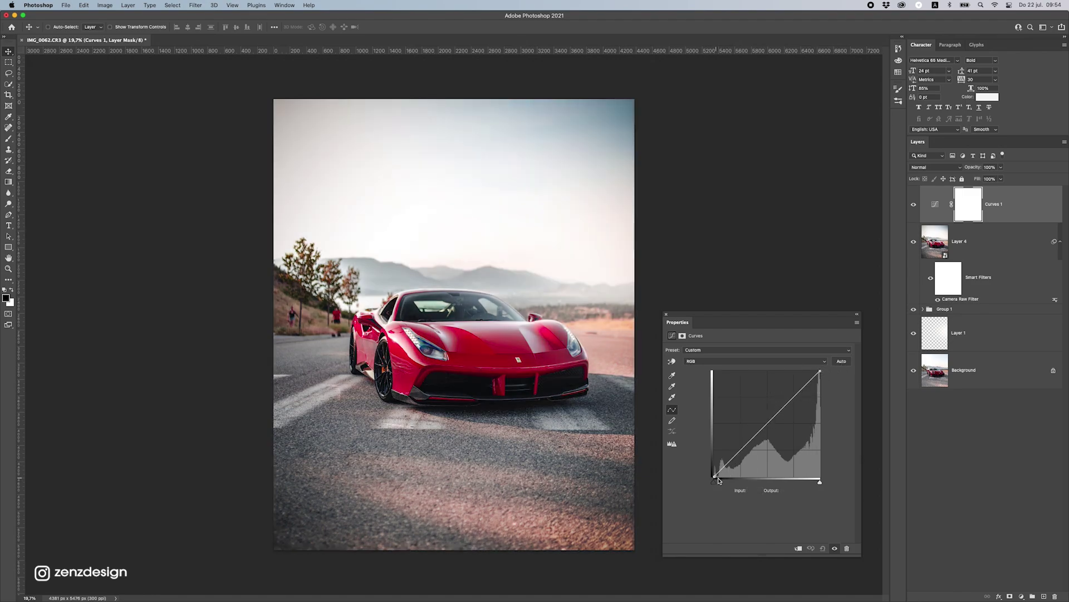
pyautogui.moveTo(715, 477); pyautogui.dragTo(717, 477)
# - Nudge the shadow points of the Red and Green curves slightly inward
pyautogui.click(703, 364)
pyautogui.click(695, 369)
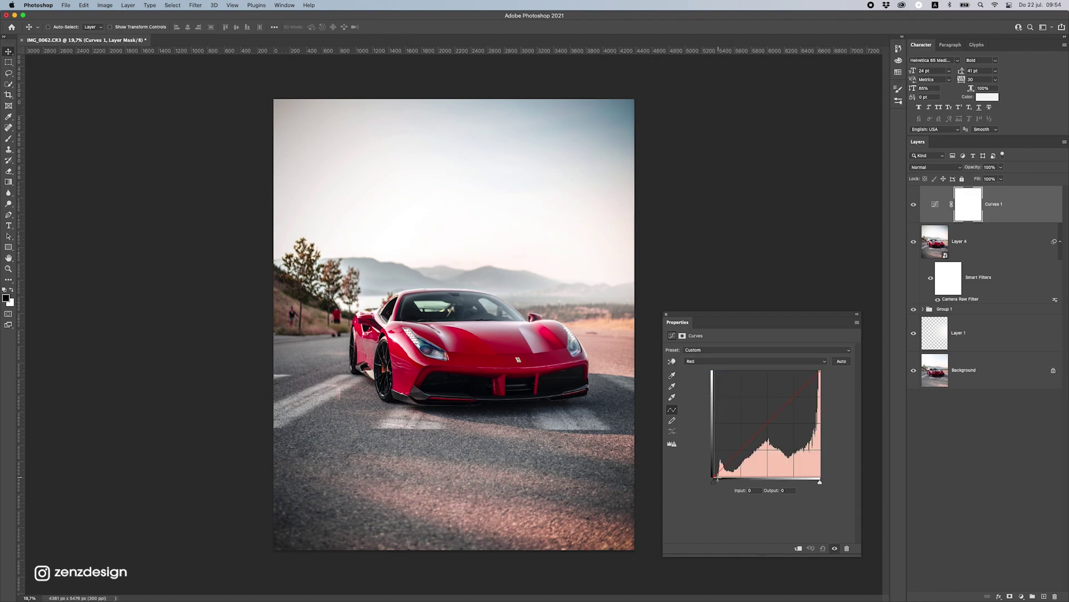
pyautogui.moveTo(716, 479); pyautogui.dragTo(718, 483)
pyautogui.click(702, 361)
pyautogui.click(697, 371)
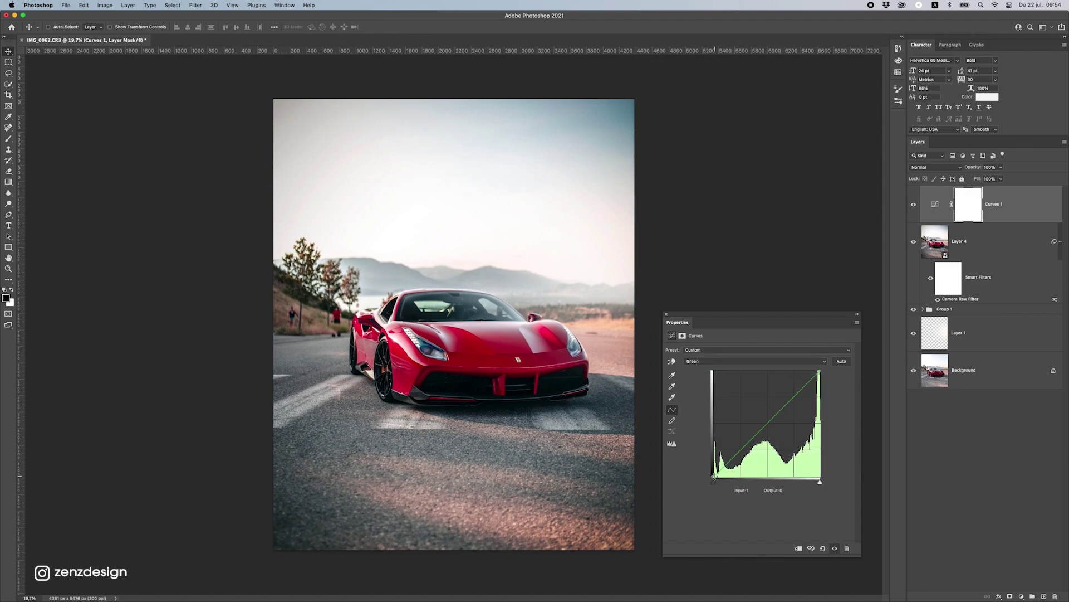
pyautogui.moveTo(713, 478); pyautogui.dragTo(717, 479)
# - Set the Blue curve's shadow point to input 5 and compare the image with and without the Curves adjustment
pyautogui.click(724, 361)
pyautogui.click(702, 371)
pyautogui.moveTo(696, 357); pyautogui.dragTo(707, 254)
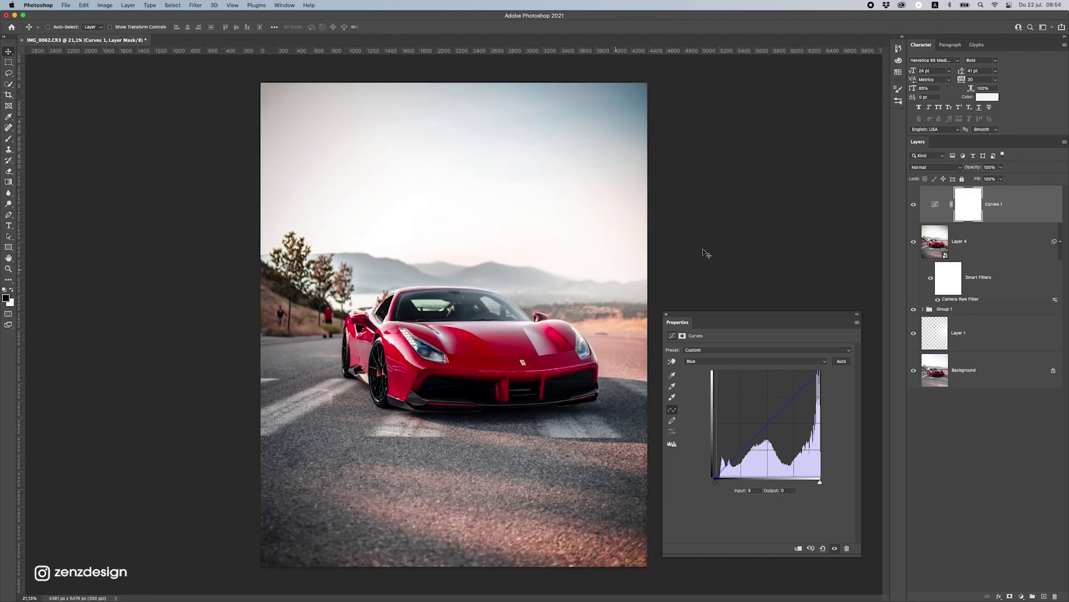
pyautogui.click(913, 205)
pyautogui.click(913, 205)
pyautogui.click(913, 205)
pyautogui.click(914, 205)
pyautogui.click(668, 316)
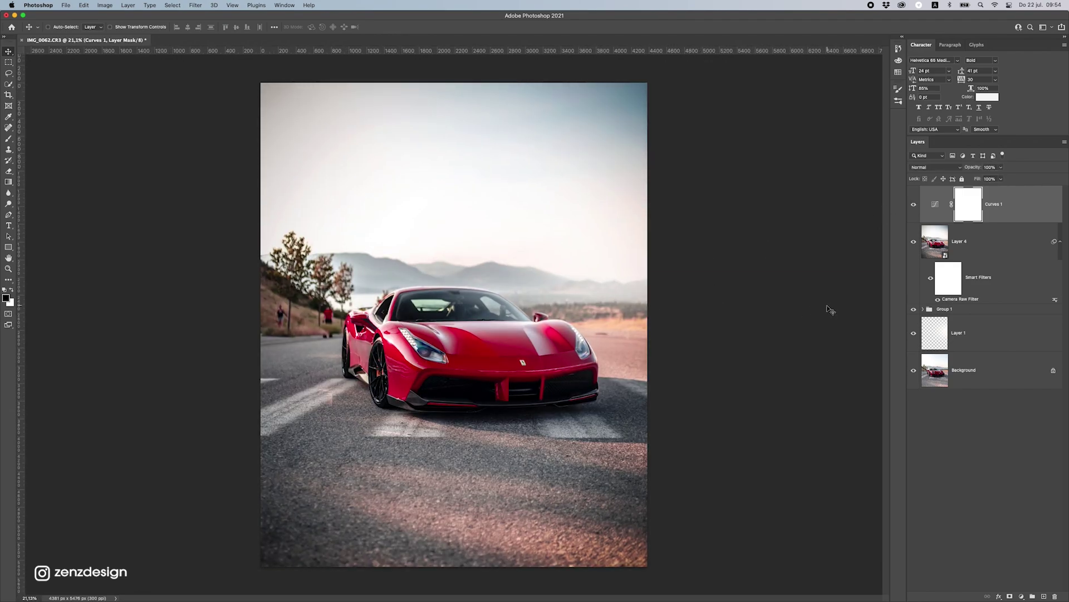
pyautogui.click(1033, 596)
pyautogui.click(1022, 596)
pyautogui.click(1022, 596)
pyautogui.press('super+z')
# - Add a Color Balance adjustment layer with midtones shifted to -4 toward cyan and about +5 toward blue
pyautogui.click(1022, 595)
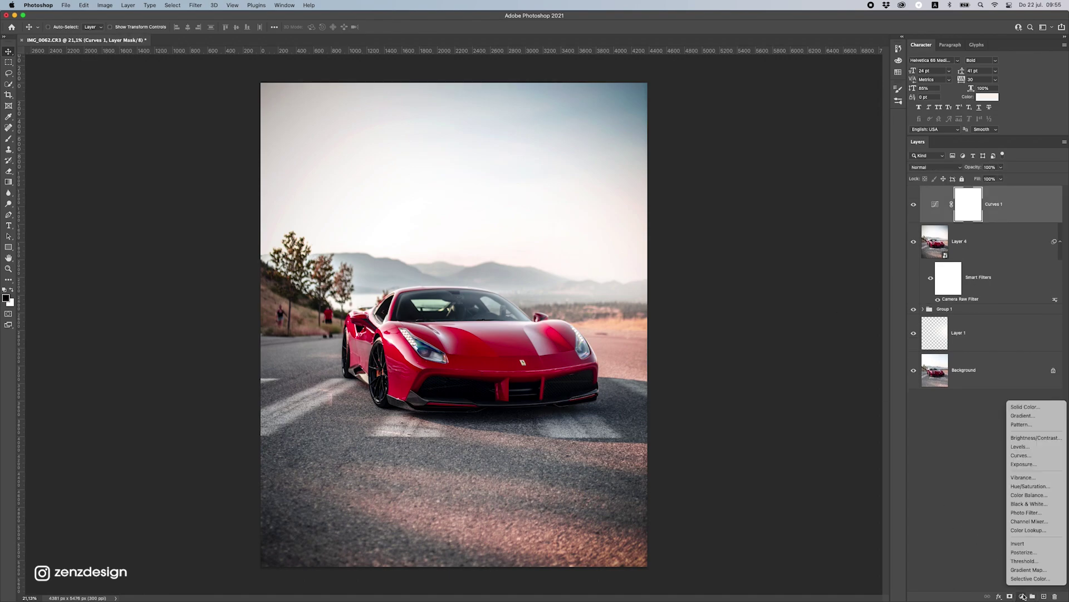
pyautogui.click(1031, 495)
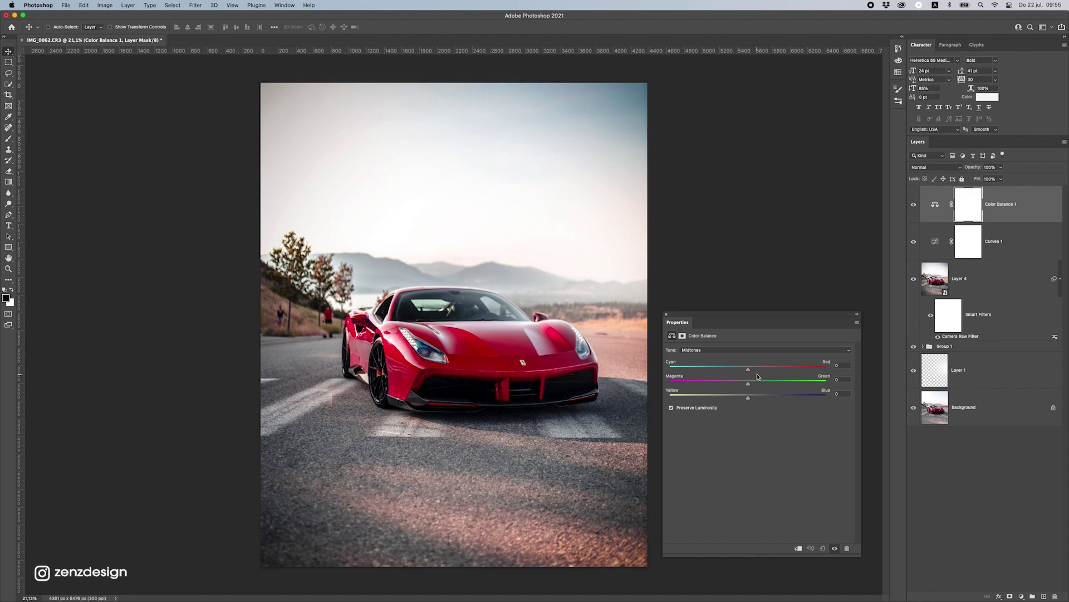
pyautogui.moveTo(728, 370); pyautogui.dragTo(748, 370)
pyautogui.scroll(-5, 513, 293)
pyautogui.scroll(5, 513, 293)
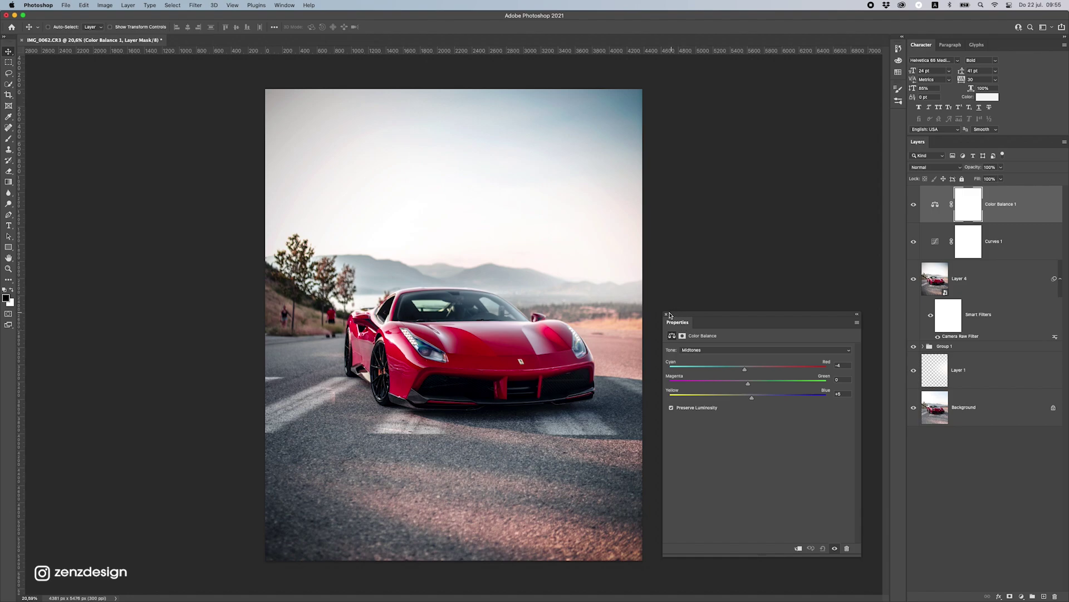
pyautogui.click(666, 315)
pyautogui.press('super+2')
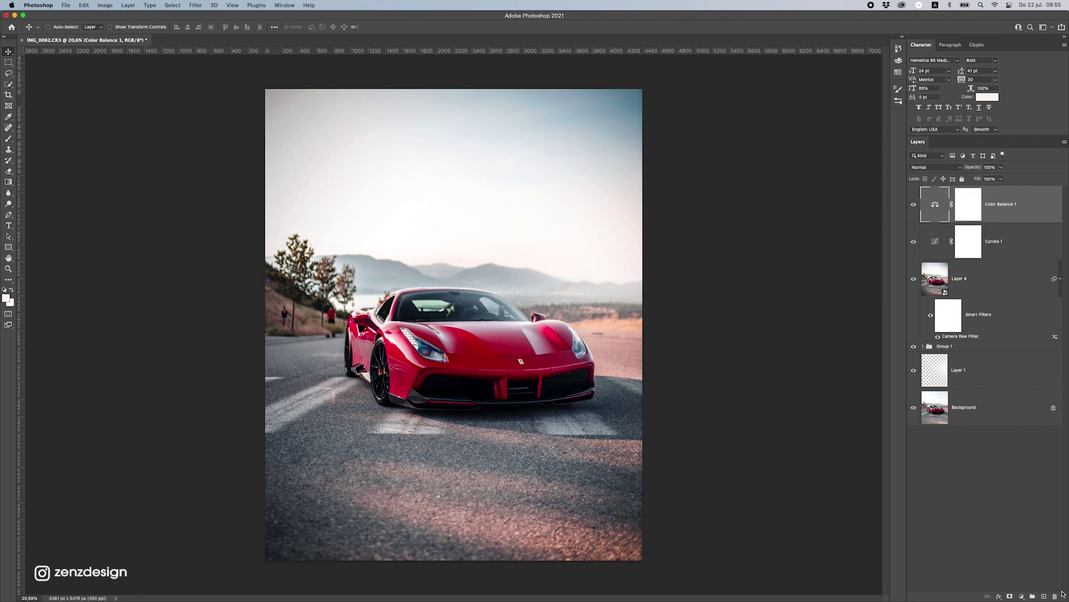
# - Add a Gradient Map adjustment layer above Color Balance 1 and expand the 105 Ispiring Bee Gradients preset group
pyautogui.click(1022, 595)
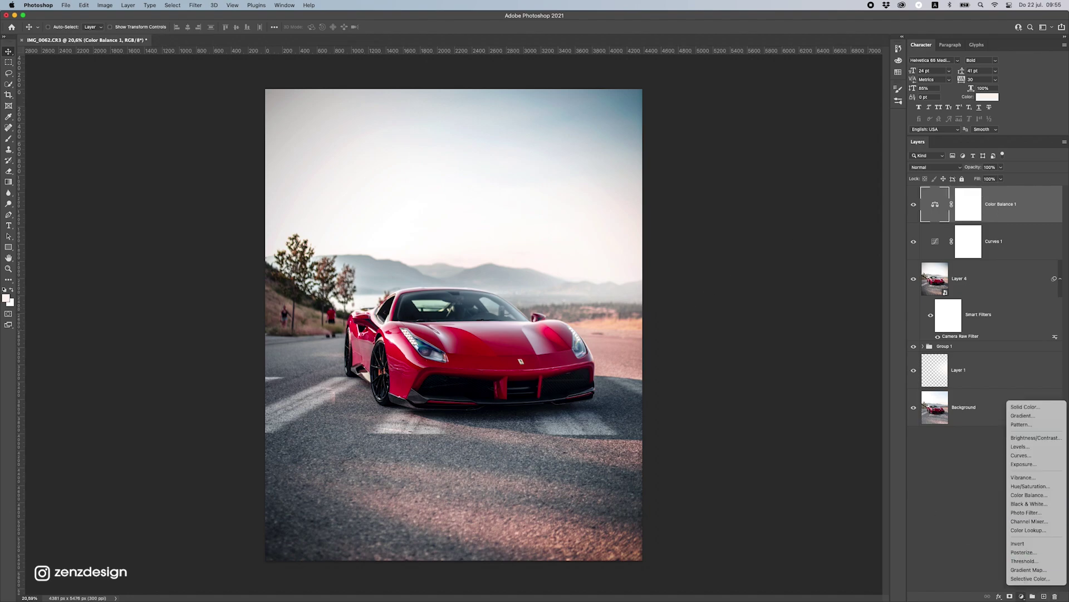
pyautogui.click(1029, 570)
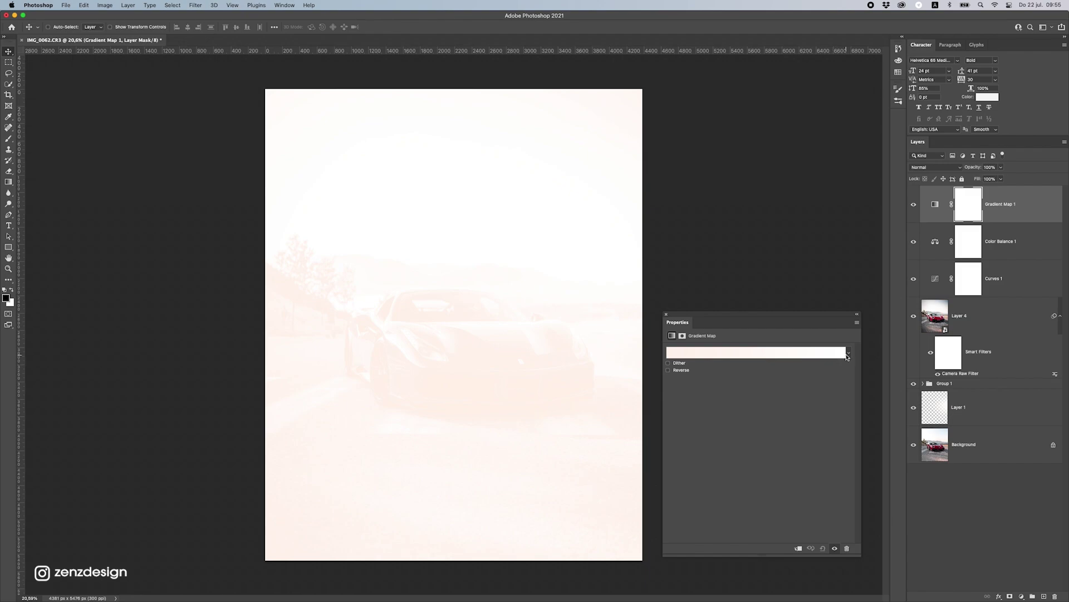
pyautogui.click(847, 354)
pyautogui.click(701, 515)
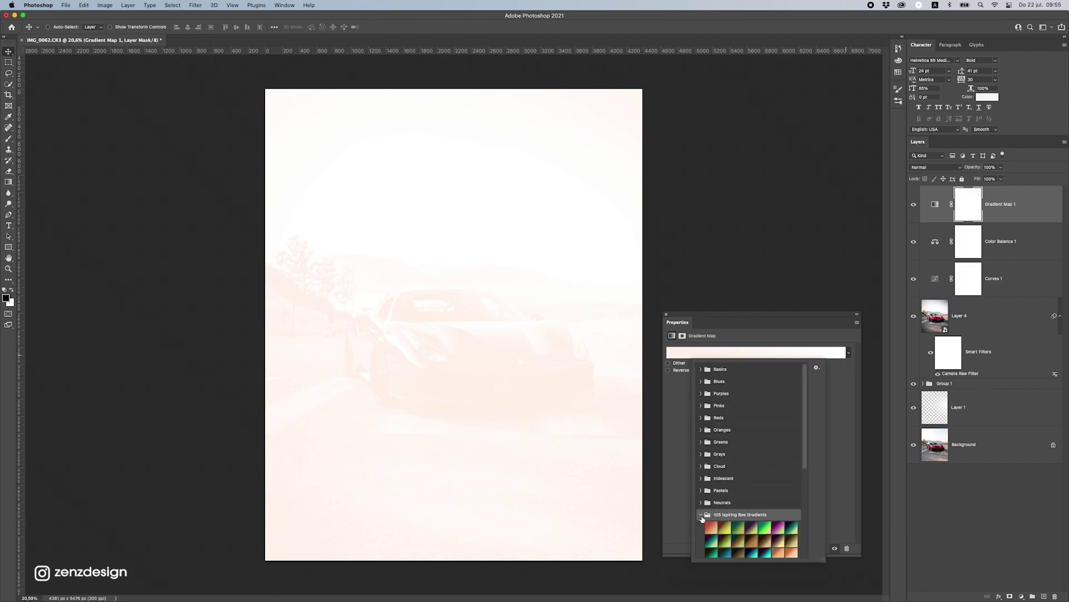
pyautogui.scroll(-4, 703, 518)
# - Try several gradients from the preset group on the image and settle on the black-to-white gradient
pyautogui.click(711, 507)
pyautogui.click(740, 518)
pyautogui.click(764, 503)
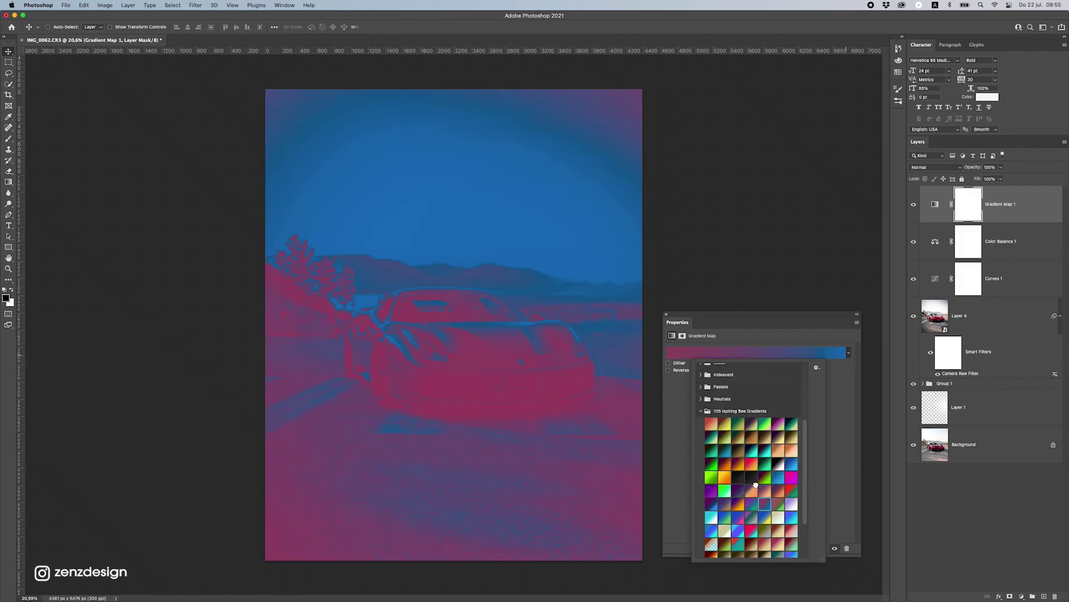
pyautogui.click(741, 462)
pyautogui.press('Right')
pyautogui.press('Right')
pyautogui.press('Right')
pyautogui.press('Right')
pyautogui.press('Right')
pyautogui.press('Left')
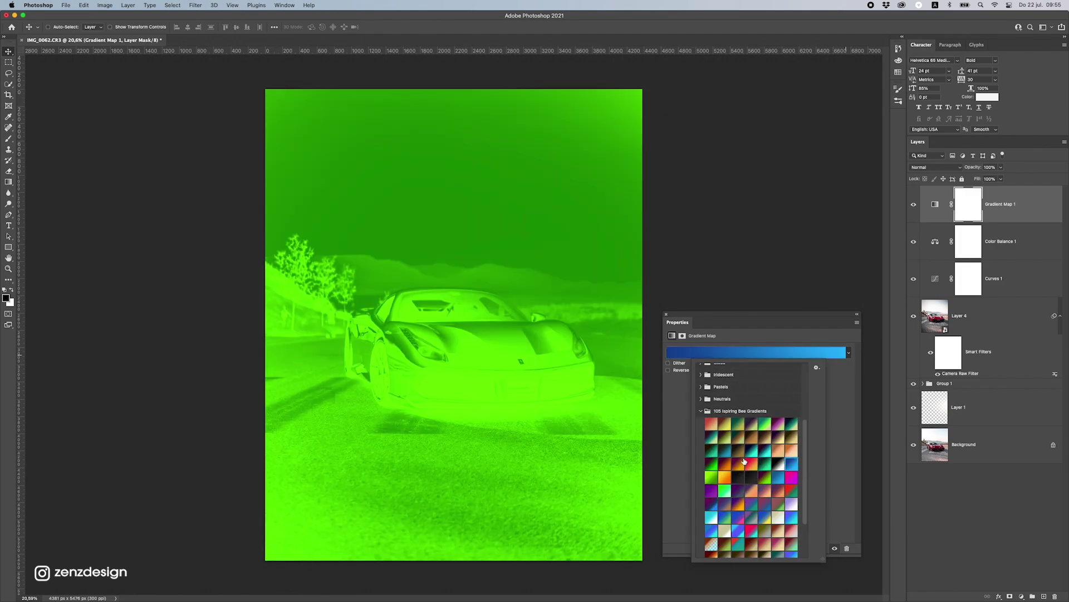
pyautogui.click(744, 462)
pyautogui.click(778, 464)
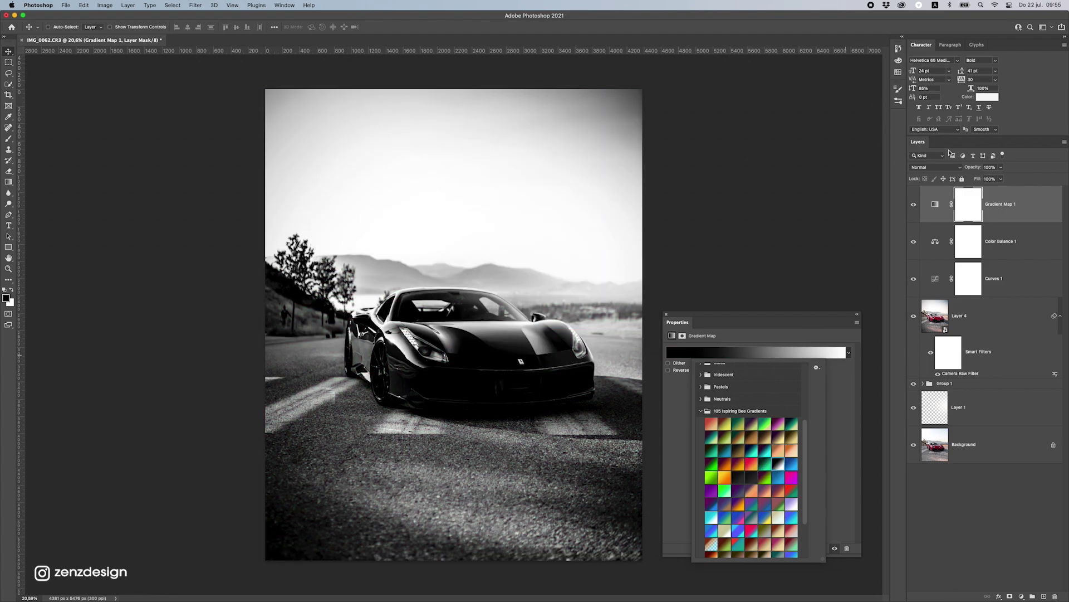
# - Blend the Gradient Map 1 layer in Soft Light mode at 14% opacity
pyautogui.click(940, 168)
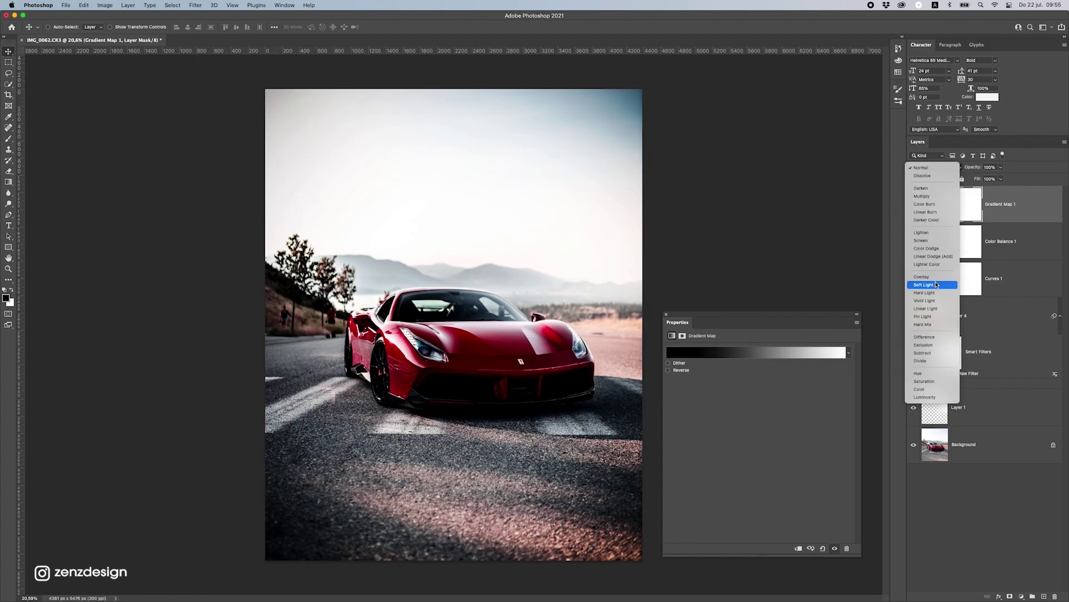
pyautogui.click(937, 284)
pyautogui.click(1001, 167)
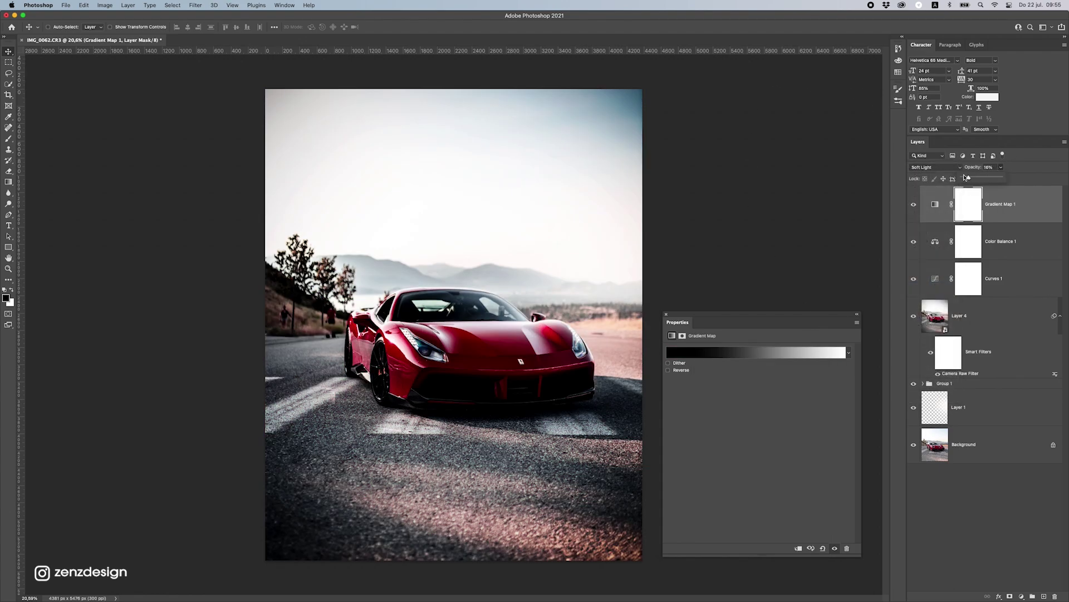
pyautogui.moveTo(966, 177); pyautogui.dragTo(967, 179)
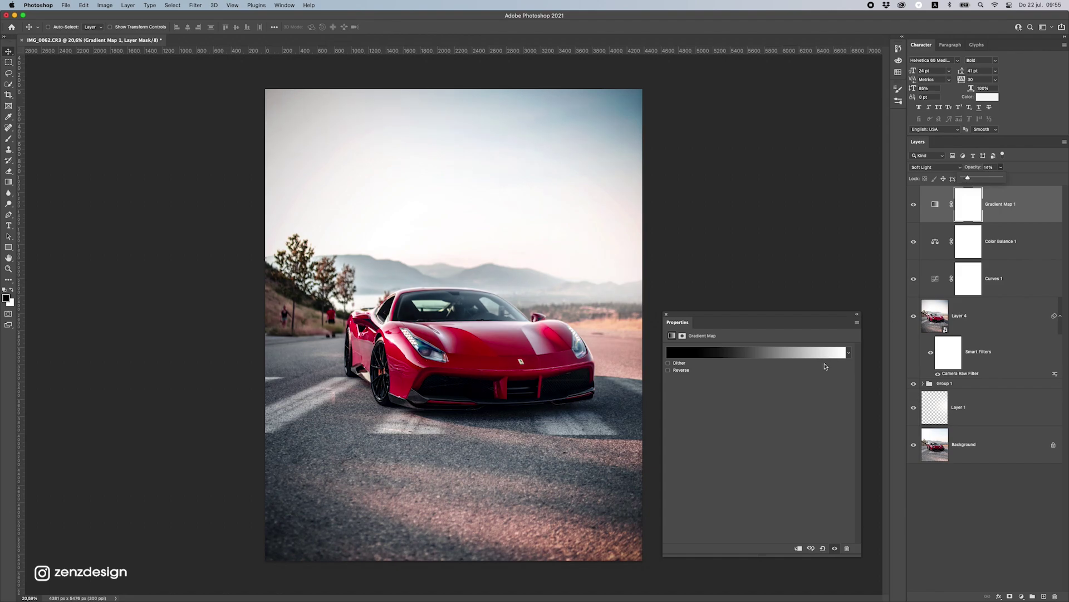
# - Check the Gradient Map's effect on the whole image, reduce its opacity to 9%, and close its properties
pyautogui.scroll(-8, 484, 246)
pyautogui.scroll(5, 478, 258)
pyautogui.click(908, 207)
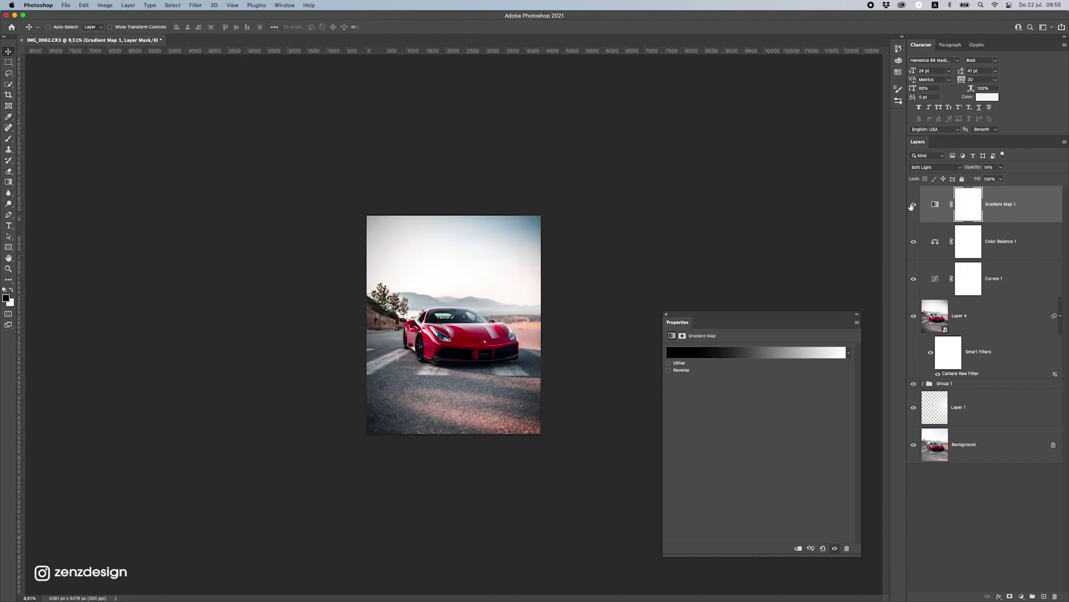
pyautogui.press('super+0')
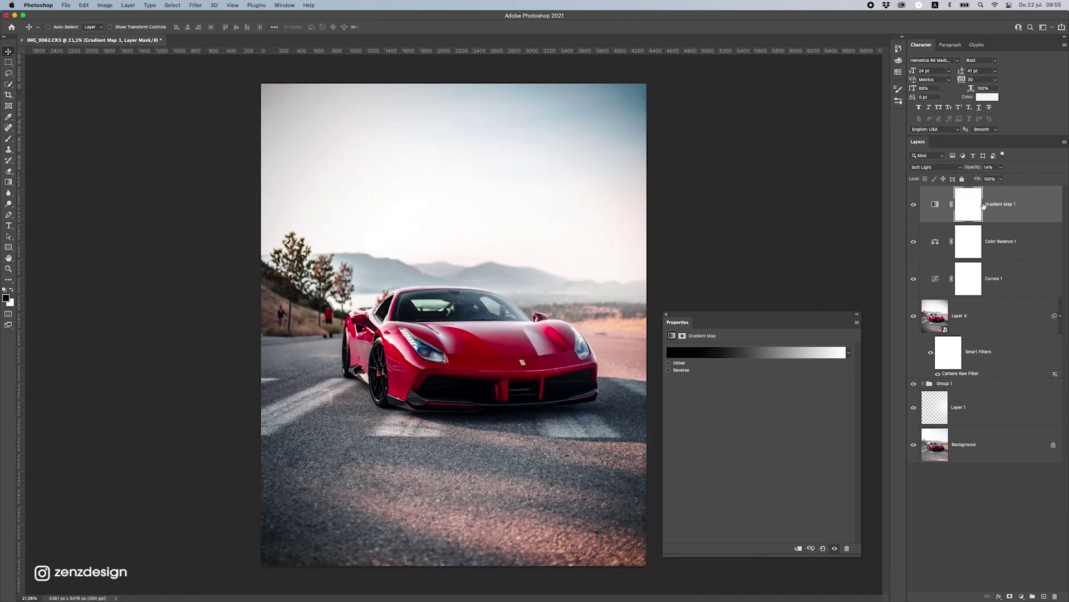
pyautogui.click(1001, 167)
pyautogui.click(659, 317)
pyautogui.click(665, 315)
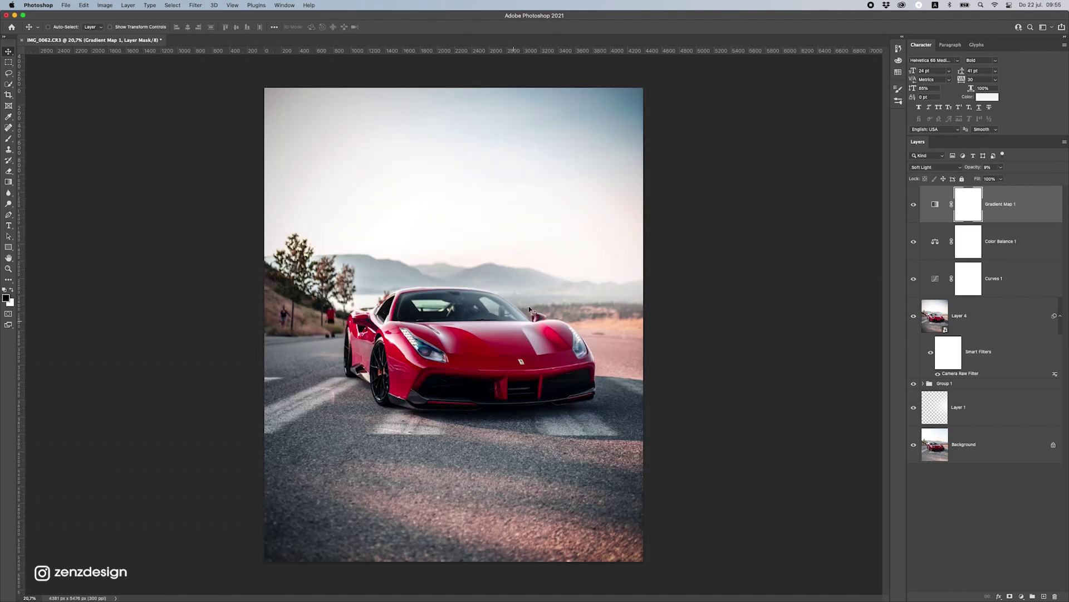
# - Change the canvas surround color from dark to light gray
pyautogui.rightClick(784, 262)
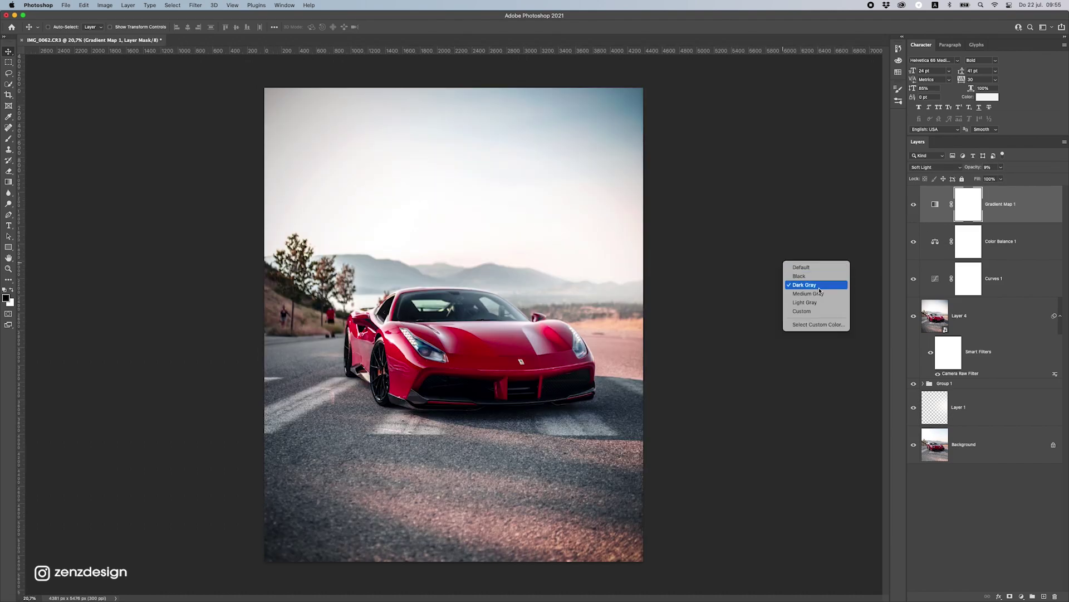
pyautogui.click(818, 286)
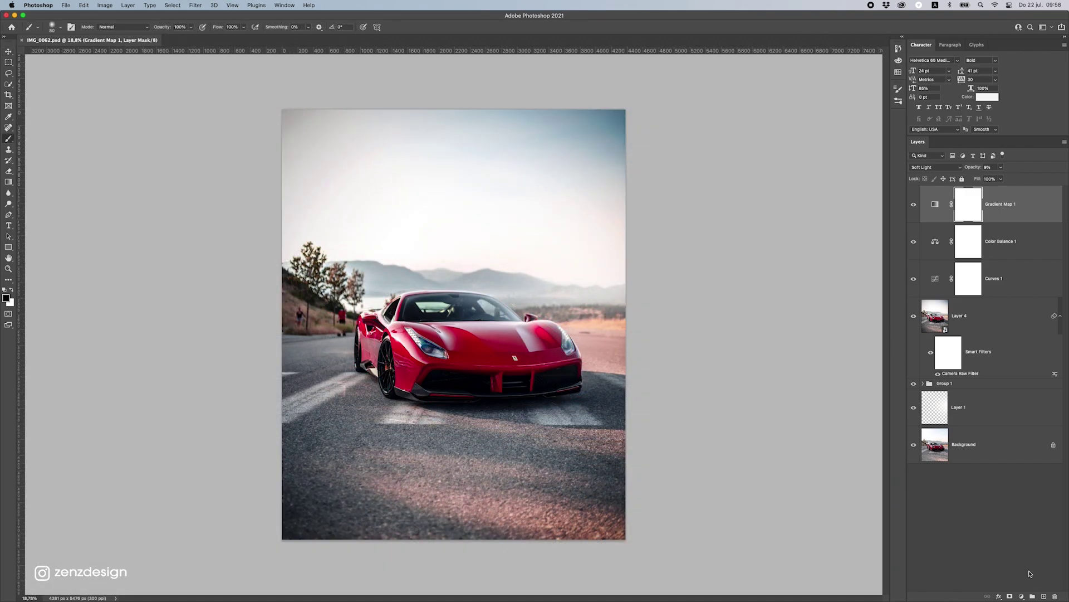
pyautogui.click(214, 5)
pyautogui.moveTo(199, 5)
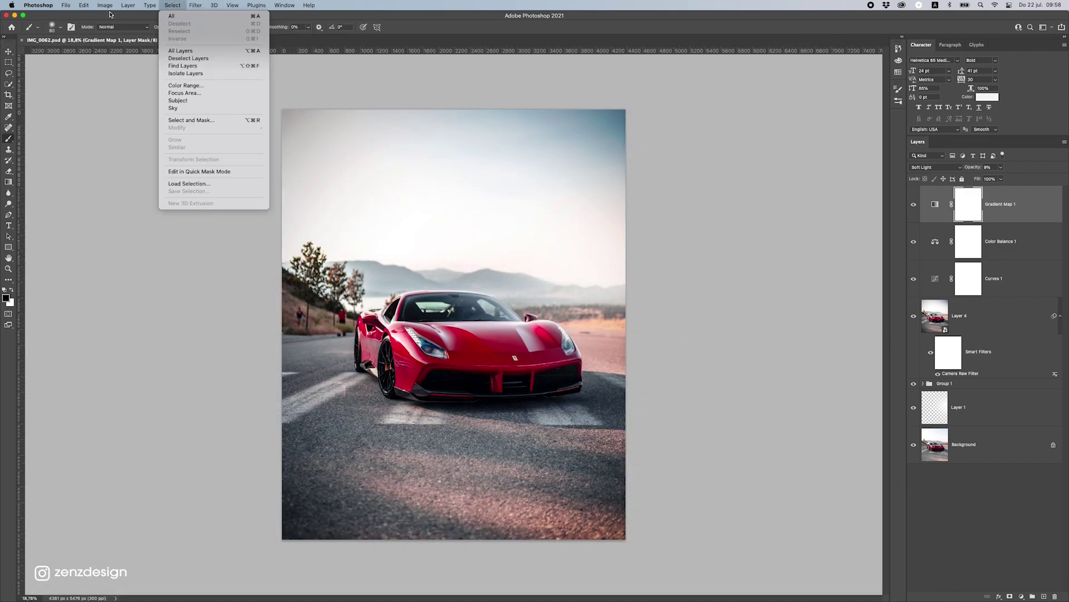
pyautogui.click(59, 232)
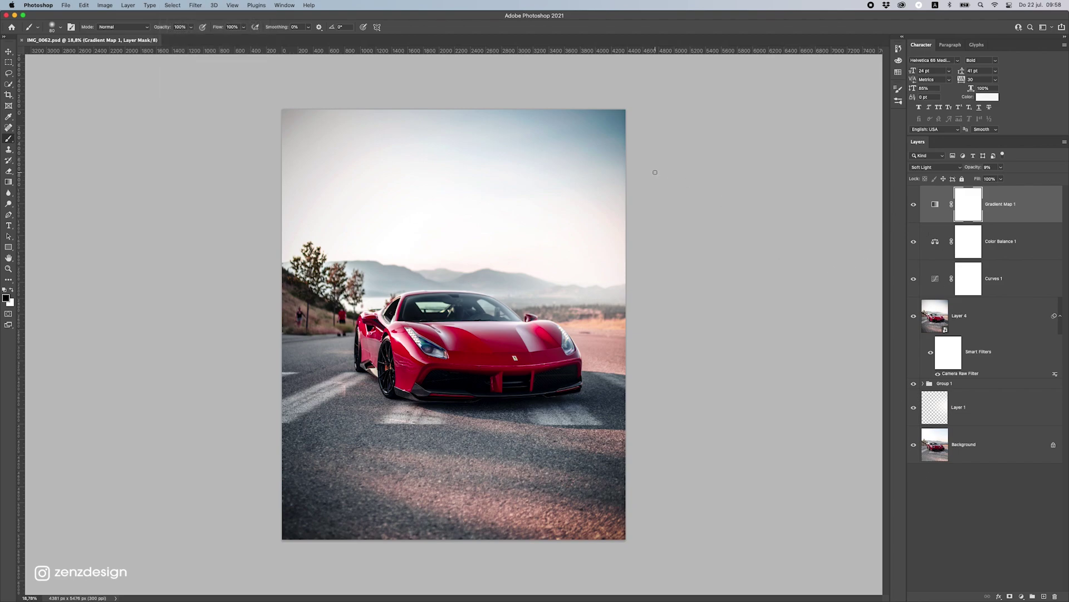
# - Stamp all visible layers into a new layer above Gradient Map 1 and activate the Move tool
pyautogui.press('x')
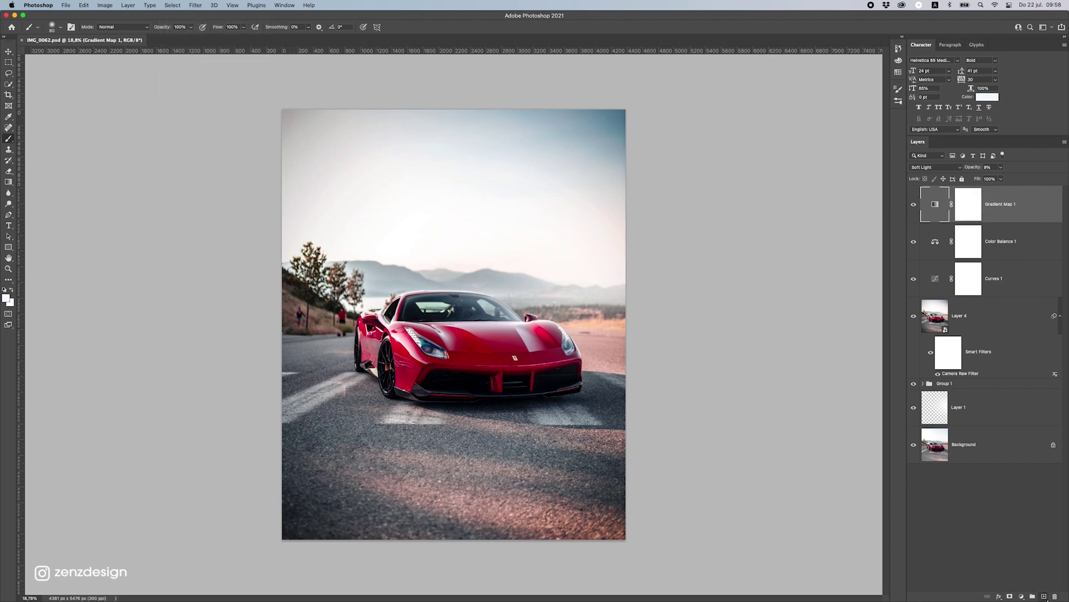
pyautogui.click(1044, 596)
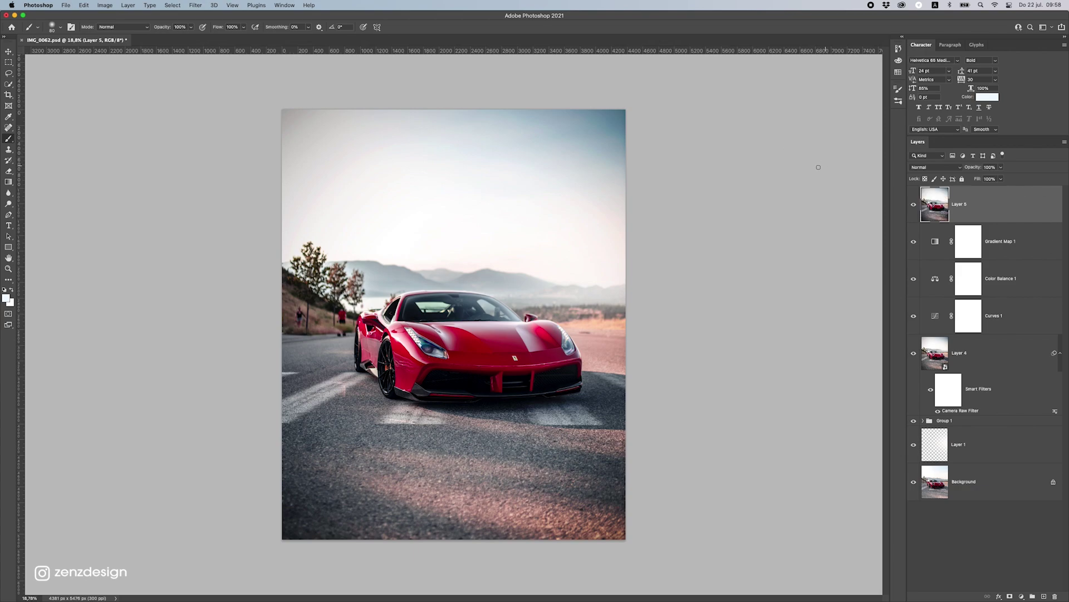
pyautogui.click(9, 51)
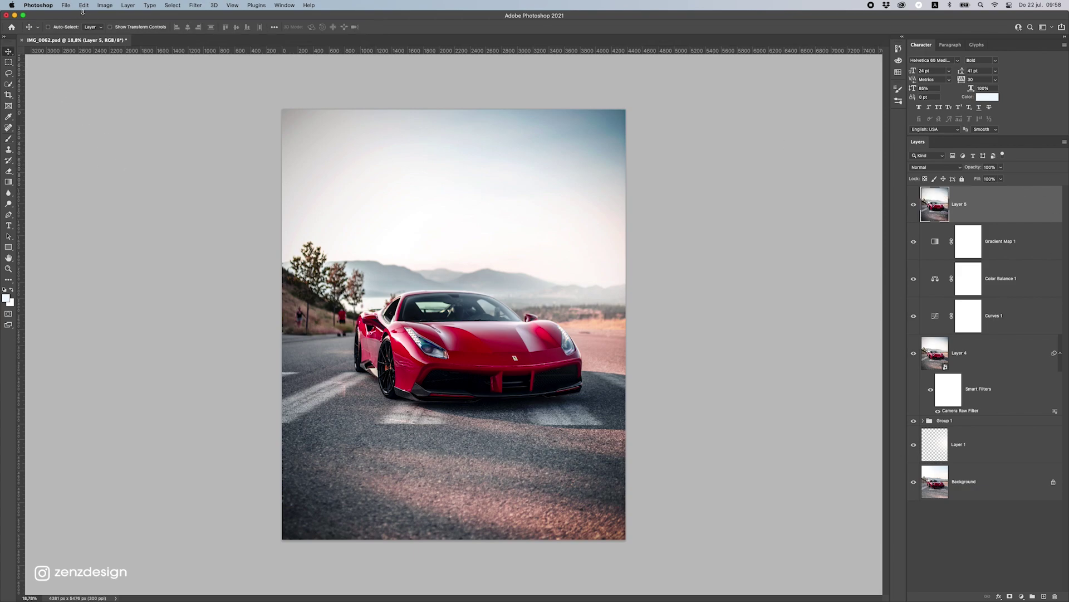
# - Start Sky Replacement on Layer 5 and preview the recently used sunset skies on the photo
pyautogui.click(82, 5)
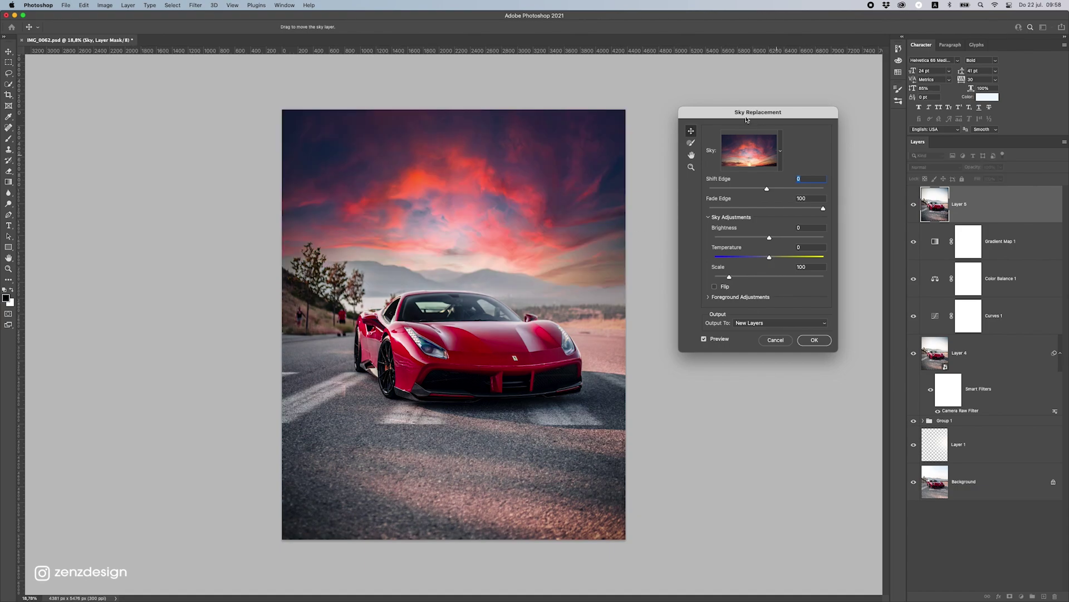
pyautogui.moveTo(757, 113); pyautogui.dragTo(704, 87)
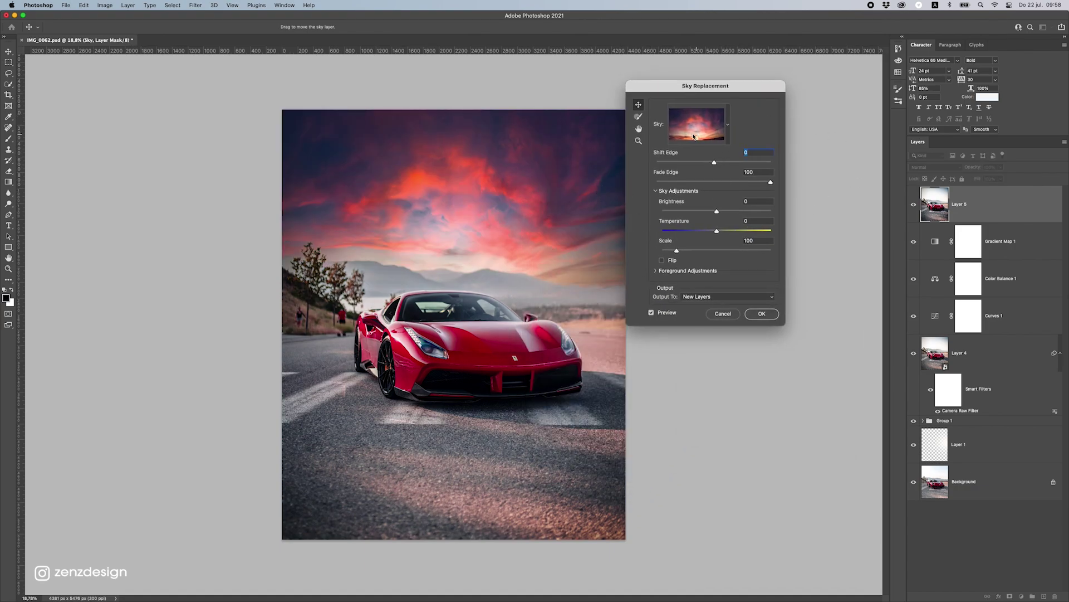
pyautogui.click(726, 126)
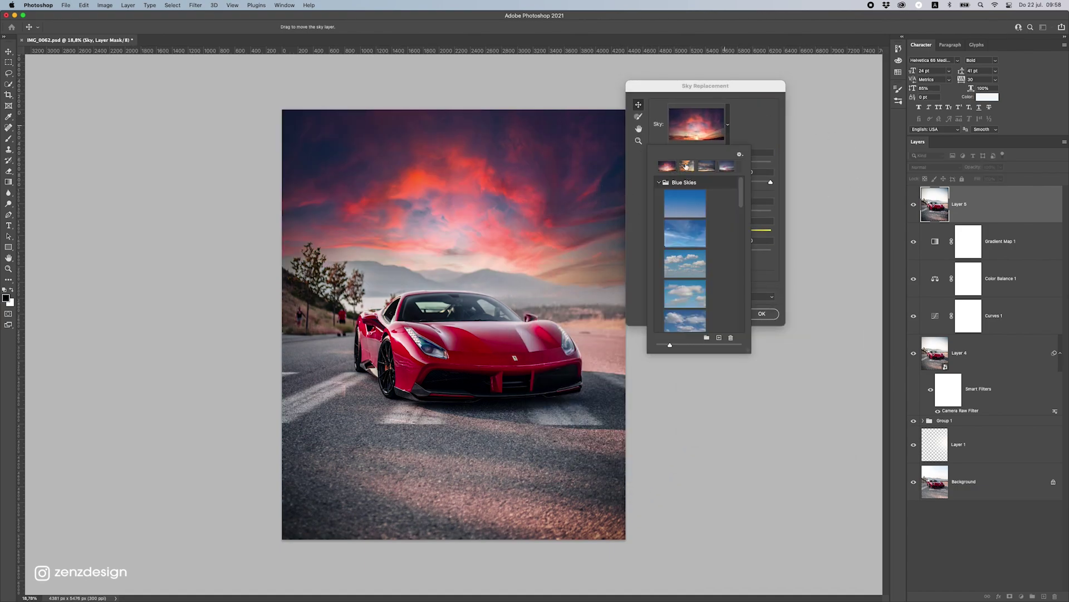
pyautogui.click(687, 165)
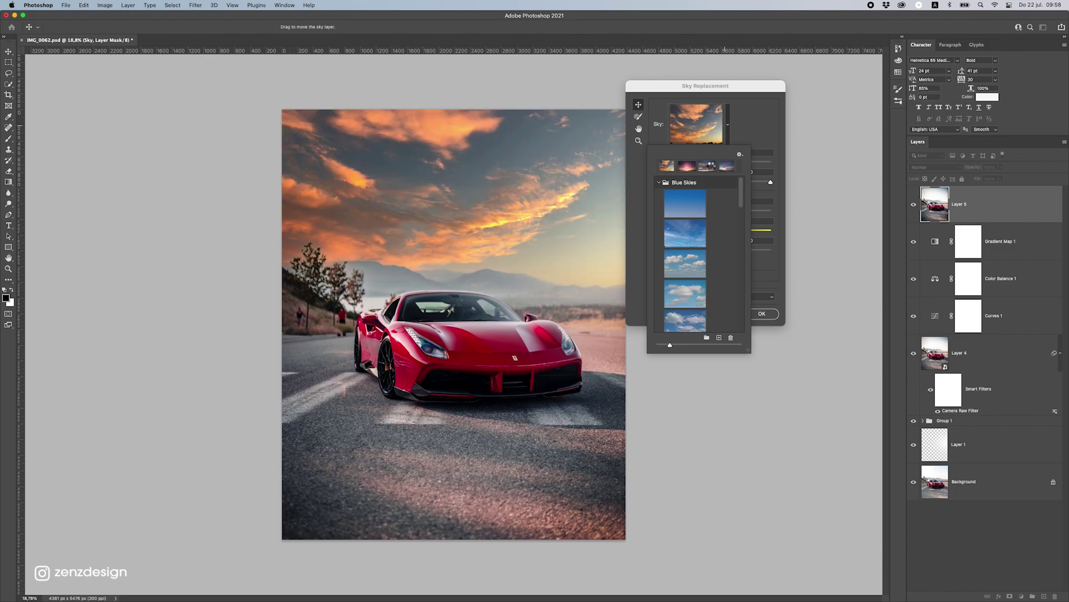
pyautogui.click(707, 166)
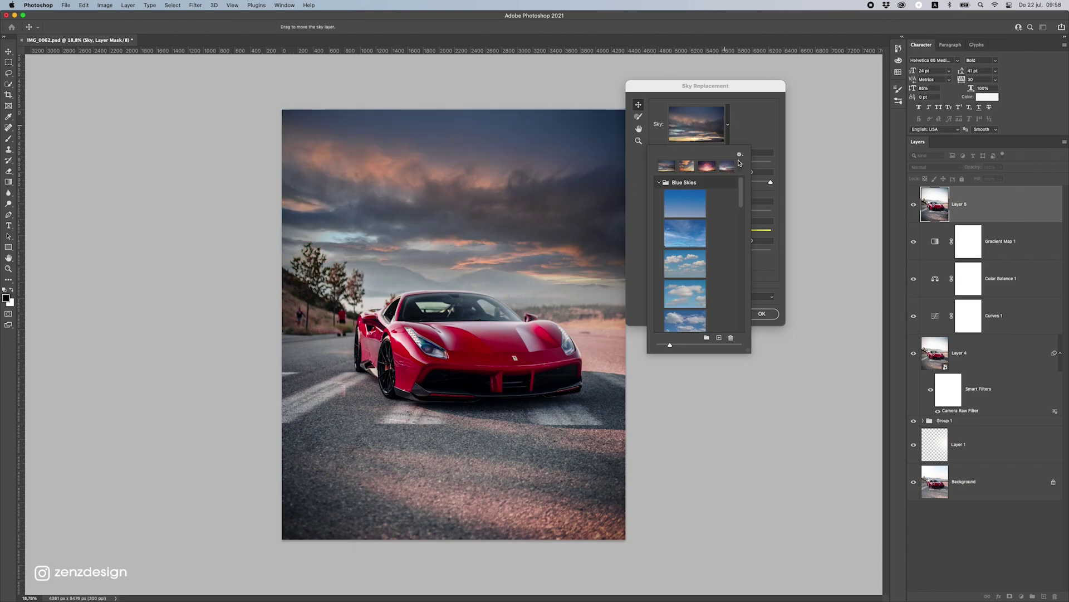
pyautogui.click(724, 165)
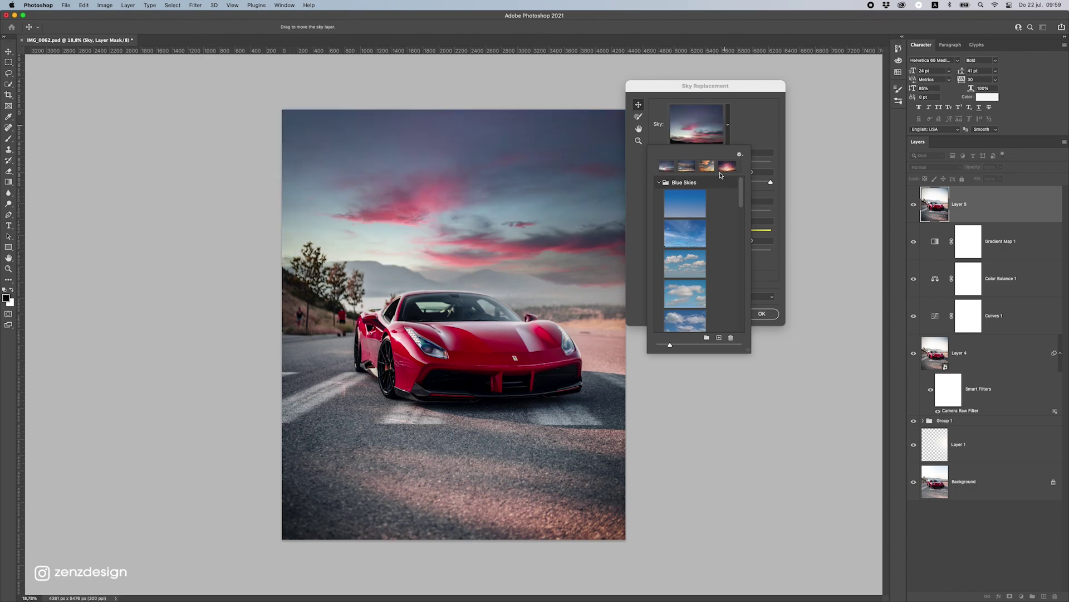
pyautogui.click(722, 169)
pyautogui.click(724, 167)
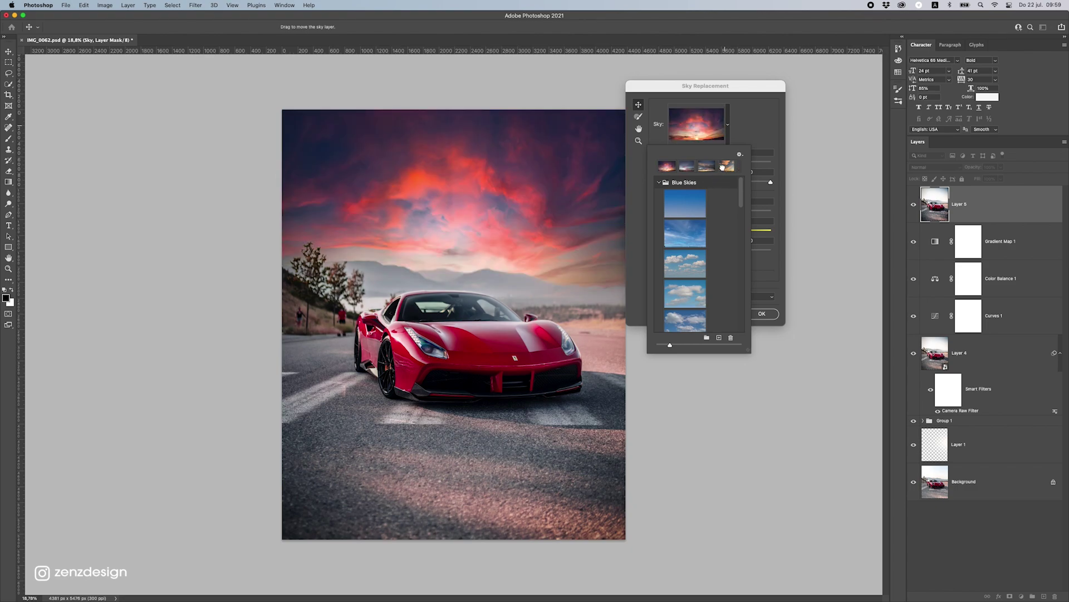
# - Try skies from the Blue Skies and Sunsets groups and choose the sunset with pink clouds on a dusky blue sky
pyautogui.scroll(-1, 693, 229)
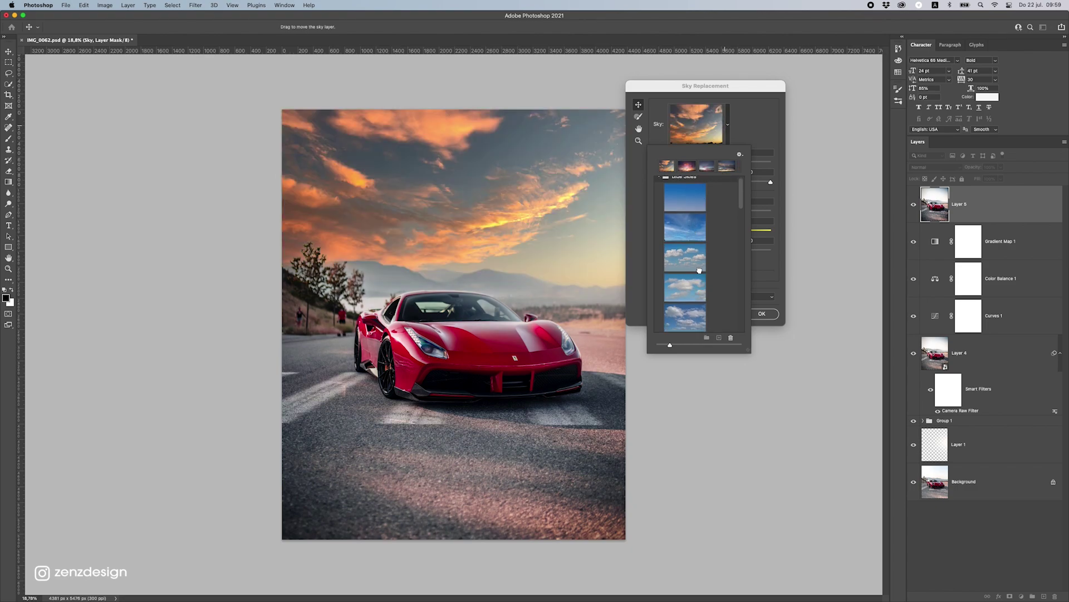
pyautogui.click(698, 274)
pyautogui.scroll(-10, 685, 281)
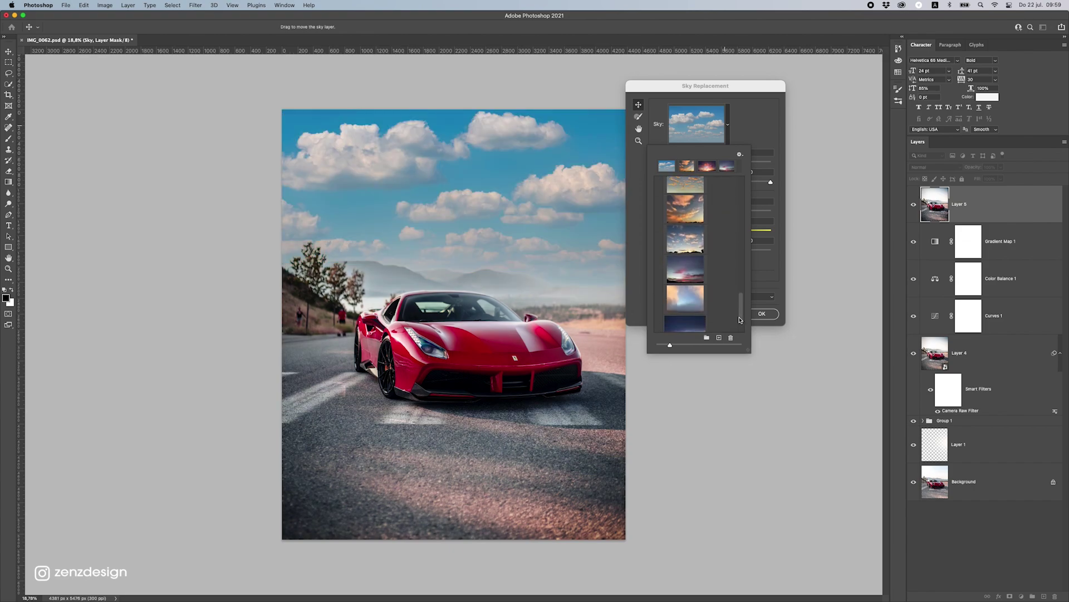
pyautogui.click(683, 289)
pyautogui.click(684, 201)
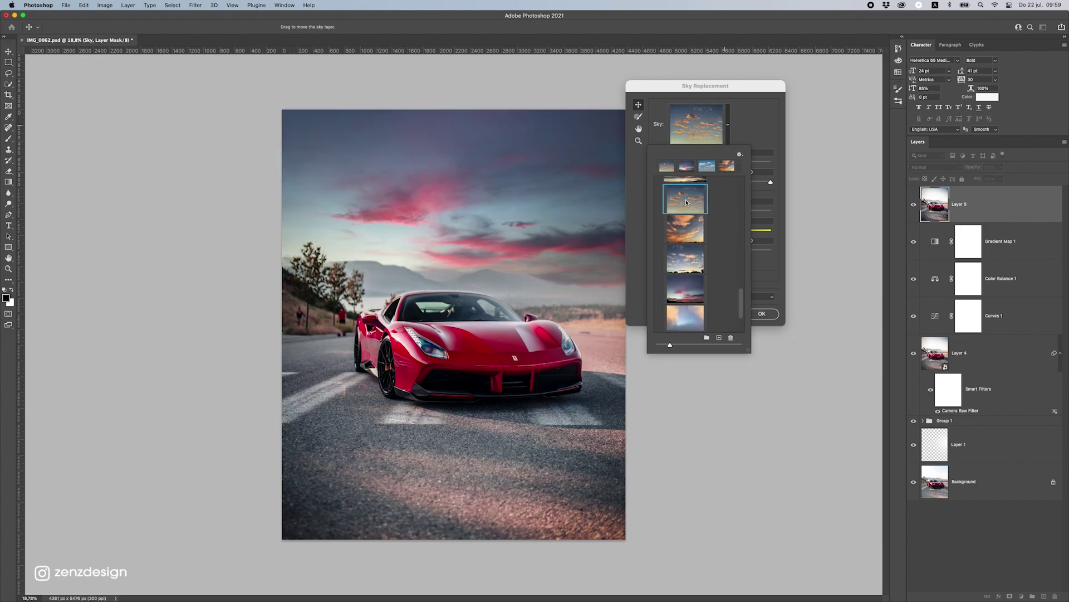
pyautogui.click(683, 263)
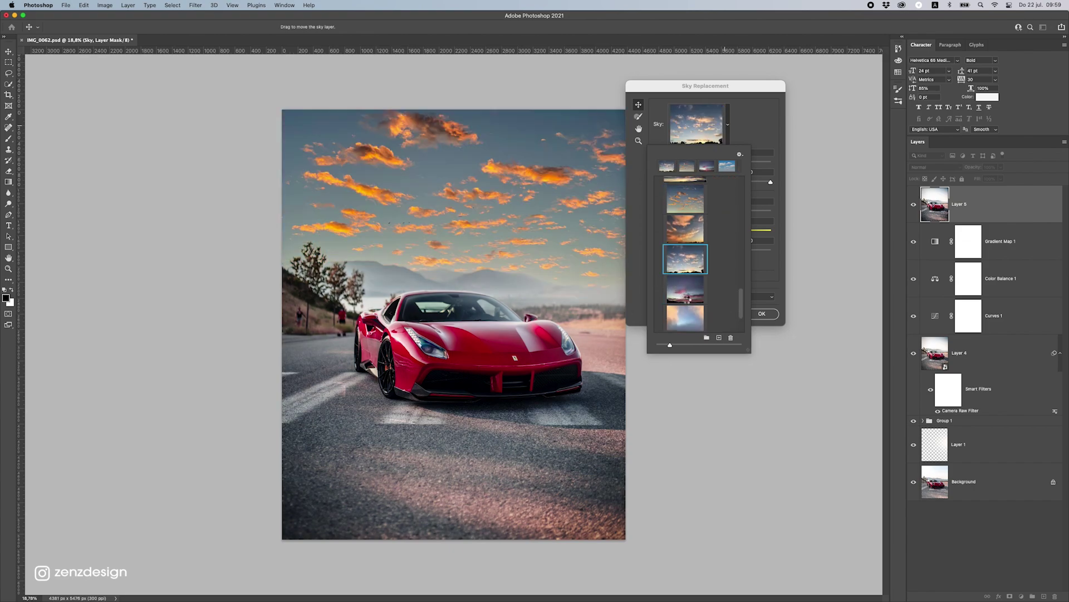
pyautogui.click(692, 287)
pyautogui.scroll(5, 696, 273)
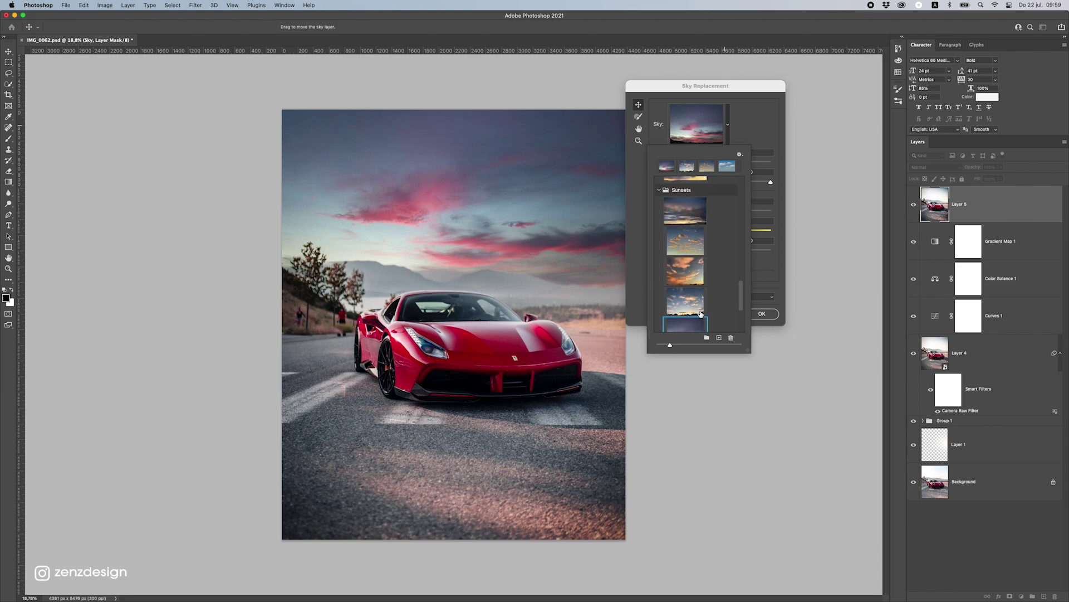
pyautogui.scroll(10, 701, 260)
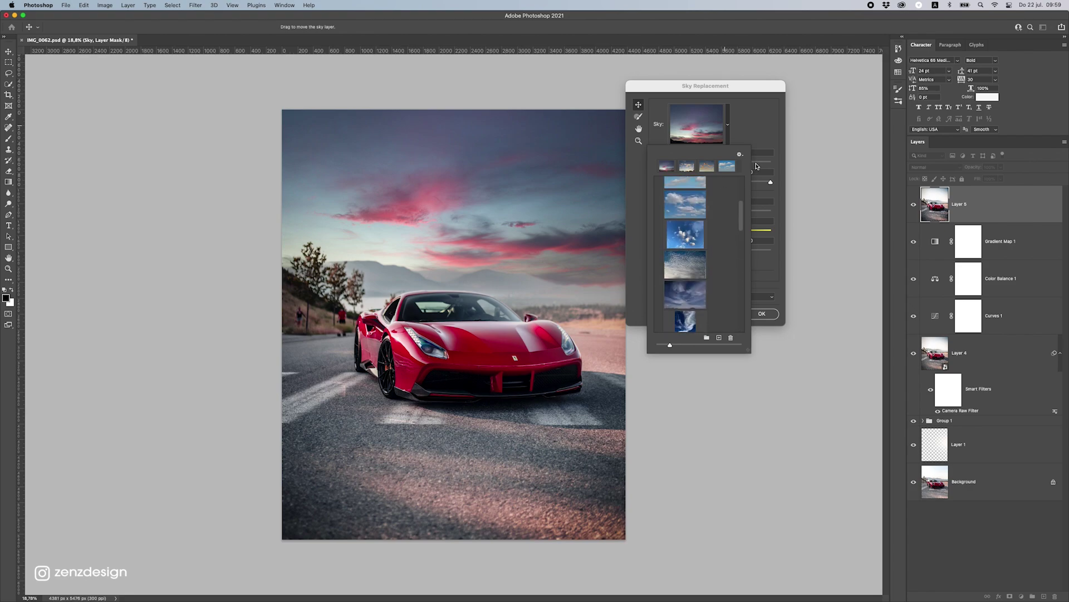
pyautogui.click(750, 131)
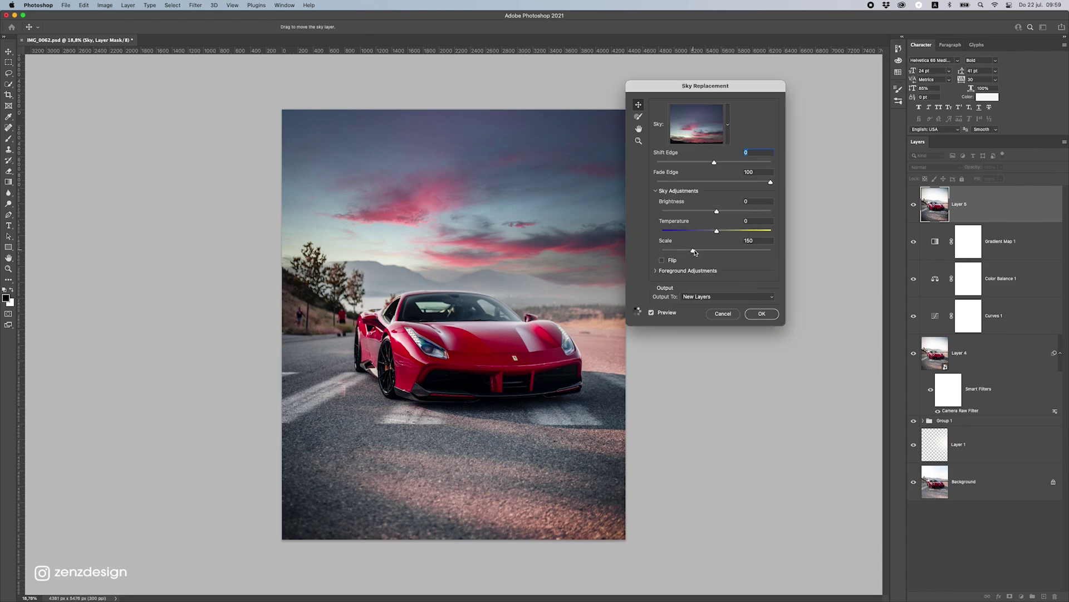
# - Test smaller and larger sky sizes, set the replacement sky's scale to 122, and move the dialog clear of the photo
pyautogui.moveTo(695, 252); pyautogui.dragTo(671, 252)
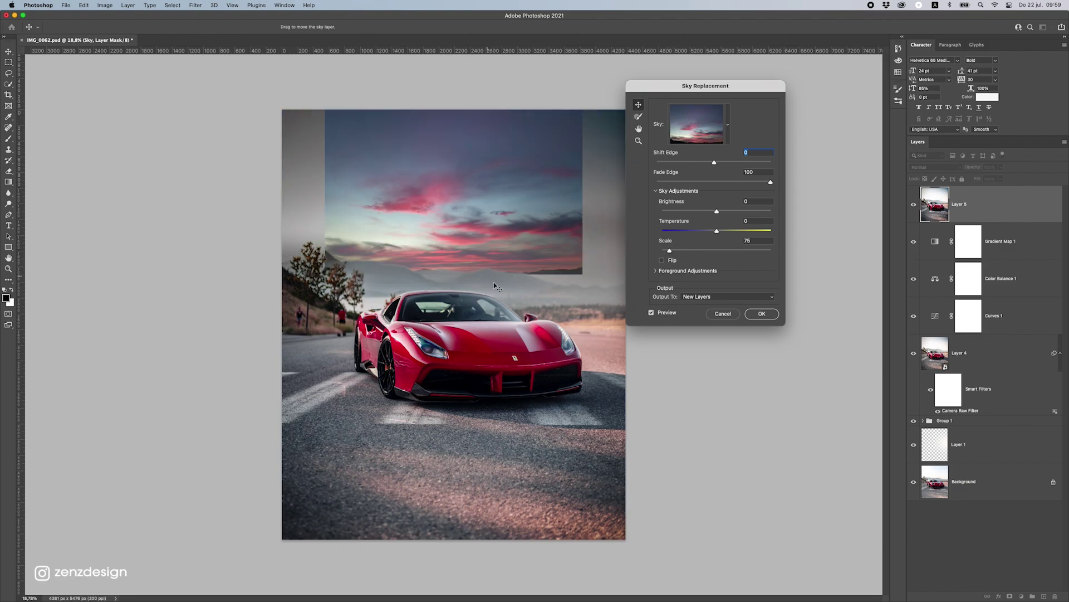
pyautogui.moveTo(670, 251); pyautogui.dragTo(685, 251)
pyautogui.moveTo(667, 88); pyautogui.dragTo(702, 83)
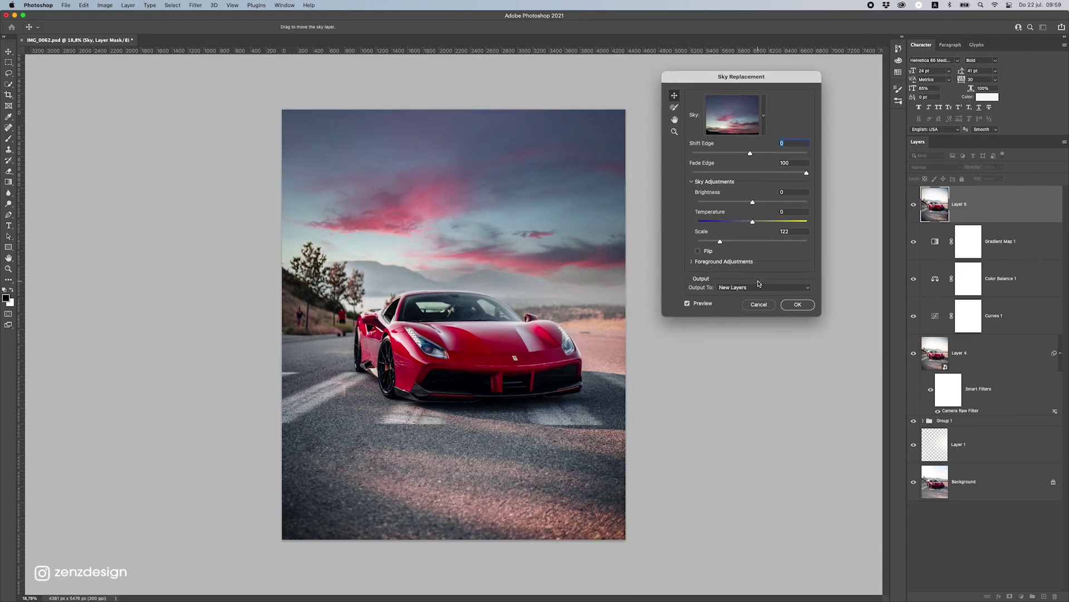
# - Set the replacement sky's brightness to 48 and its temperature to 17
pyautogui.moveTo(752, 201); pyautogui.dragTo(779, 201)
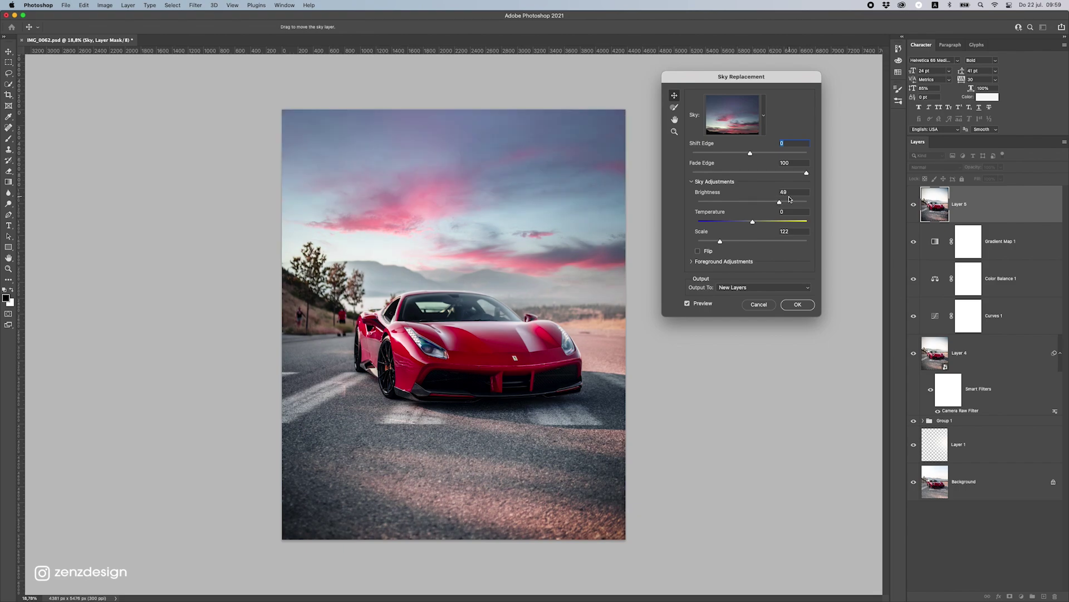
pyautogui.moveTo(779, 202)
pyautogui.mouseDown()
pyautogui.moveTo(805, 204)
pyautogui.moveTo(778, 202)
pyautogui.mouseUp()
pyautogui.scroll(-3, 482, 362)
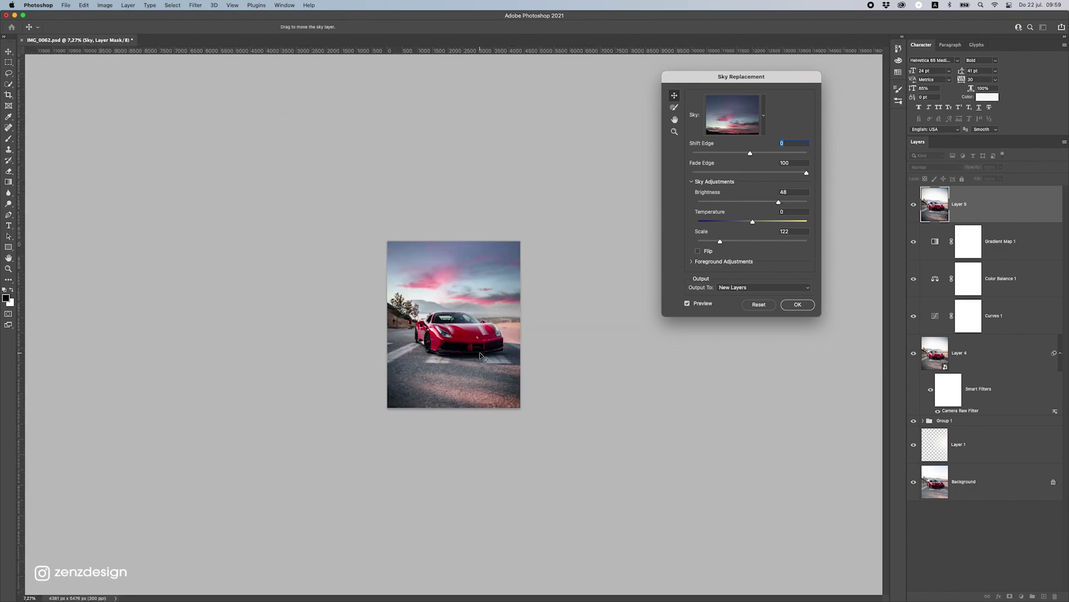
pyautogui.scroll(3, 482, 357)
pyautogui.moveTo(752, 221)
pyautogui.mouseDown()
pyautogui.moveTo(704, 221)
pyautogui.moveTo(778, 222)
pyautogui.moveTo(760, 222)
pyautogui.mouseUp()
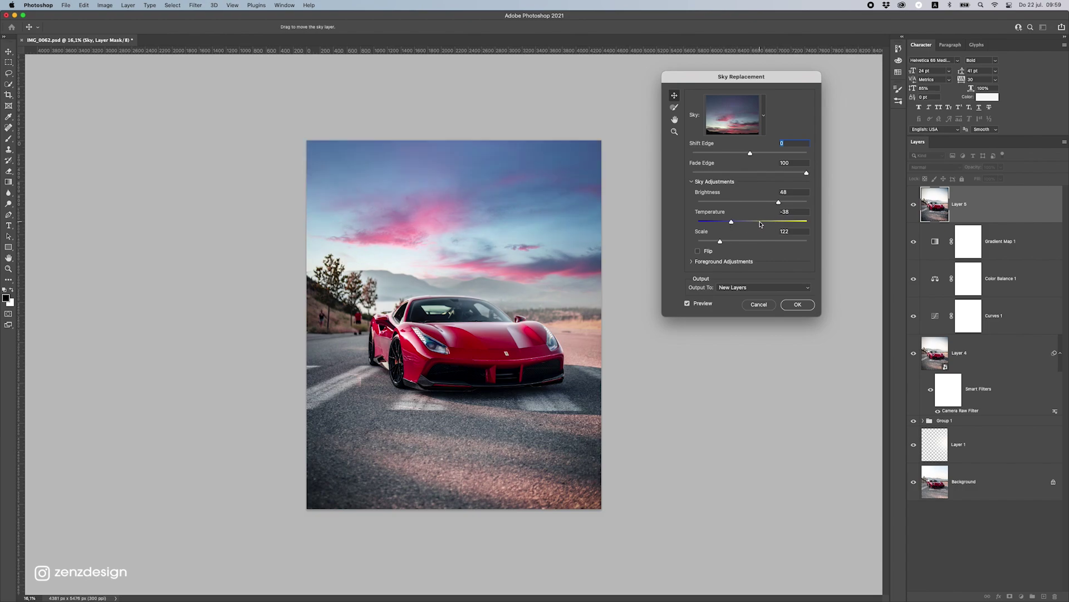
pyautogui.click(761, 223)
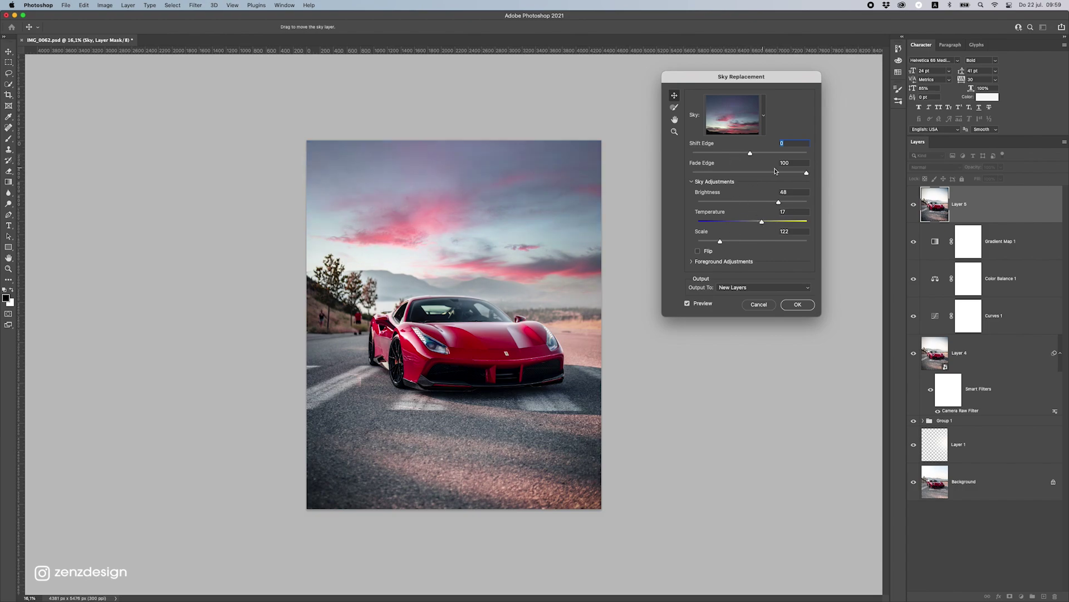
# - Keep Fade Edge at 100, set Shift Edge to -30, and apply the sky replacement to new layers
pyautogui.moveTo(750, 171); pyautogui.dragTo(817, 177)
pyautogui.moveTo(756, 153); pyautogui.dragTo(733, 155)
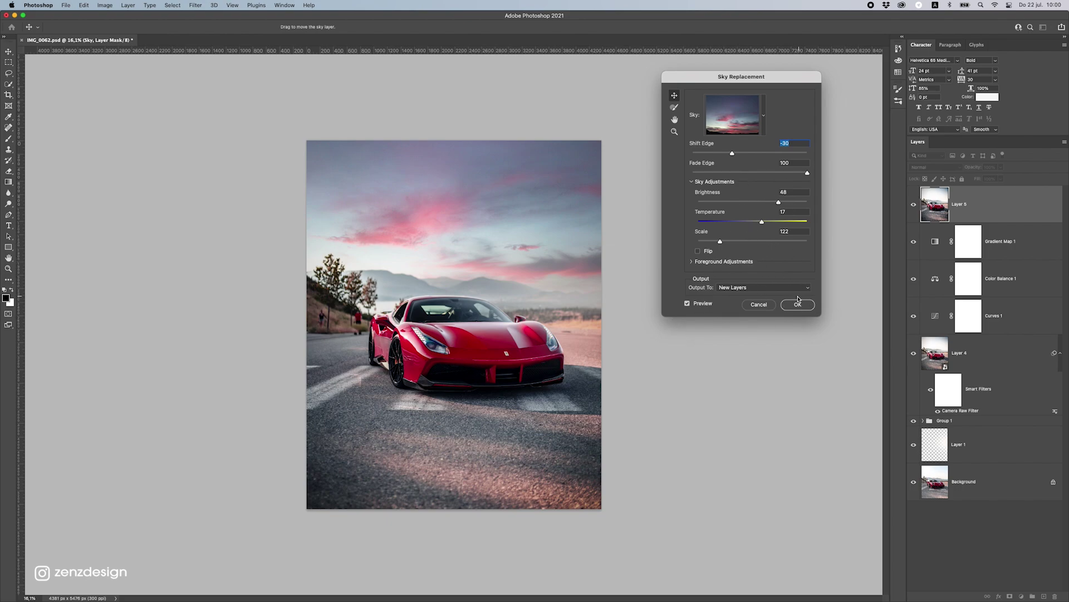
pyautogui.click(798, 304)
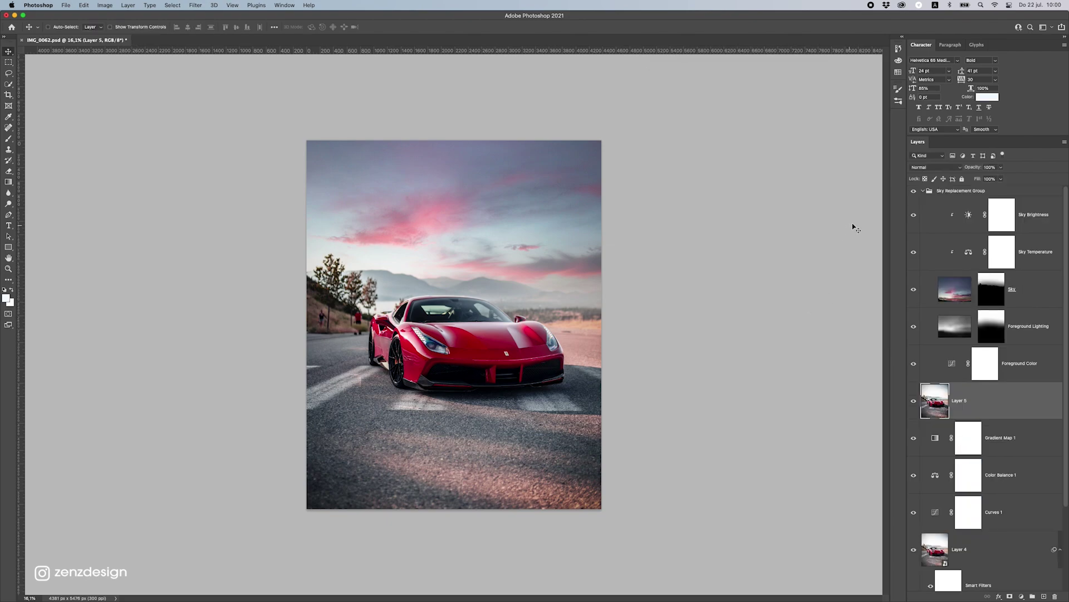
# - Examine the Sky Replacement Group's layers by selecting them and toggling the visibility of Foreground Lighting and Sky
pyautogui.click(1047, 248)
pyautogui.click(1044, 204)
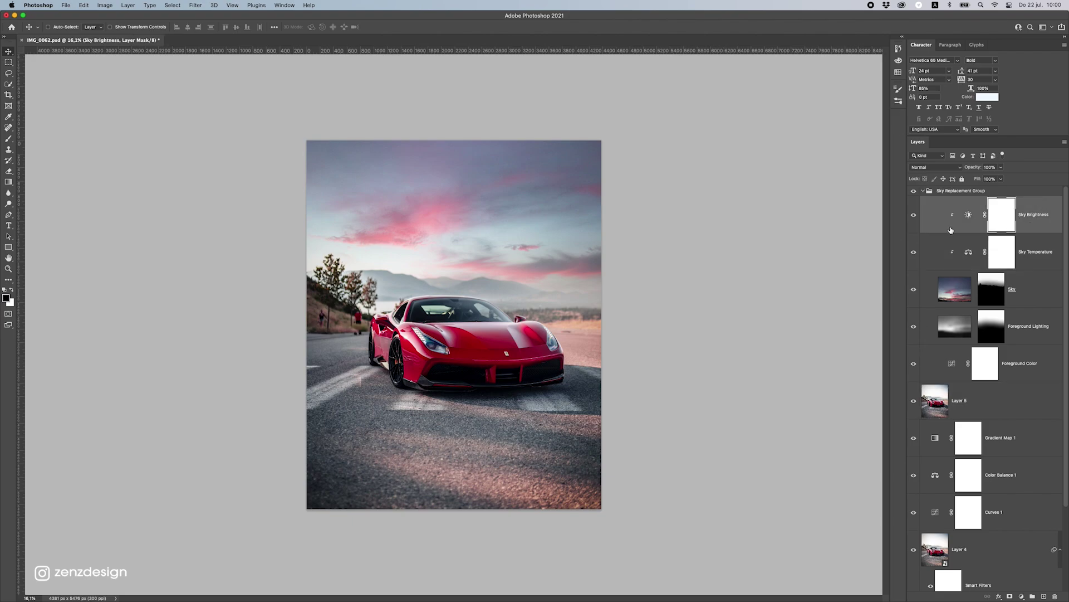
pyautogui.click(912, 322)
pyautogui.click(912, 322)
pyautogui.click(912, 295)
pyautogui.click(913, 290)
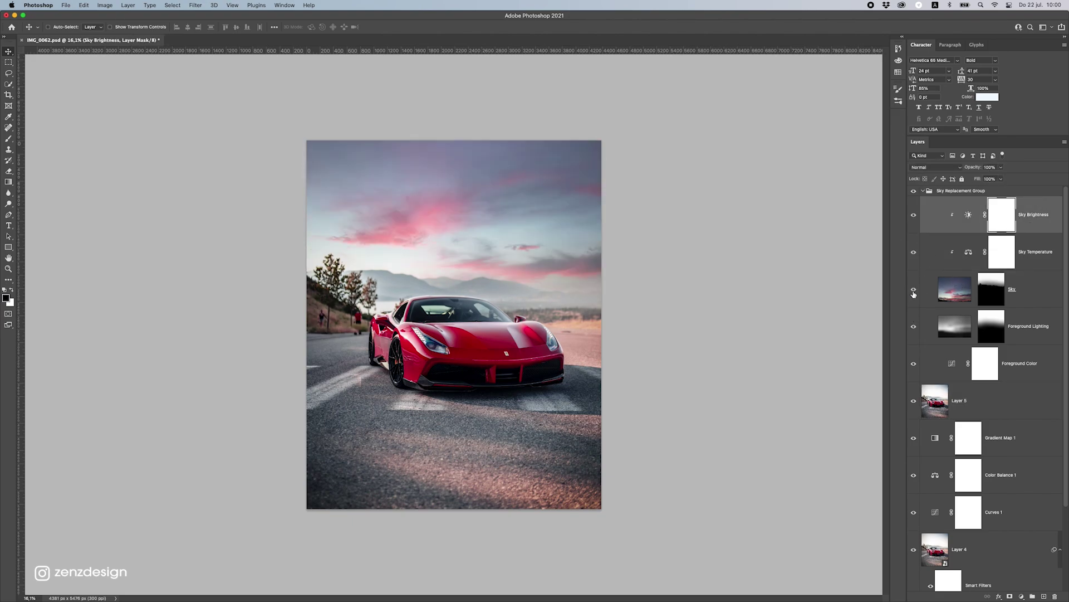
pyautogui.click(1028, 302)
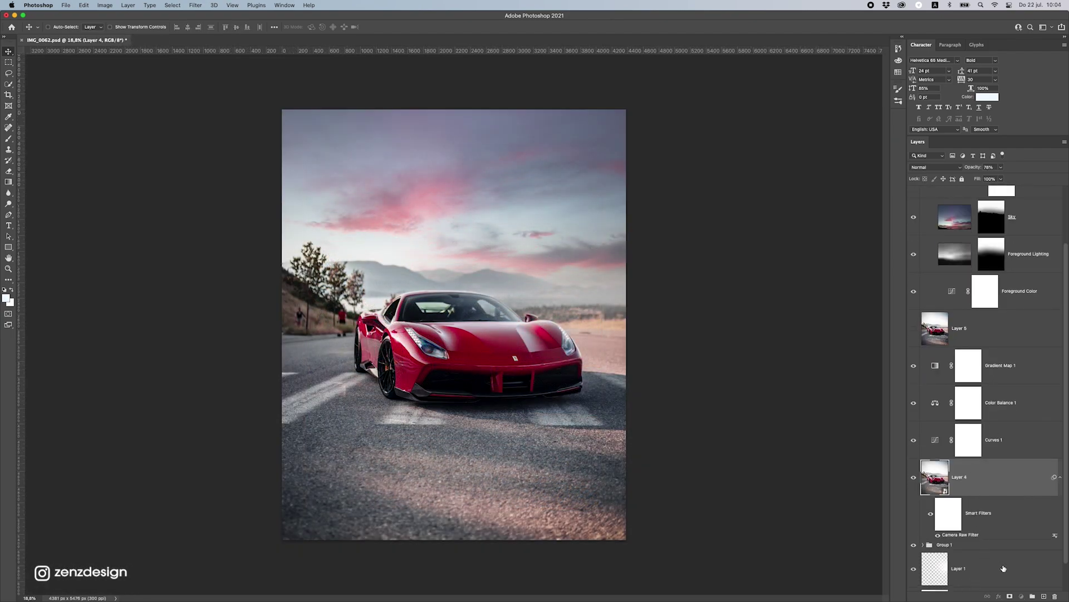
# - Move Layer 1 above the Sky Replacement Group and transform its white glow into a wider, flatter haze along the horizon right of the car
pyautogui.click(1004, 569)
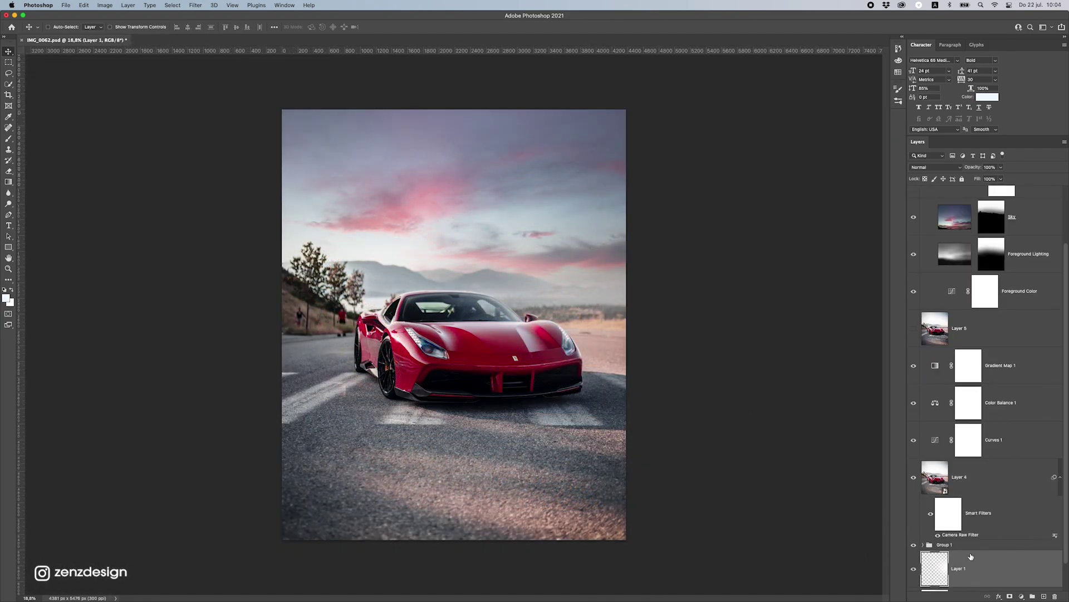
pyautogui.moveTo(962, 564); pyautogui.dragTo(998, 188)
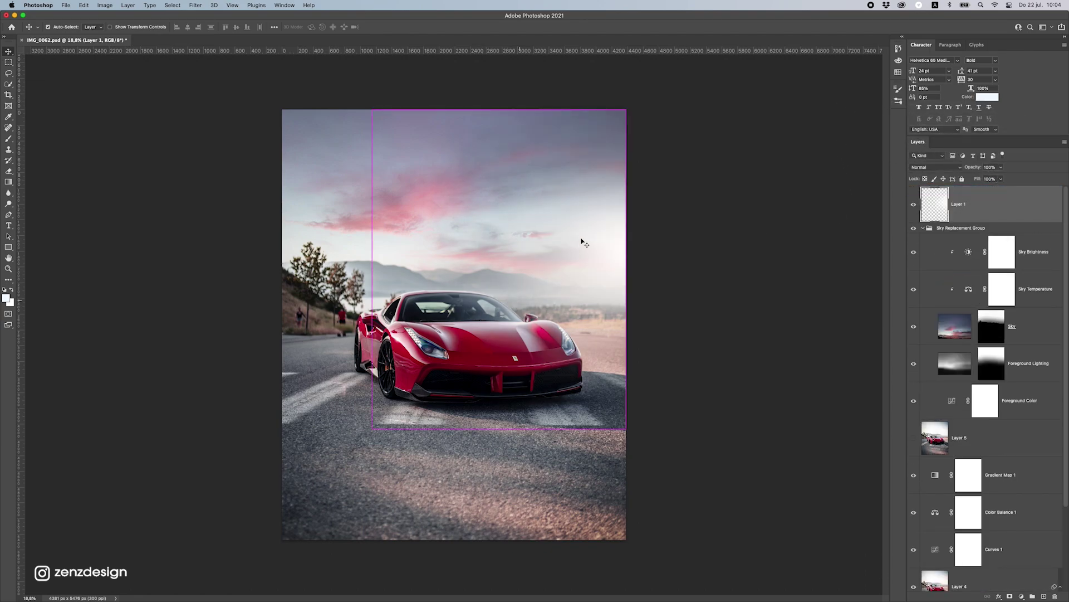
pyautogui.press('super+t')
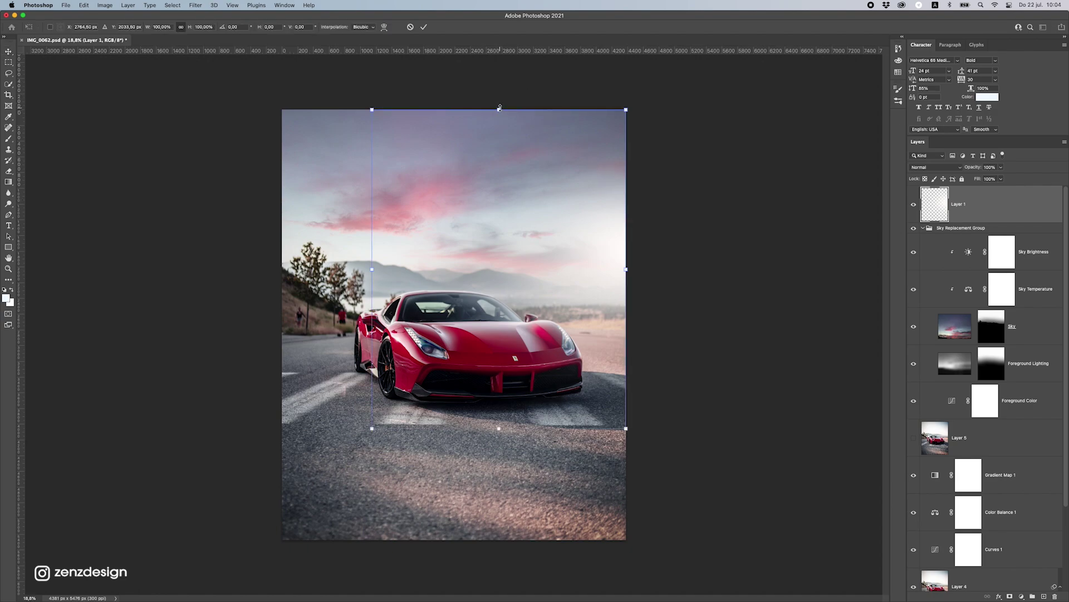
pyautogui.moveTo(499, 109); pyautogui.dragTo(499, 182)
pyautogui.moveTo(582, 281); pyautogui.dragTo(589, 313)
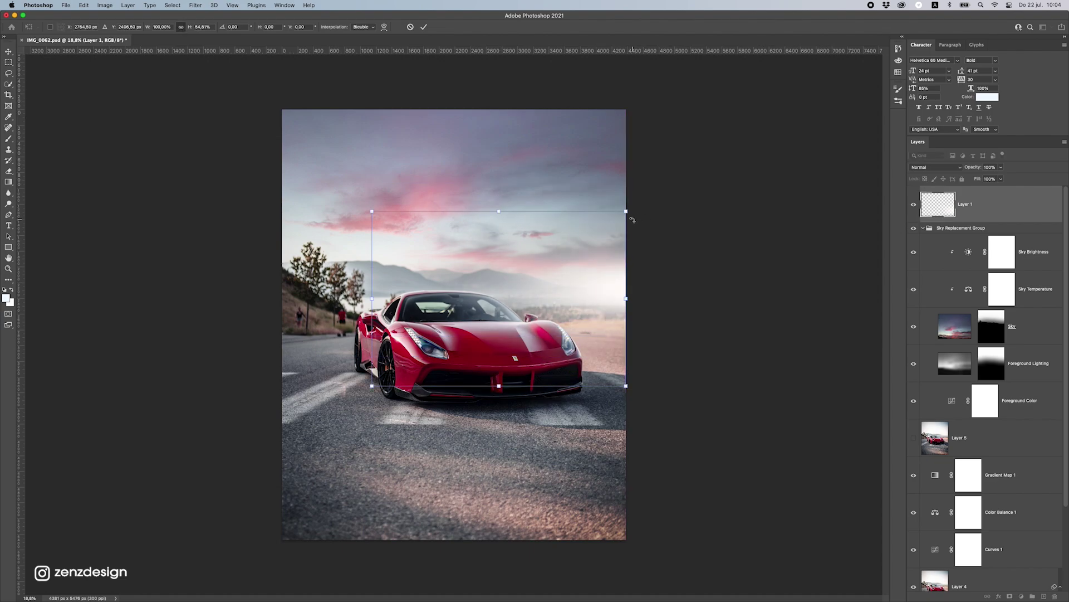
pyautogui.moveTo(626, 211); pyautogui.dragTo(668, 181)
pyautogui.moveTo(620, 274)
pyautogui.mouseDown()
pyautogui.moveTo(629, 268)
pyautogui.moveTo(616, 270)
pyautogui.moveTo(628, 288)
pyautogui.mouseUp()
pyautogui.press('Return')
pyautogui.moveTo(479, 366); pyautogui.dragTo(591, 309)
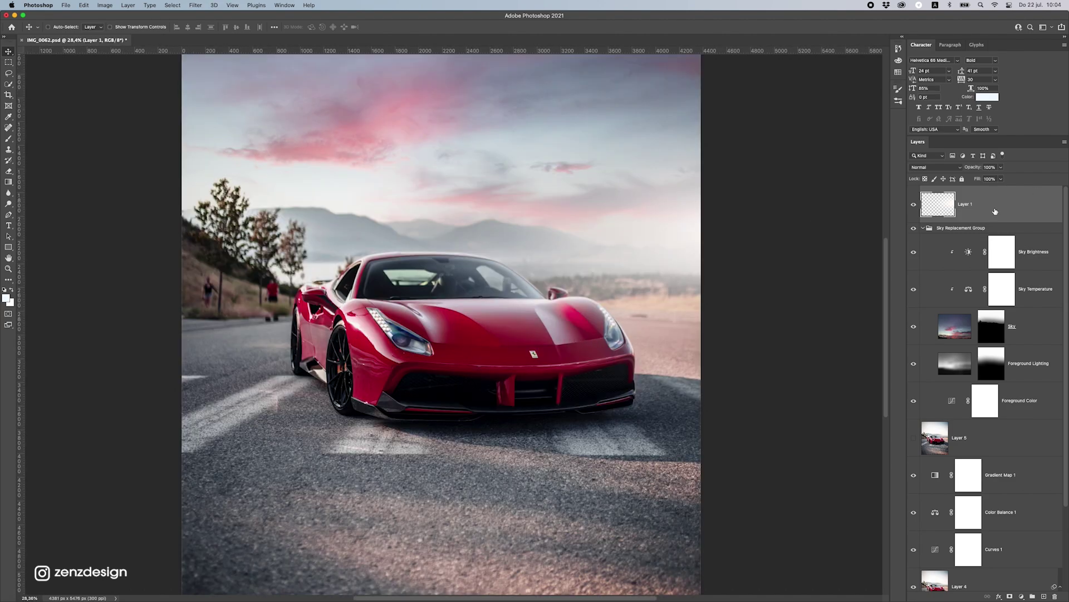
# - Stamp all visible layers into a new layer above Layer 1 and convert it to a Smart Object
pyautogui.click(1044, 596)
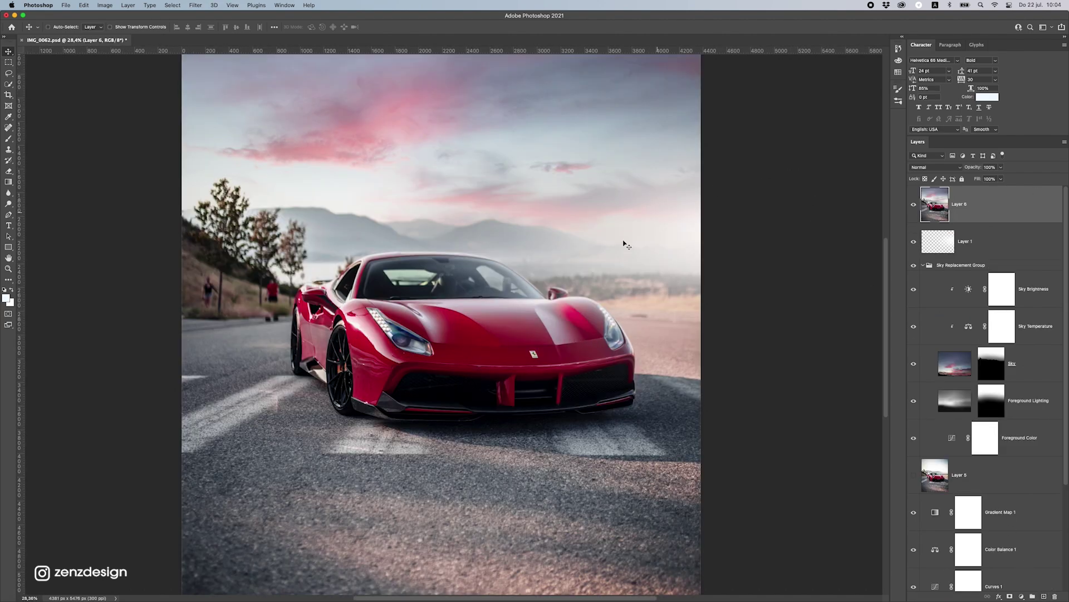
pyautogui.press('super+0')
pyautogui.rightClick(1006, 216)
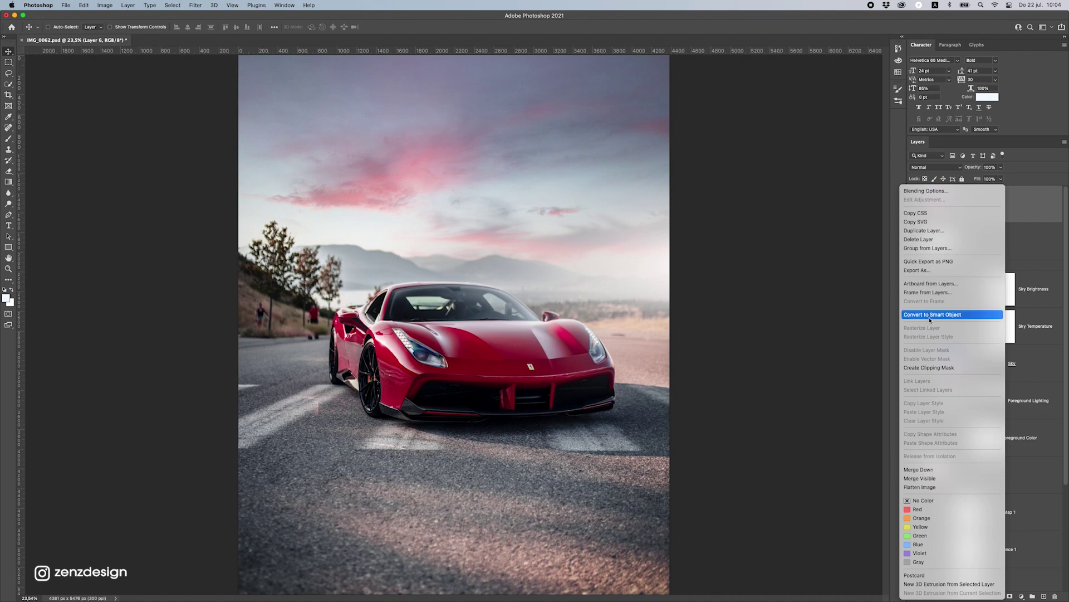
pyautogui.click(929, 316)
# - Start a Field Blur on Layer 6 and set the initial pin on the car to 0 px
pyautogui.click(192, 6)
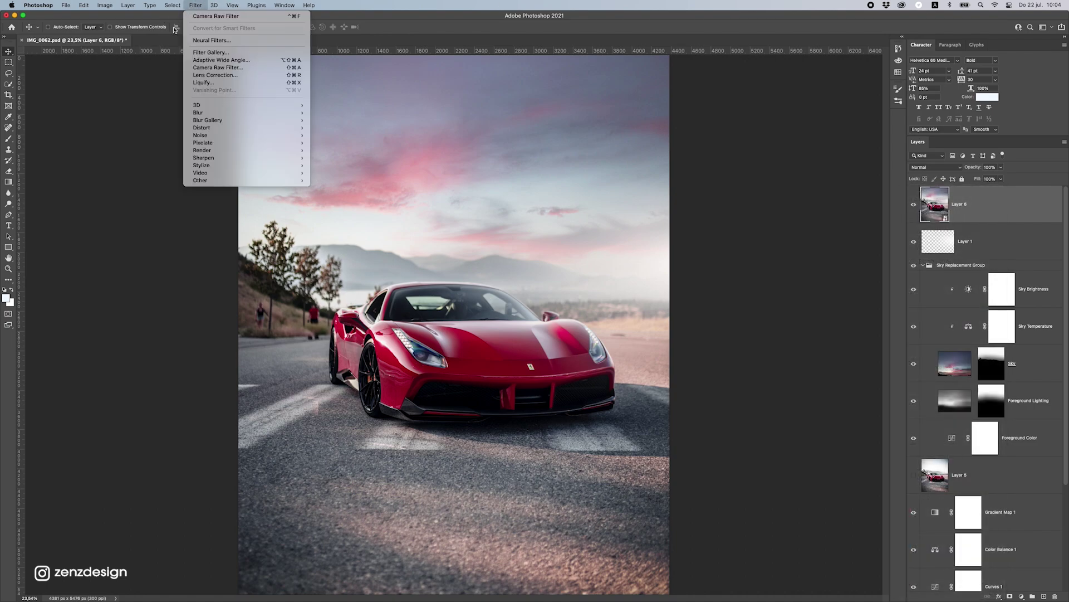
pyautogui.moveTo(279, 120)
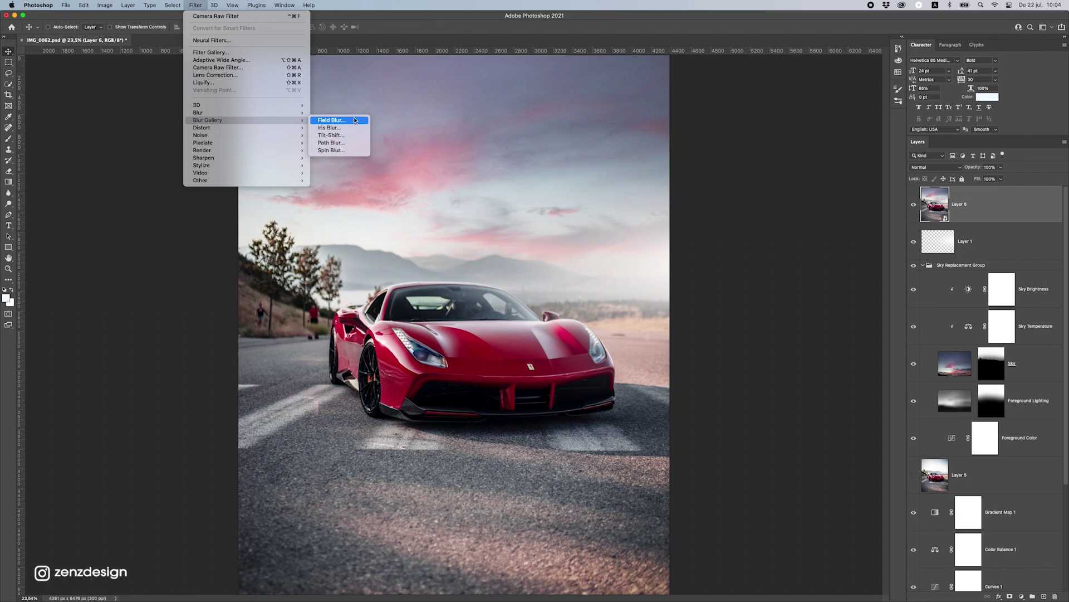
pyautogui.click(354, 120)
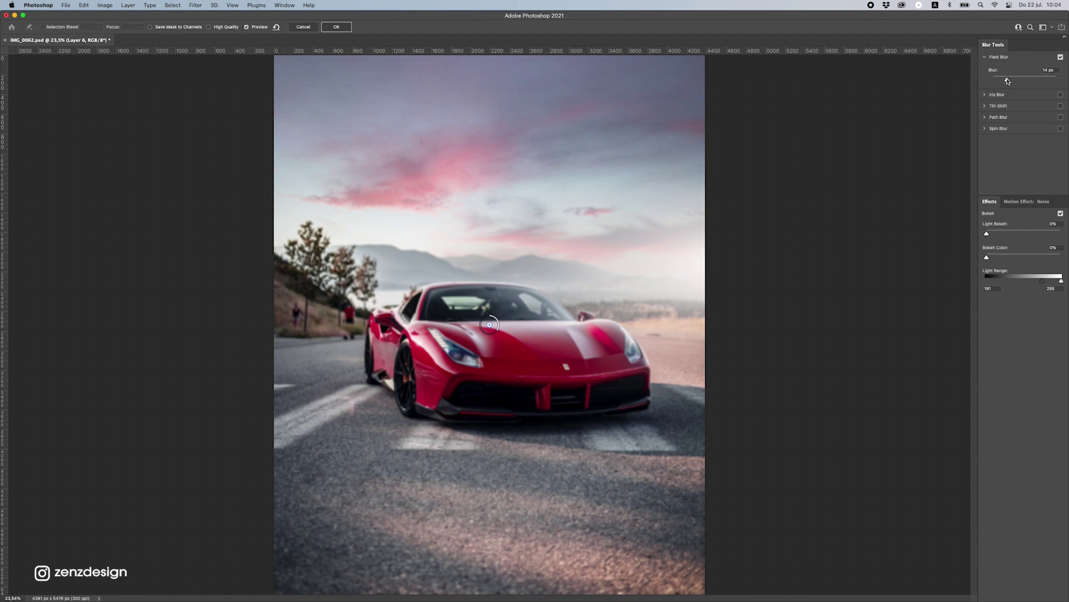
pyautogui.moveTo(1008, 82); pyautogui.dragTo(987, 87)
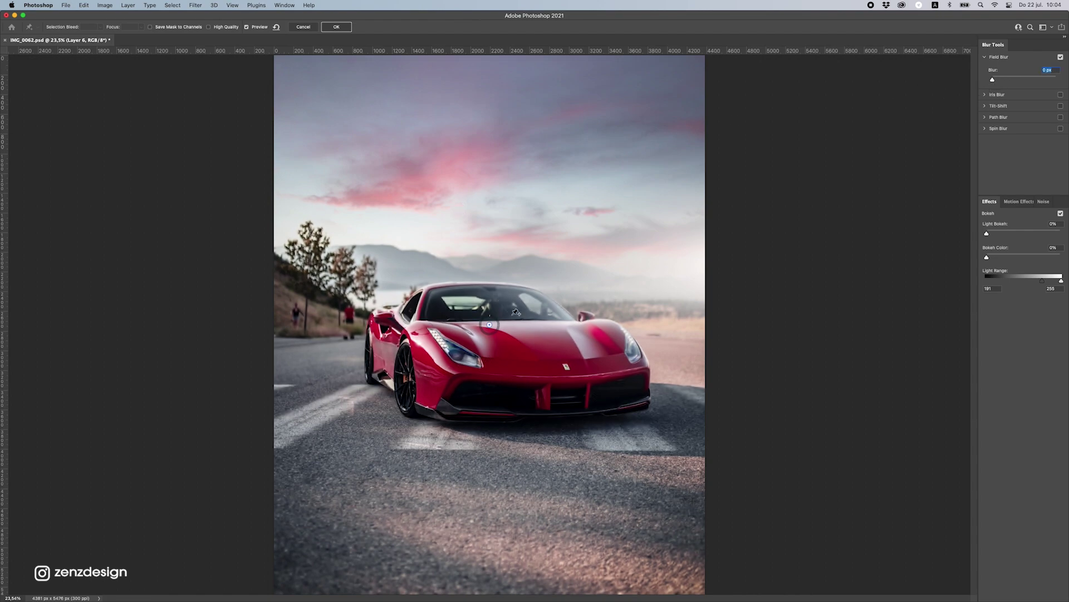
# - Add 0 px blur pins beside the rear wheel, on the road in front of the car, on the trees and above the mountains
pyautogui.click(356, 368)
pyautogui.click(503, 434)
pyautogui.click(318, 451)
pyautogui.click(665, 436)
pyautogui.click(324, 246)
pyautogui.click(607, 259)
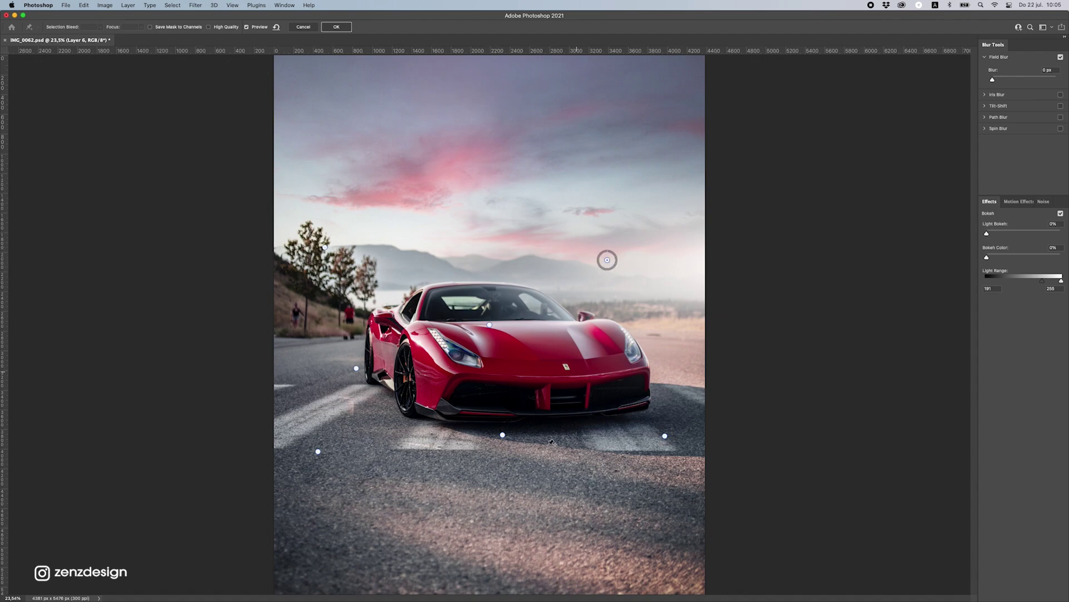
pyautogui.click(609, 444)
pyautogui.click(398, 442)
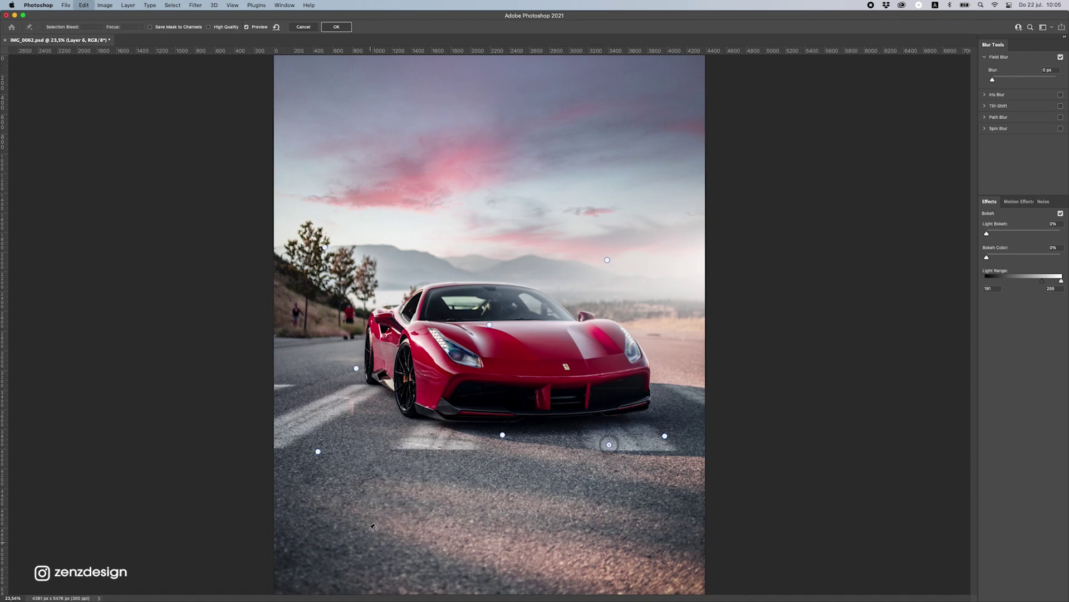
pyautogui.press('super+z')
# - Add a blur pin on the foreground asphalt, move it to the photo's lower-left corner, and set its blur to 28 px
pyautogui.click(372, 538)
pyautogui.moveTo(1013, 81); pyautogui.dragTo(1001, 80)
pyautogui.moveTo(373, 537); pyautogui.dragTo(312, 565)
pyautogui.moveTo(1010, 84); pyautogui.dragTo(1014, 81)
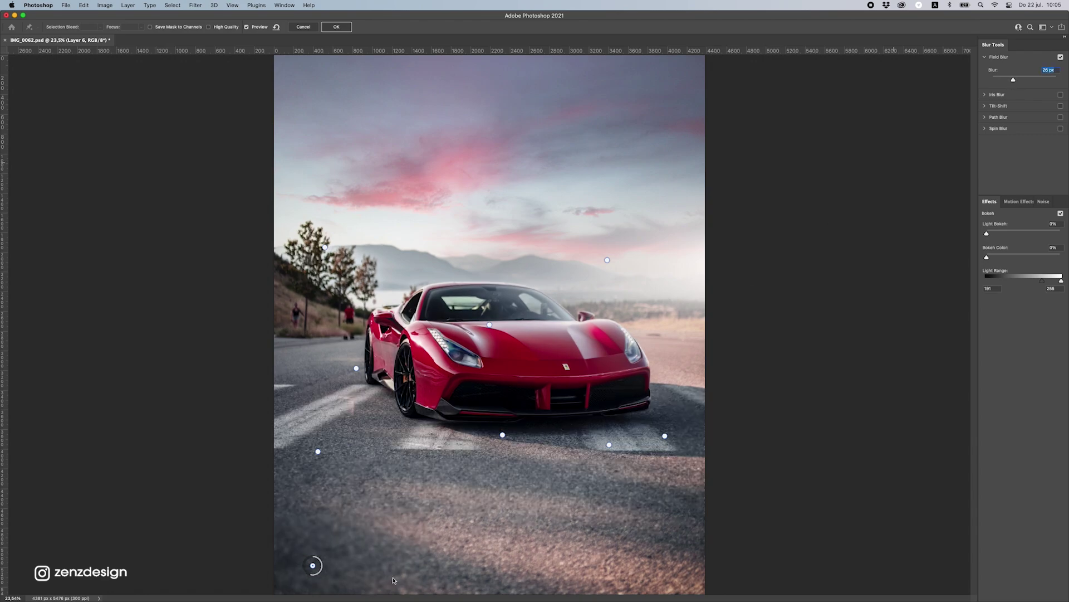
# - Spread more 28 px blur pins along the photo's bottom asphalt and out to both side edges, testing a stronger blur on one
pyautogui.click(487, 568)
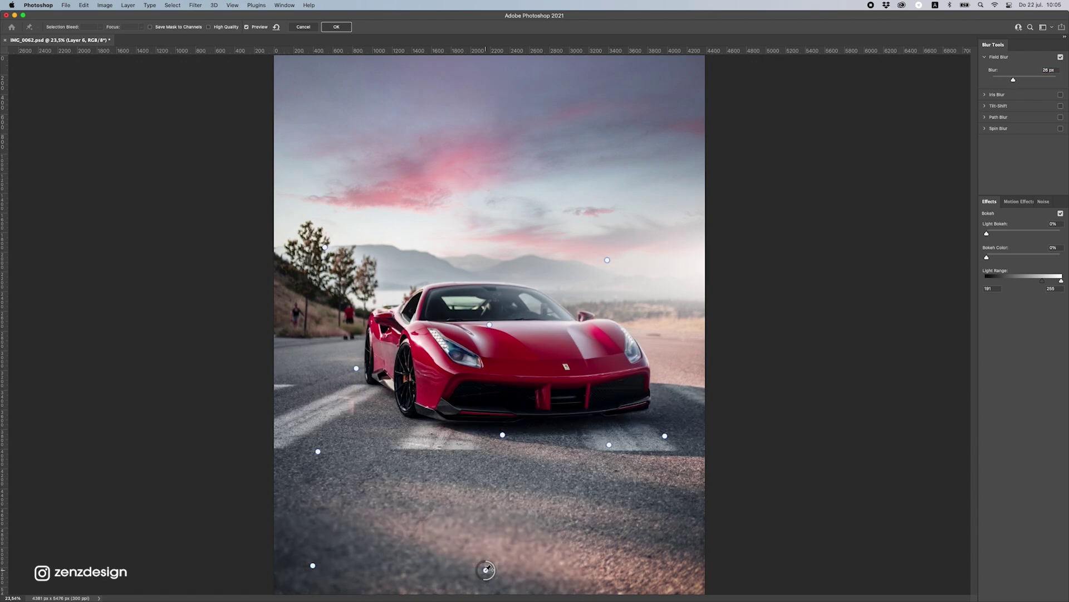
pyautogui.click(664, 563)
pyautogui.click(701, 547)
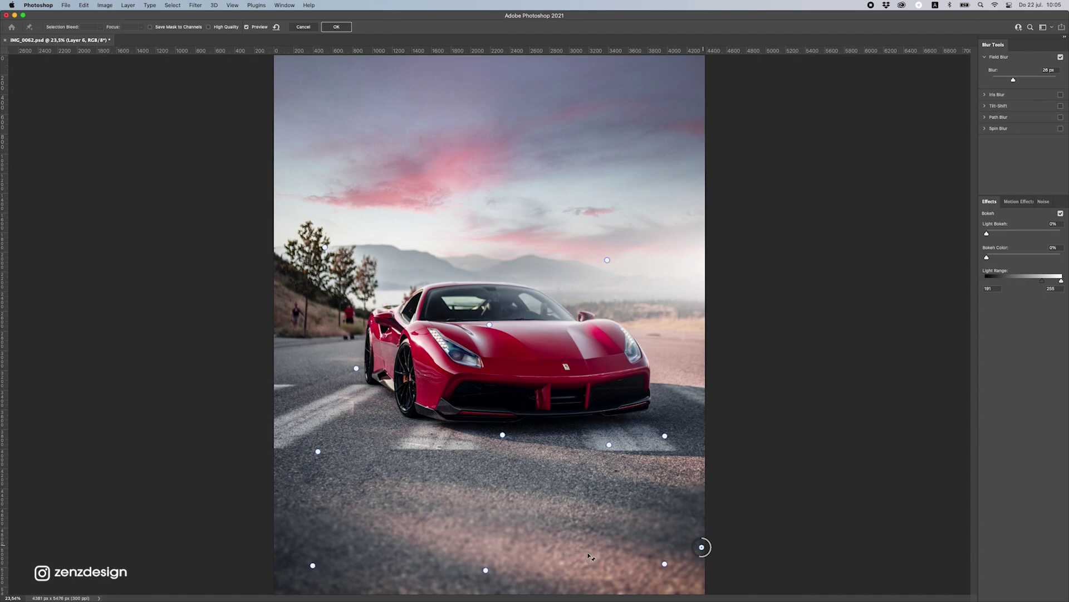
pyautogui.click(603, 563)
pyautogui.click(394, 557)
pyautogui.moveTo(1013, 79); pyautogui.dragTo(1022, 80)
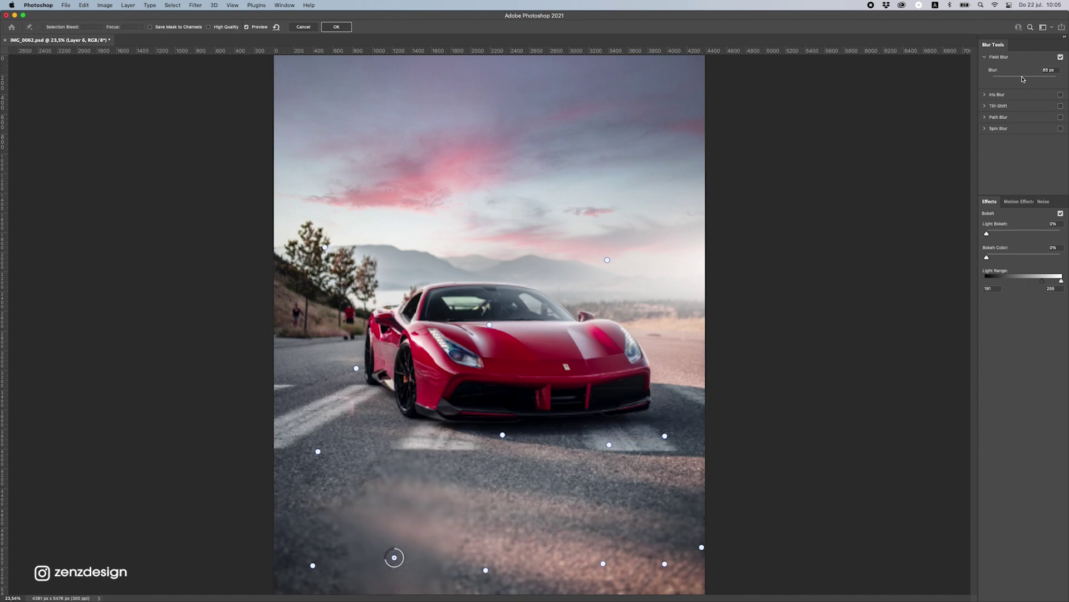
pyautogui.click(280, 543)
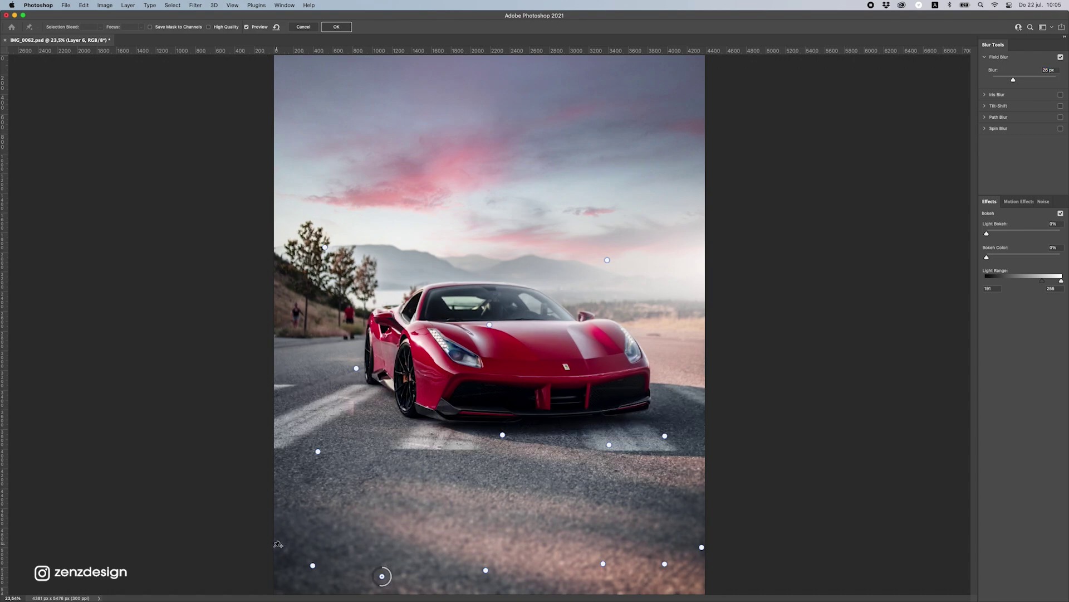
pyautogui.moveTo(279, 543); pyautogui.dragTo(280, 521)
# - Shift the center 0 px pin onto the road stripe below the front wheel and add another 0 px pin on the asphalt before the car
pyautogui.moveTo(488, 427); pyautogui.dragTo(405, 448)
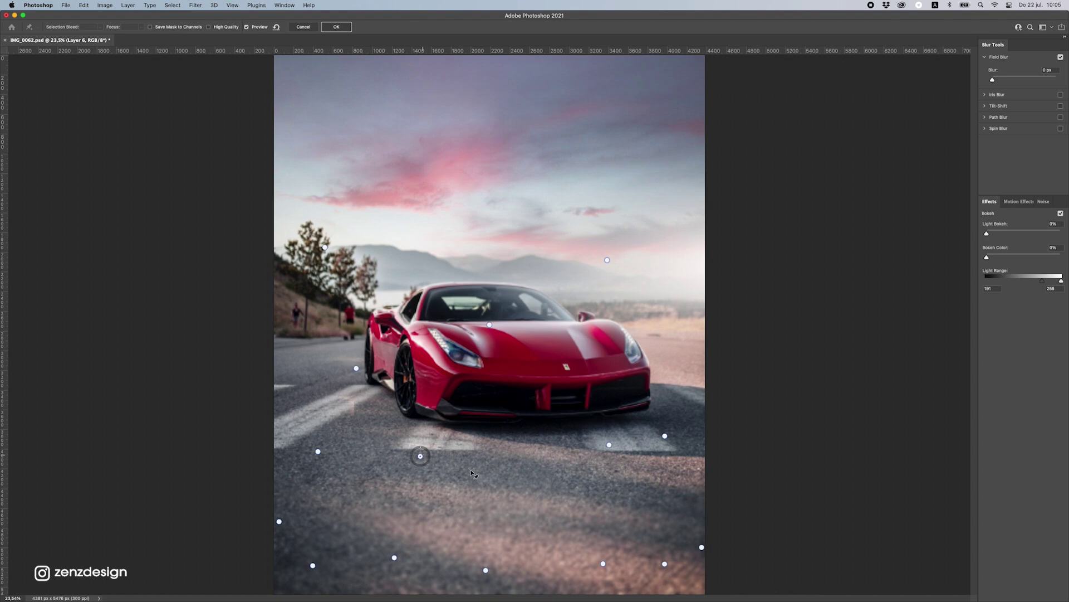
pyautogui.click(516, 470)
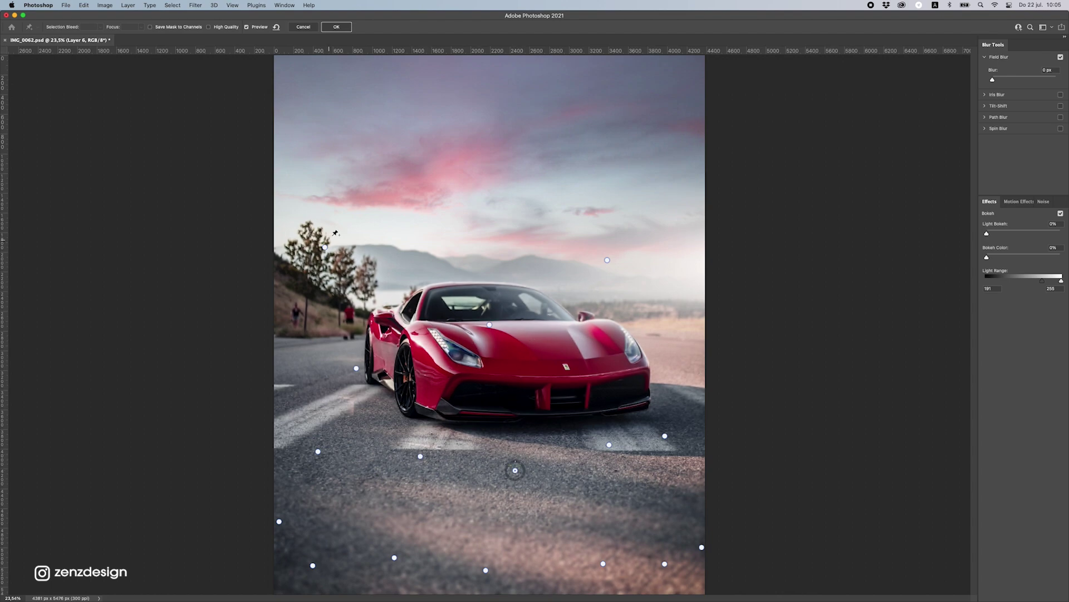
pyautogui.click(304, 212)
pyautogui.moveTo(1027, 78); pyautogui.dragTo(1024, 79)
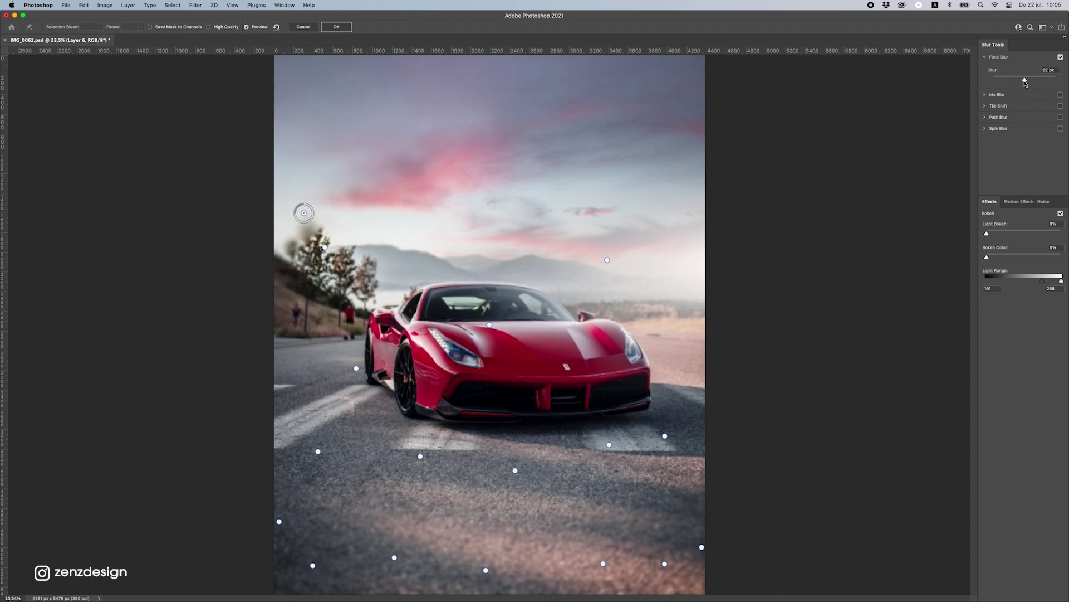
pyautogui.click(305, 213)
pyautogui.press('BackSpace')
pyautogui.click(303, 213)
pyautogui.press('BackSpace')
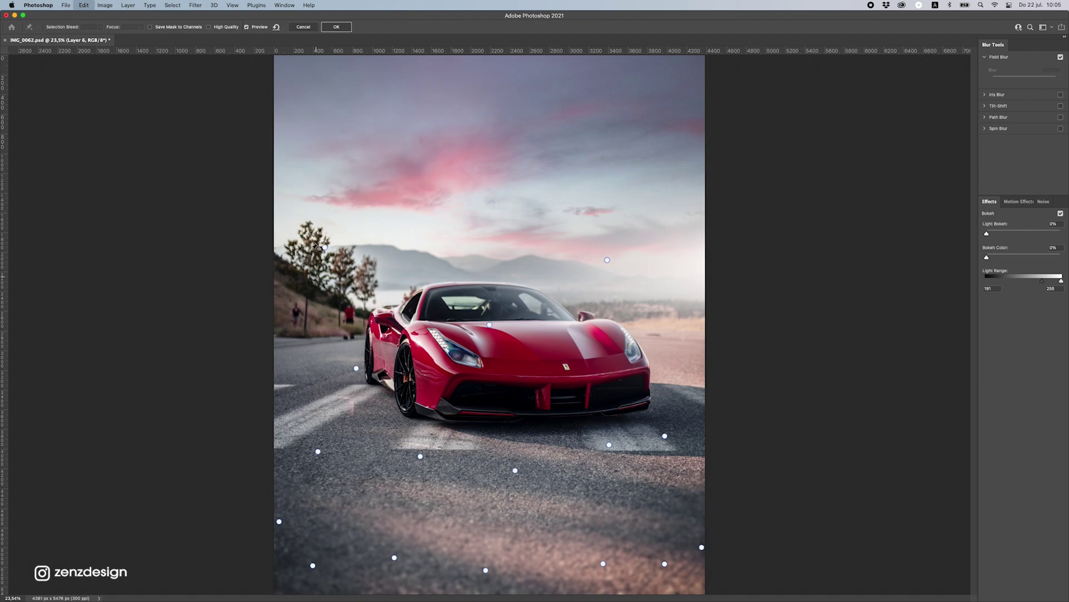
# - Test a blur pin over the mountains, remove it, and apply the Field Blur
pyautogui.click(438, 251)
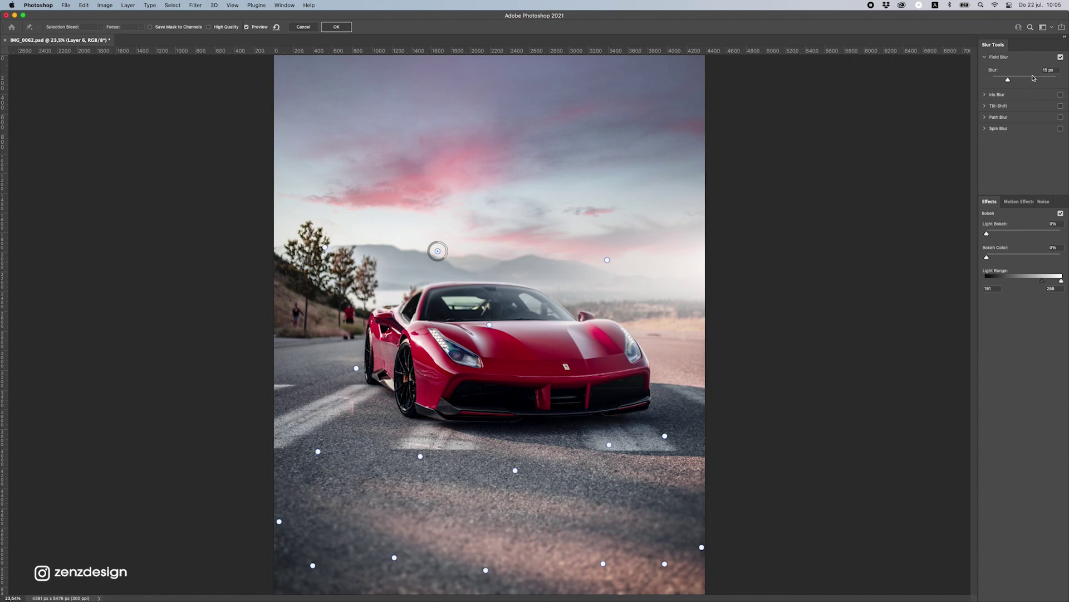
pyautogui.press('BackSpace')
pyautogui.click(337, 27)
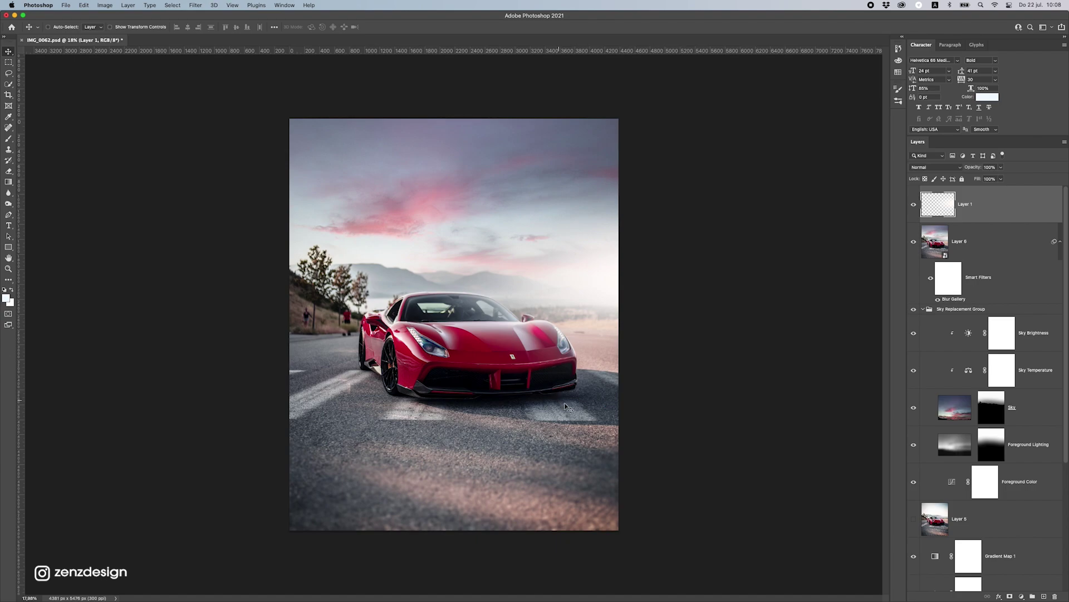
# - Move and transform Layer 1's white glow over the trees at the photo's left edge, and hide Layer 6
pyautogui.moveTo(628, 286); pyautogui.dragTo(379, 254)
pyautogui.press('super+t')
pyautogui.moveTo(437, 289); pyautogui.dragTo(60, 208)
pyautogui.moveTo(223, 251); pyautogui.dragTo(379, 255)
pyautogui.press('Return')
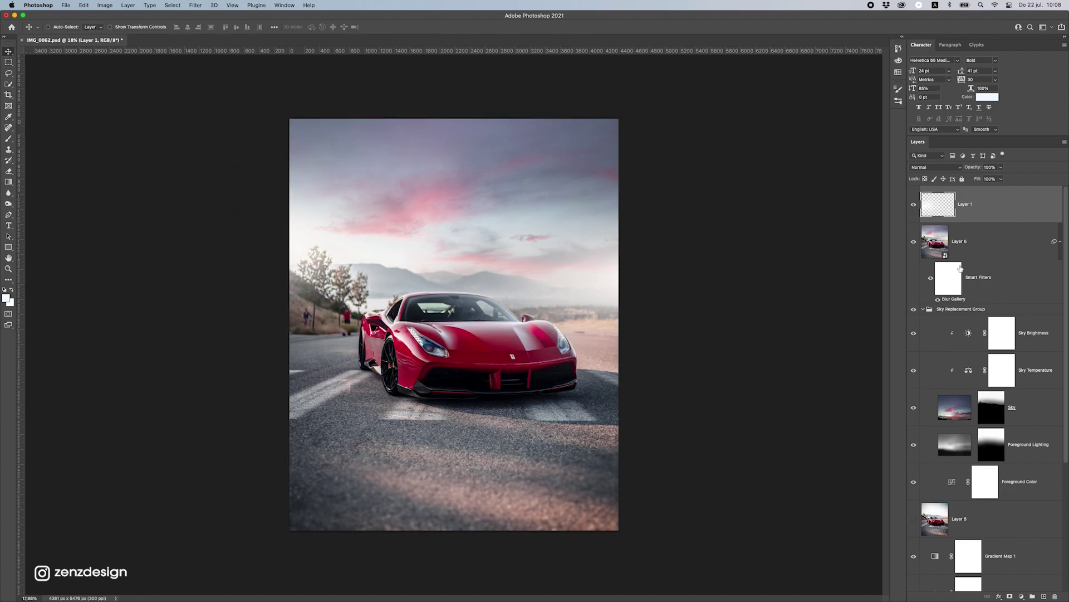
pyautogui.click(913, 241)
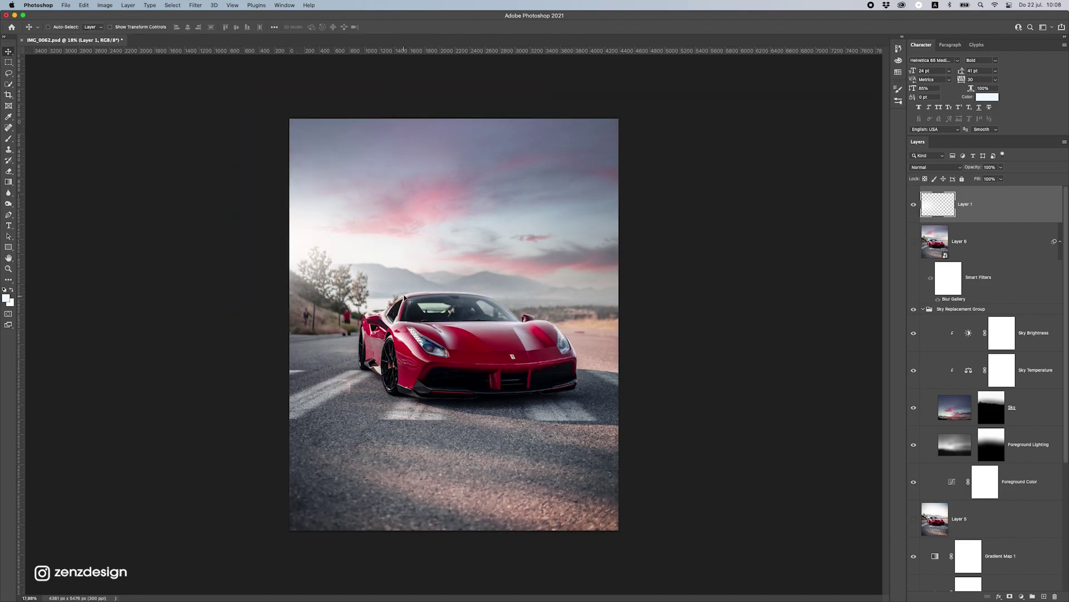
# - Transform Layer 1's white glow to about 72% of its height and move it up over the horizon
pyautogui.press('super+t')
pyautogui.moveTo(419, 111); pyautogui.dragTo(419, 172)
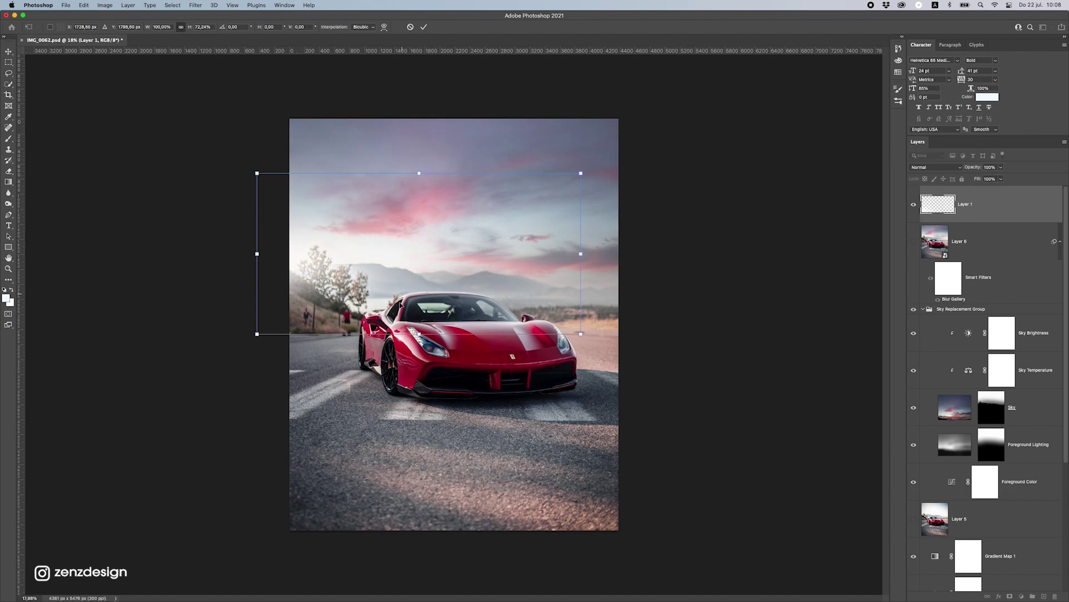
pyautogui.moveTo(397, 309); pyautogui.dragTo(401, 277)
pyautogui.press('Return')
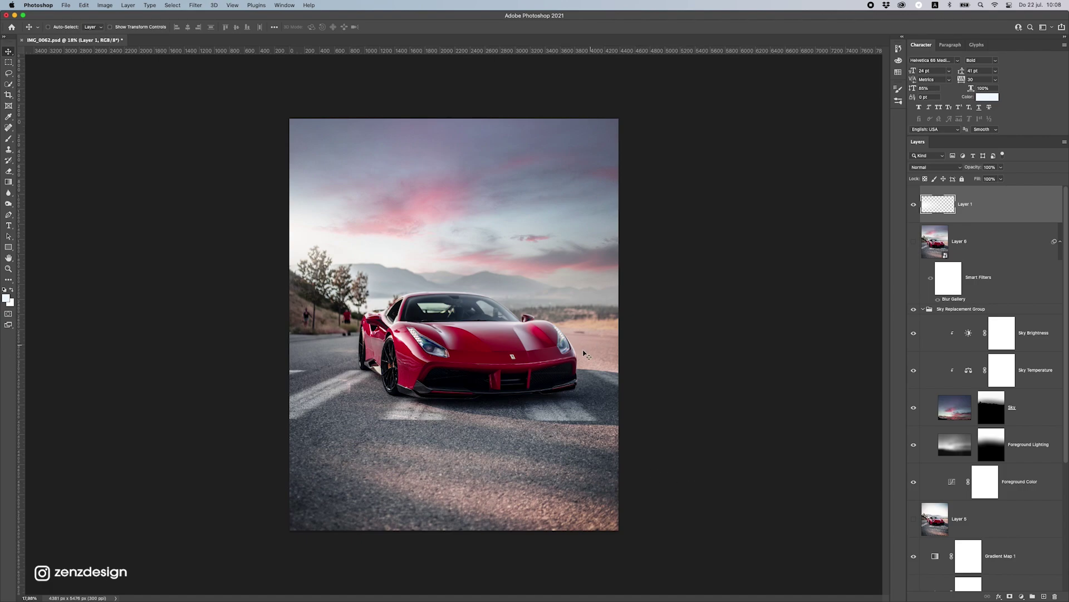
# - Add a Color Lookup adjustment layer above Layer 1 using the 3Strip.look 3DLUT file
pyautogui.click(1023, 596)
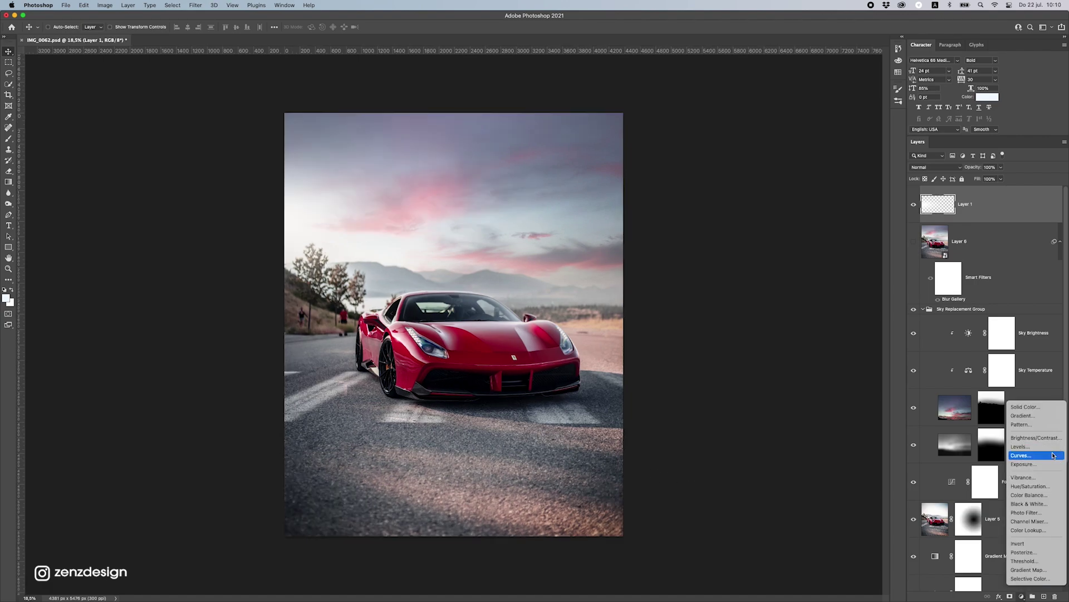
pyautogui.click(1035, 530)
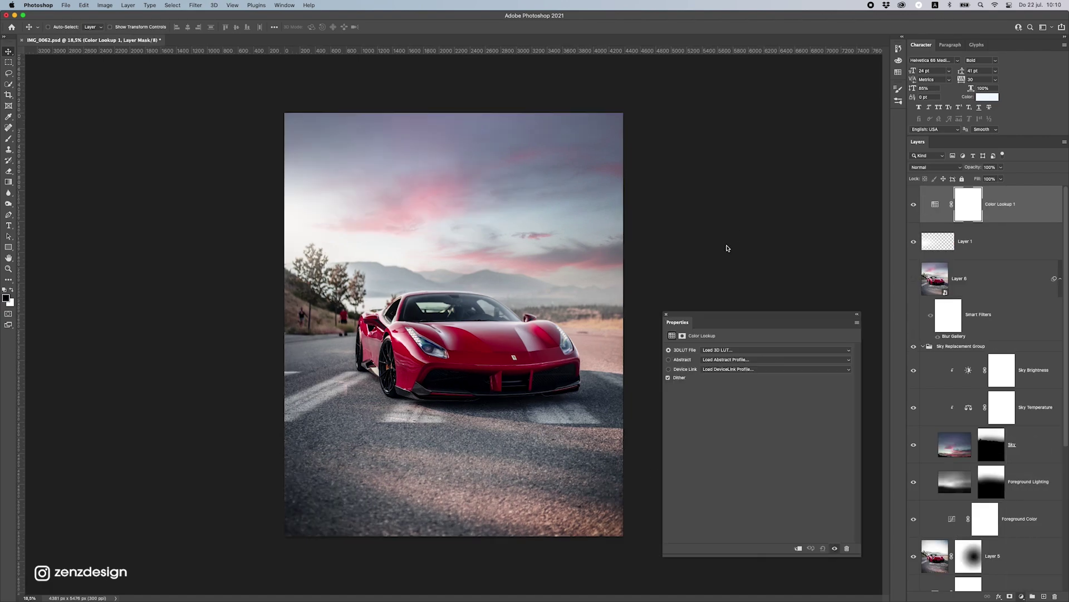
pyautogui.click(726, 351)
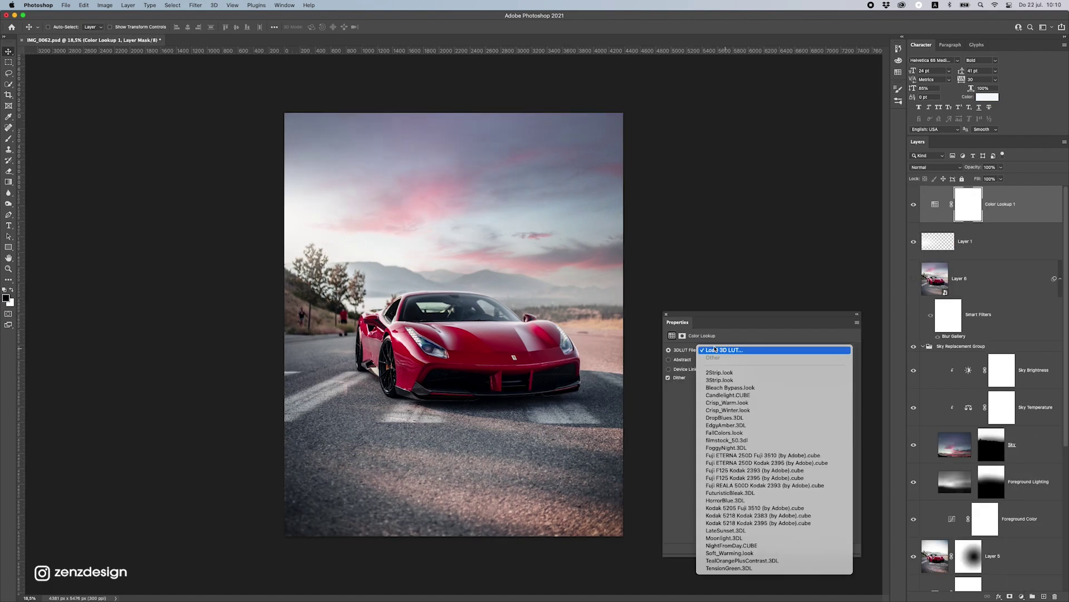
pyautogui.click(720, 380)
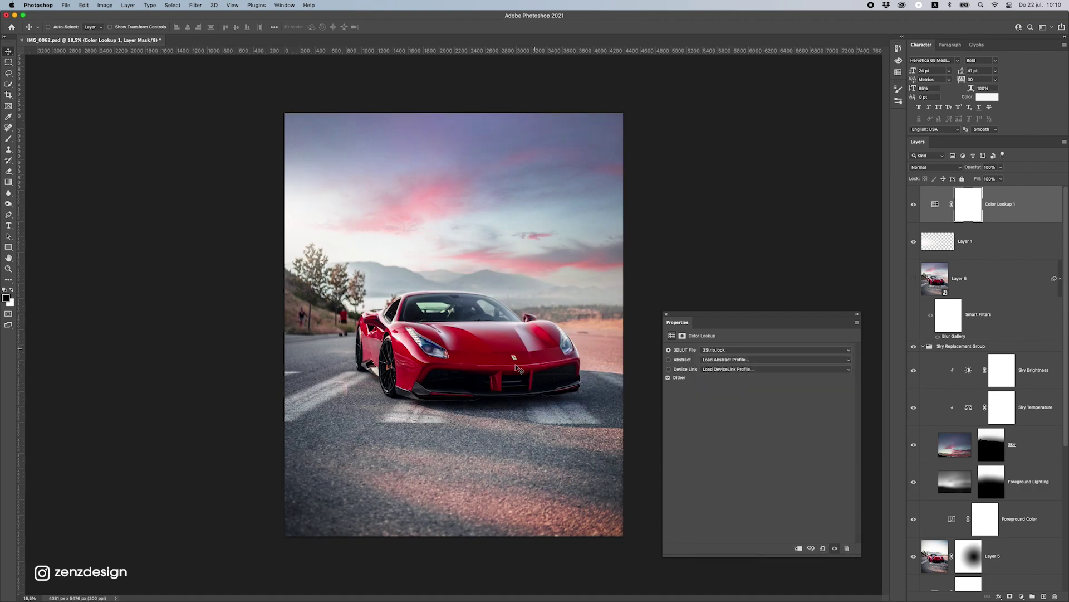
pyautogui.scroll(-1, 511, 372)
pyautogui.click(668, 316)
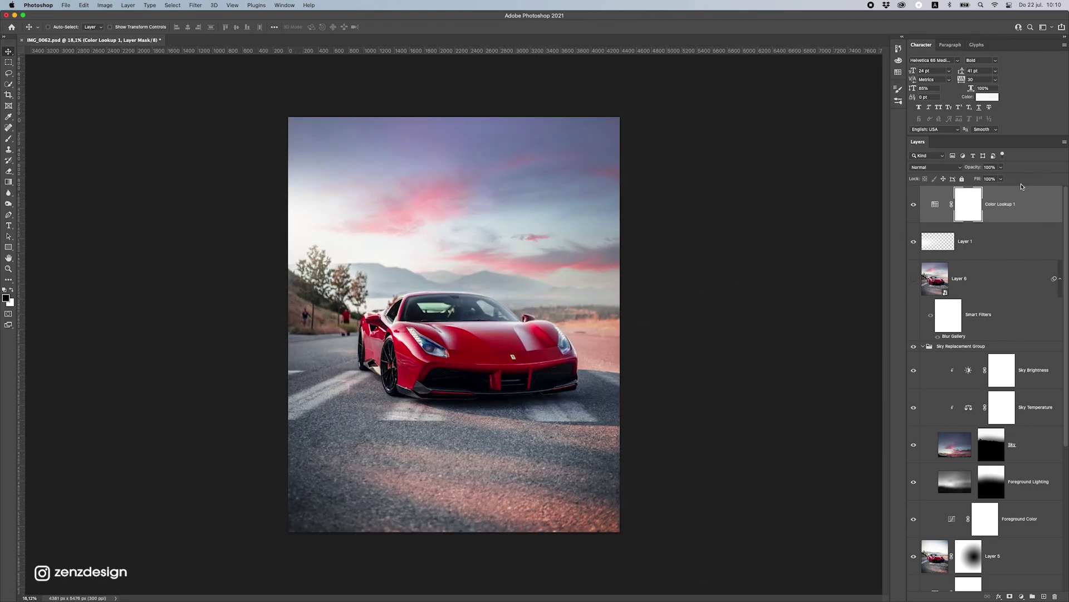
# - Lower the Color Lookup layer's opacity to 77% and toggle its visibility to compare the photo with and without it
pyautogui.click(1001, 179)
pyautogui.moveTo(942, 177); pyautogui.dragTo(993, 181)
pyautogui.press('super+0')
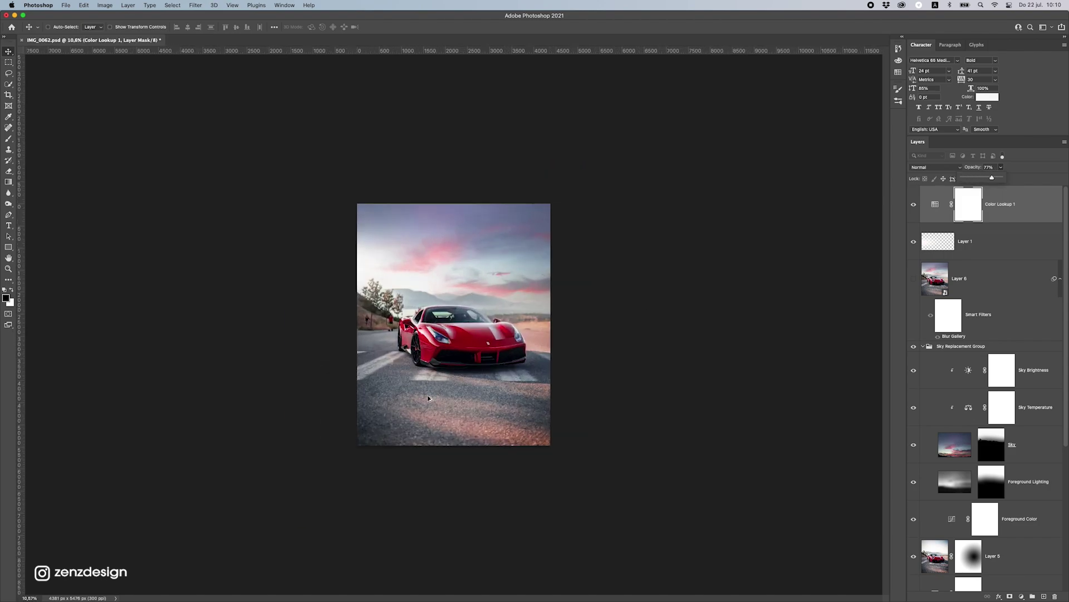
pyautogui.click(914, 201)
pyautogui.click(914, 202)
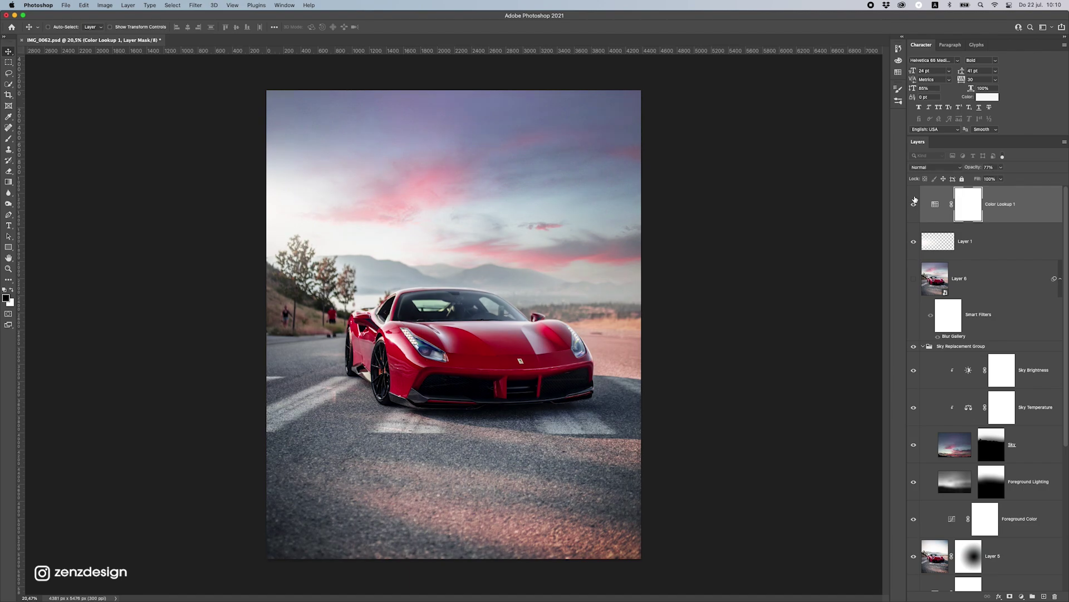
# - Try the Color Lookup layer at 100% opacity and settle on 53%, checking the whole photo at different zoom levels
pyautogui.click(1000, 169)
pyautogui.moveTo(974, 177); pyautogui.dragTo(1044, 183)
pyautogui.scroll(-5, 609, 313)
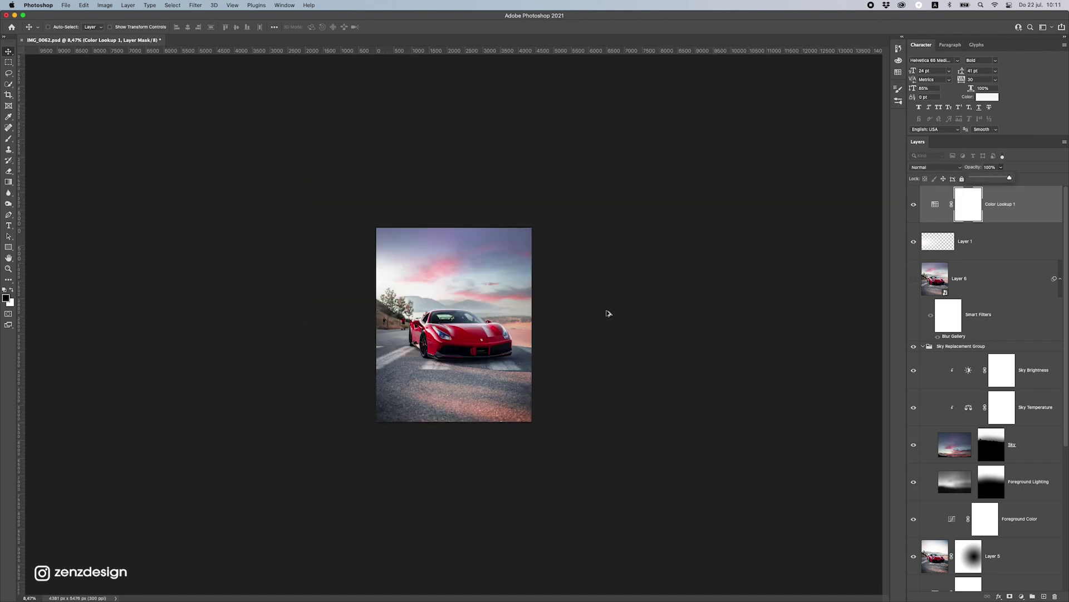
pyautogui.scroll(5, 609, 313)
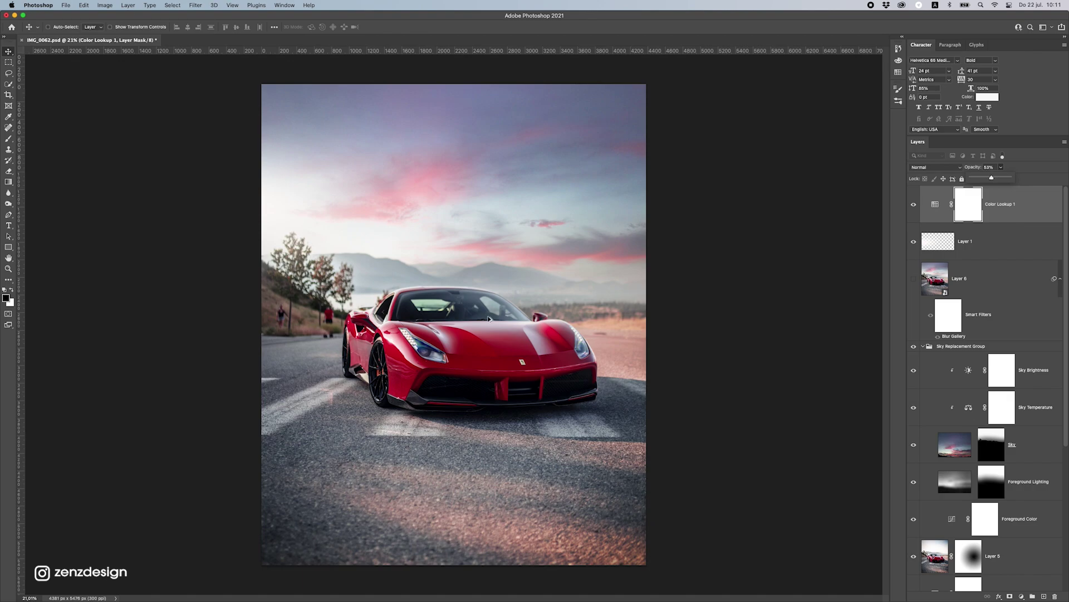
pyautogui.scroll(-5, 487, 318)
pyautogui.scroll(4, 526, 299)
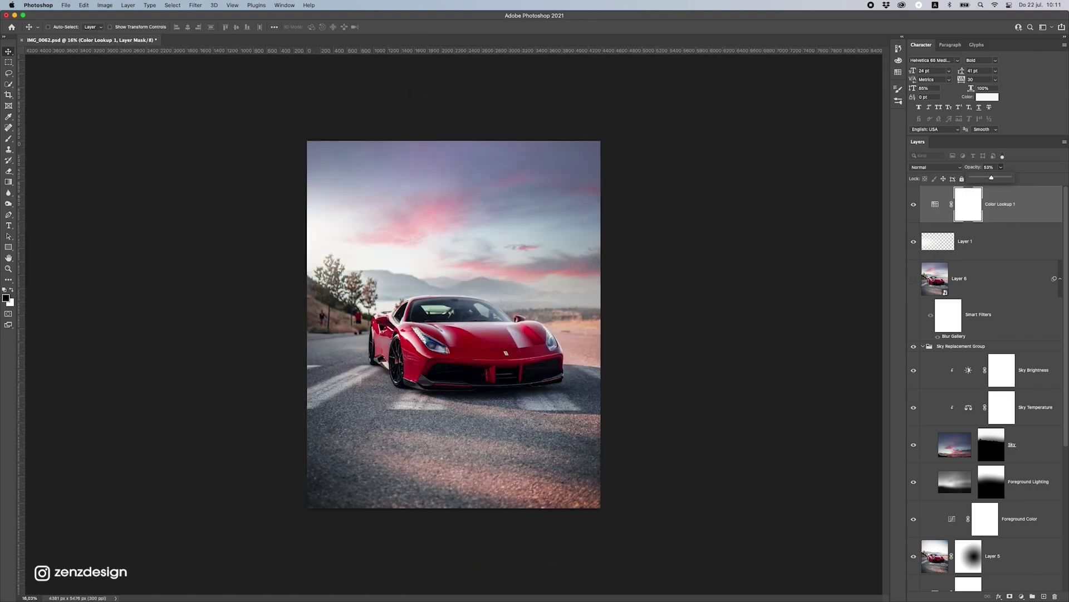
# - Switch to Finder
pyautogui.press('super+Tab')
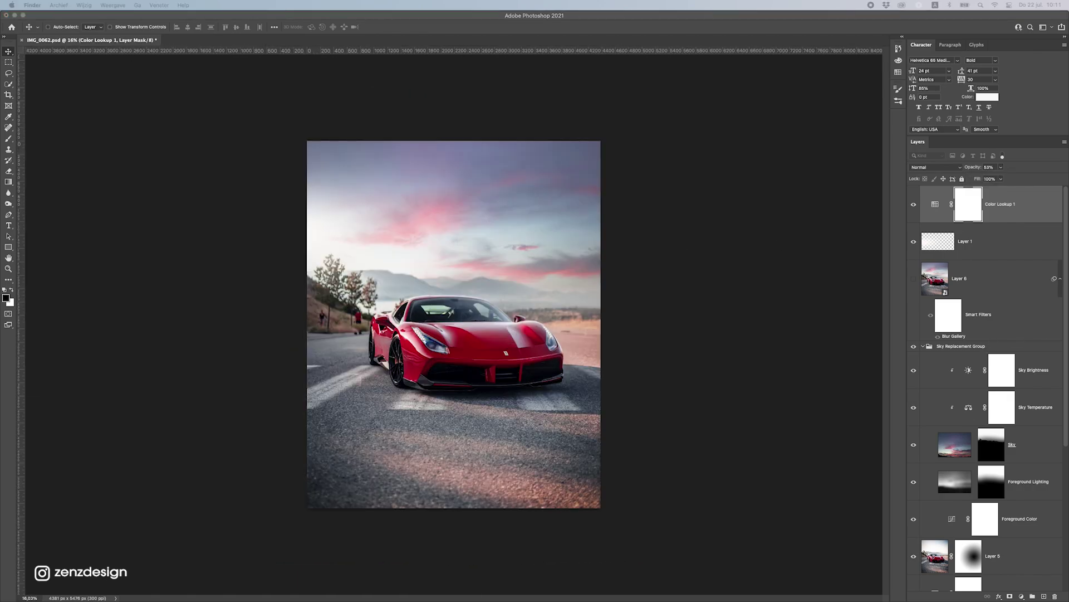